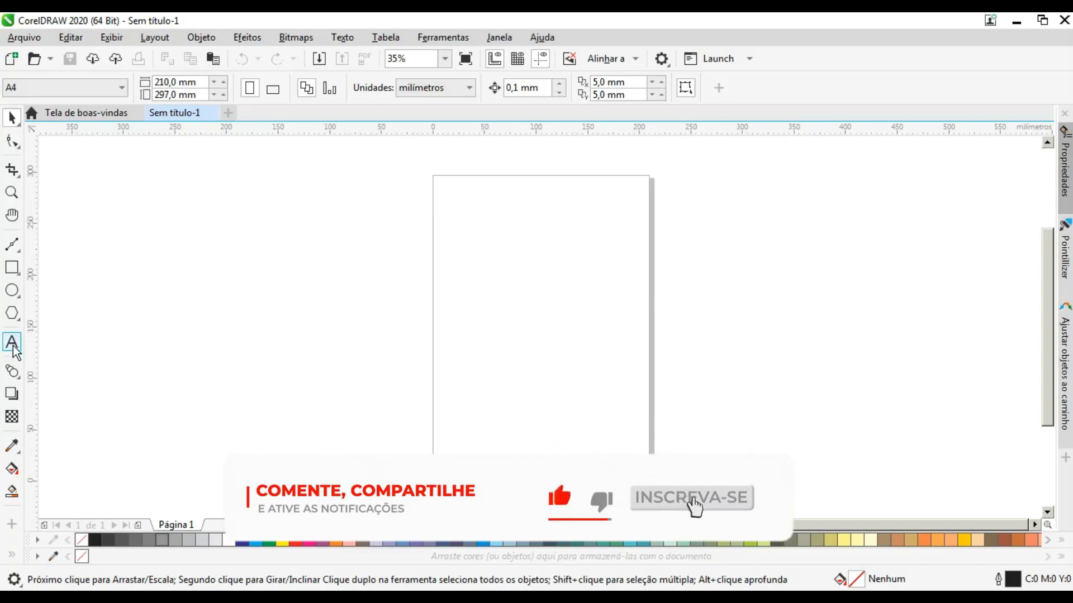
# - Add the artistic text DAS to the upper part of the page and enlarge it to about 88 mm wide
pyautogui.scroll(2, 535, 274)
pyautogui.click(351, 238)
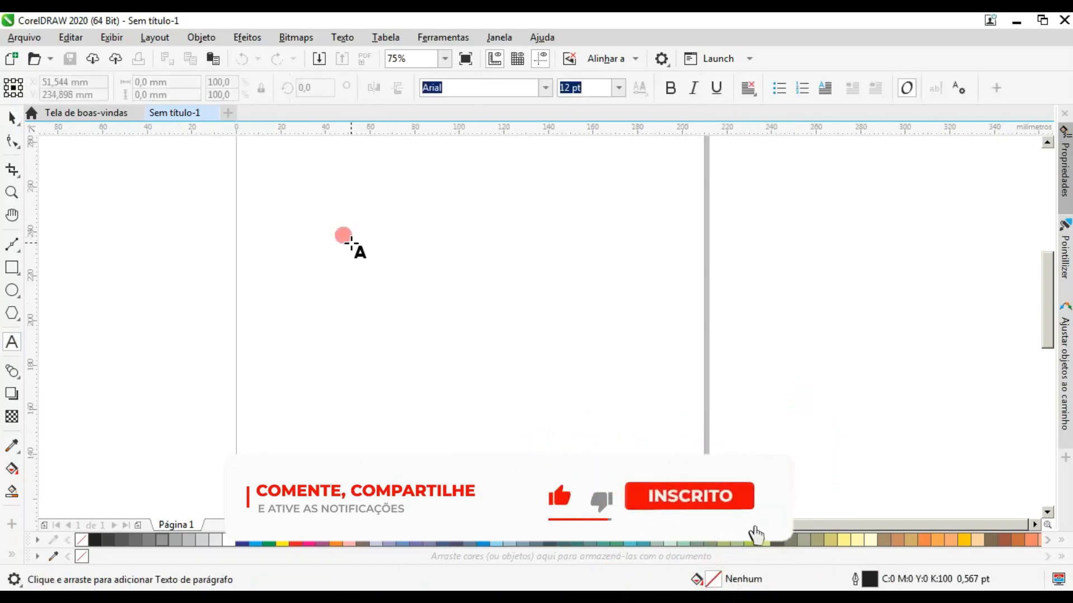
pyautogui.write('d')
pyautogui.hotkey('shift', 'Left')
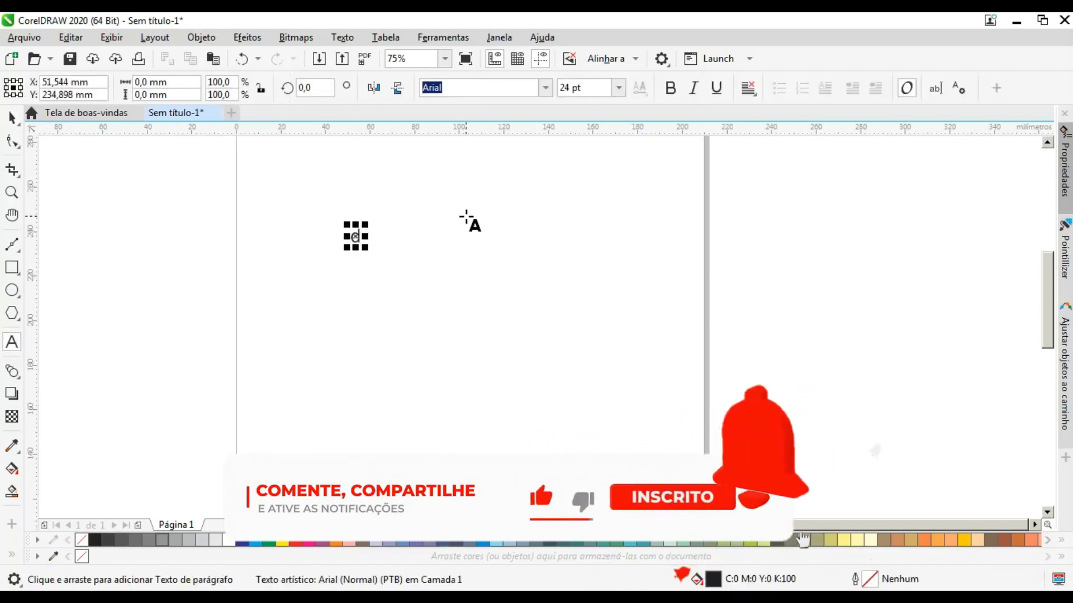
pyautogui.write('DAS')
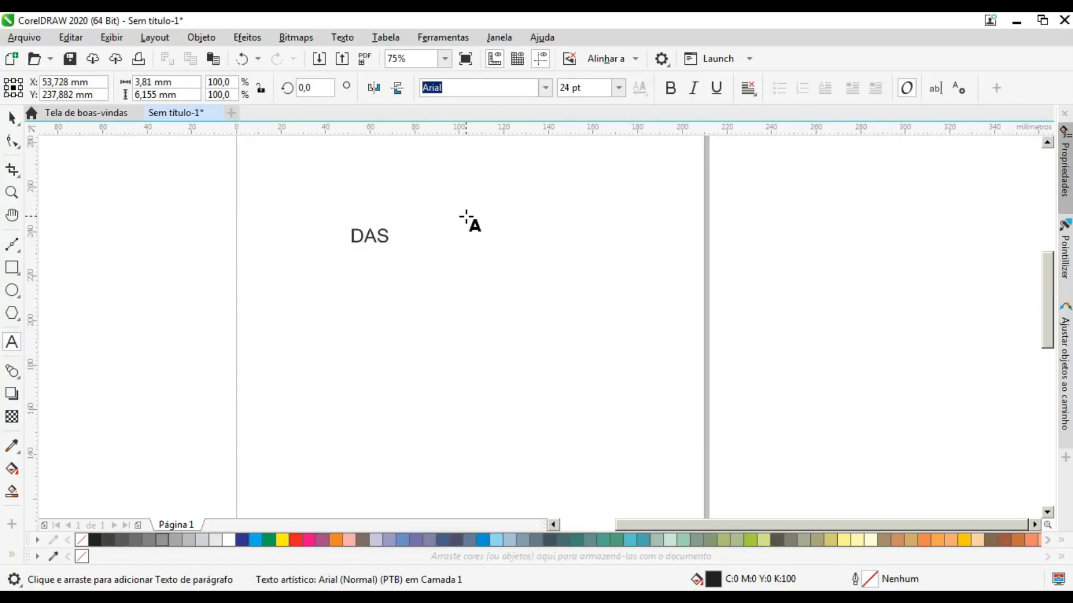
pyautogui.click(12, 118)
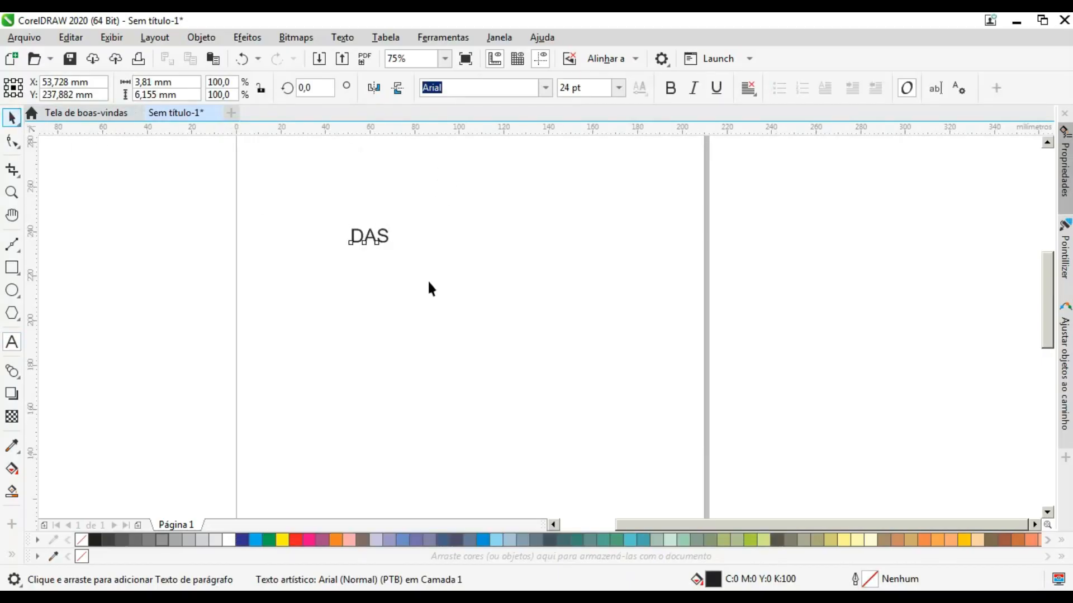
pyautogui.moveTo(393, 248); pyautogui.dragTo(539, 312)
pyautogui.click(541, 88)
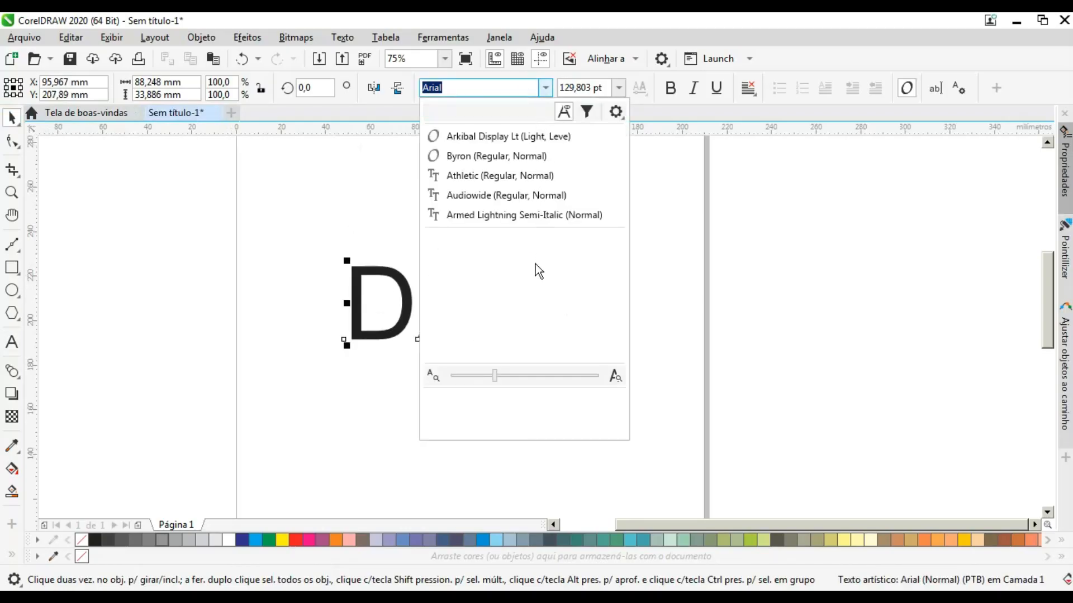
pyautogui.scroll(-5, 537, 308)
pyautogui.scroll(2, 537, 300)
pyautogui.scroll(-4, 537, 300)
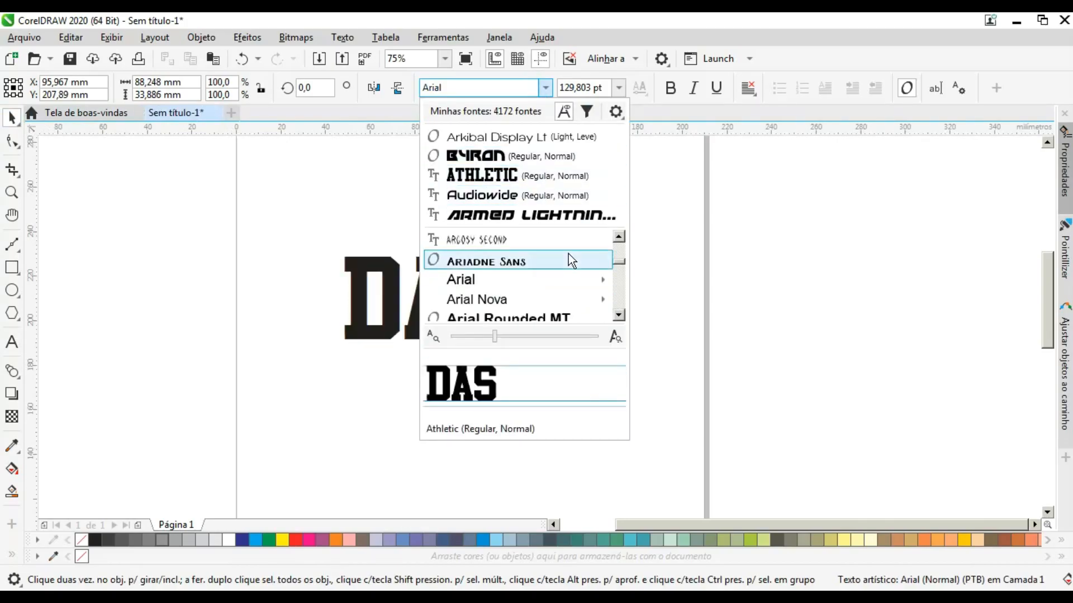
pyautogui.scroll(-3, 562, 278)
pyautogui.moveTo(563, 278)
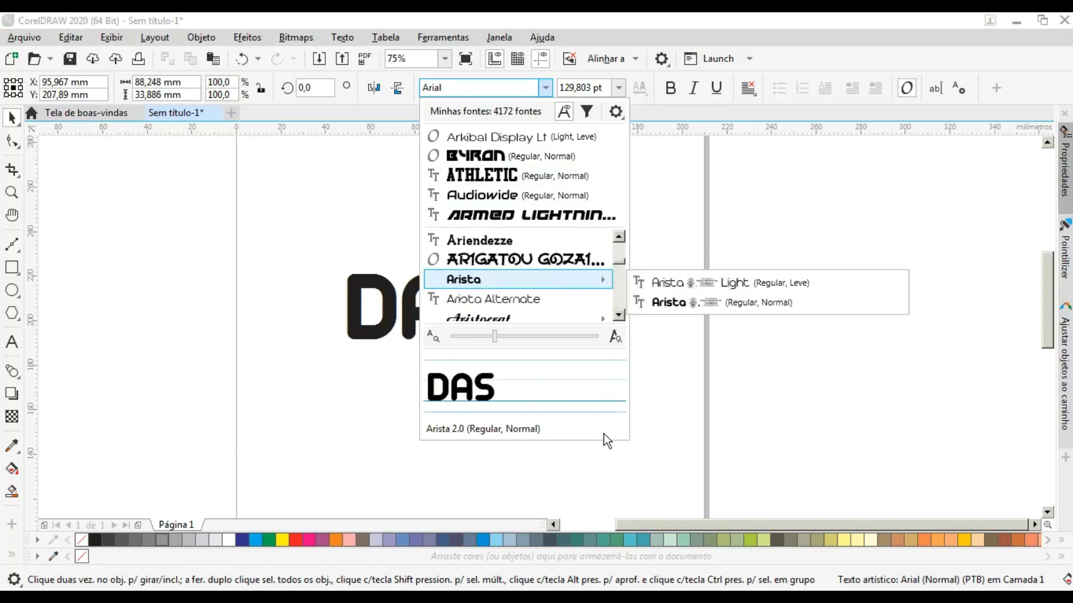
pyautogui.click(628, 440)
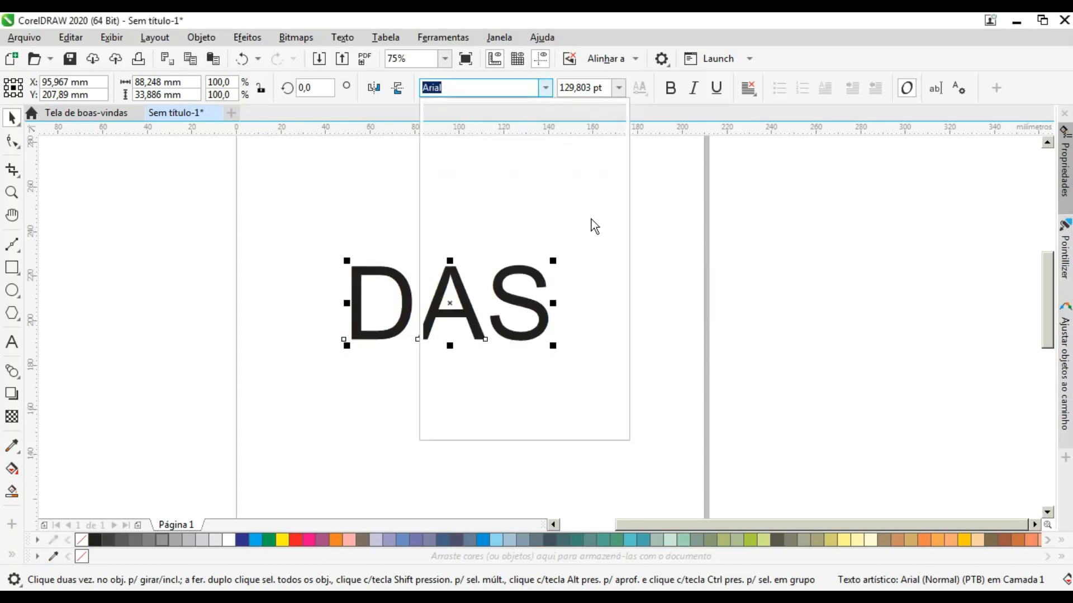
# - Change the font of the DAS text to Asectica Simple Demo
pyautogui.click(545, 88)
pyautogui.moveTo(596, 440); pyautogui.dragTo(597, 570)
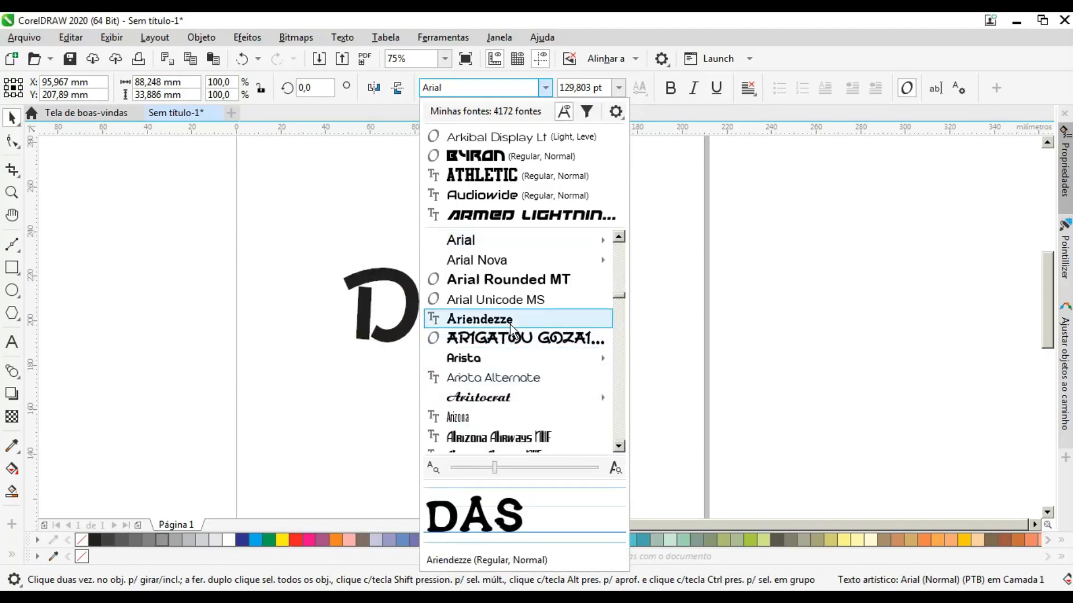
pyautogui.scroll(-2, 509, 324)
pyautogui.scroll(-3, 511, 324)
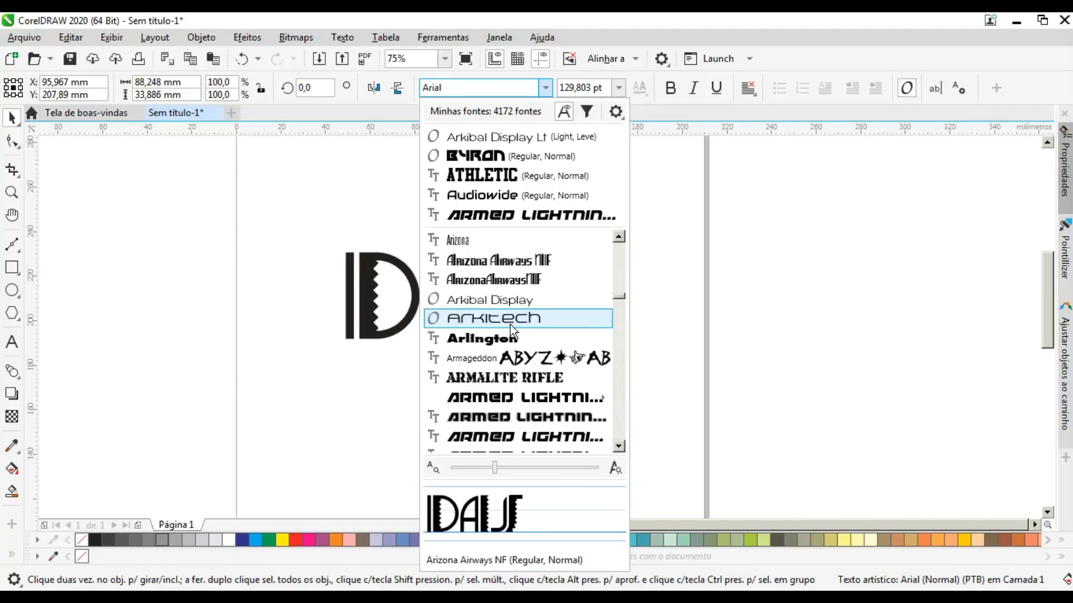
pyautogui.scroll(-1, 510, 324)
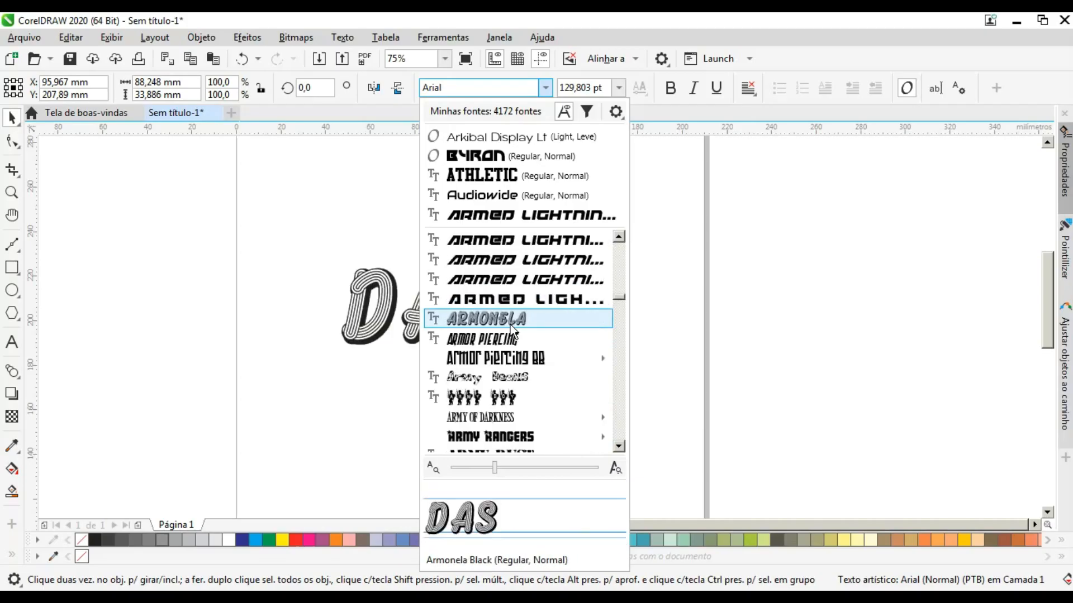
pyautogui.scroll(-1, 510, 324)
pyautogui.scroll(-4, 510, 323)
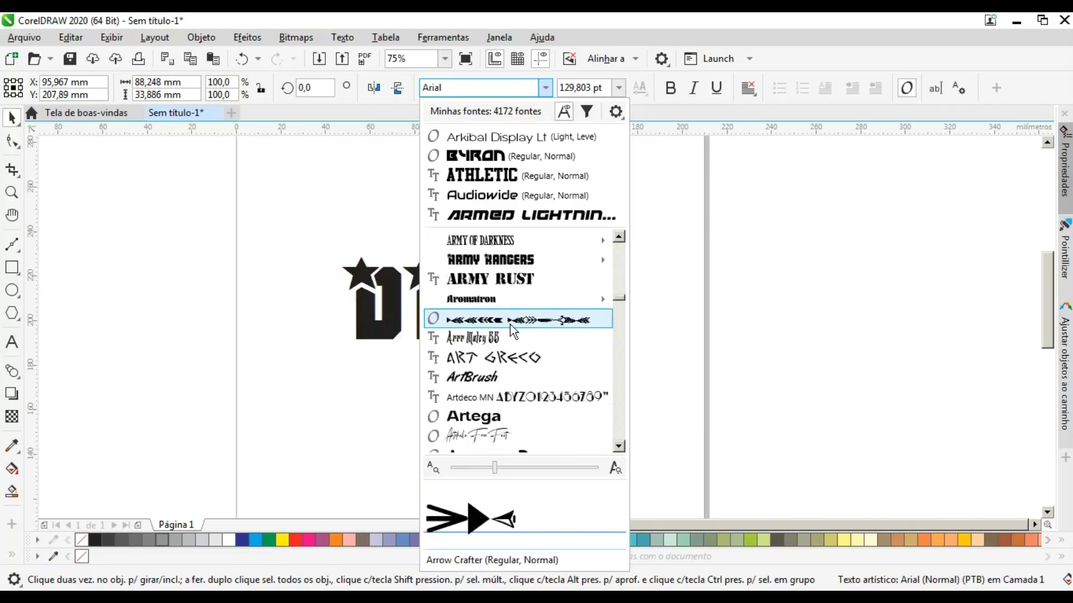
pyautogui.scroll(-2, 551, 334)
pyautogui.scroll(-1, 551, 334)
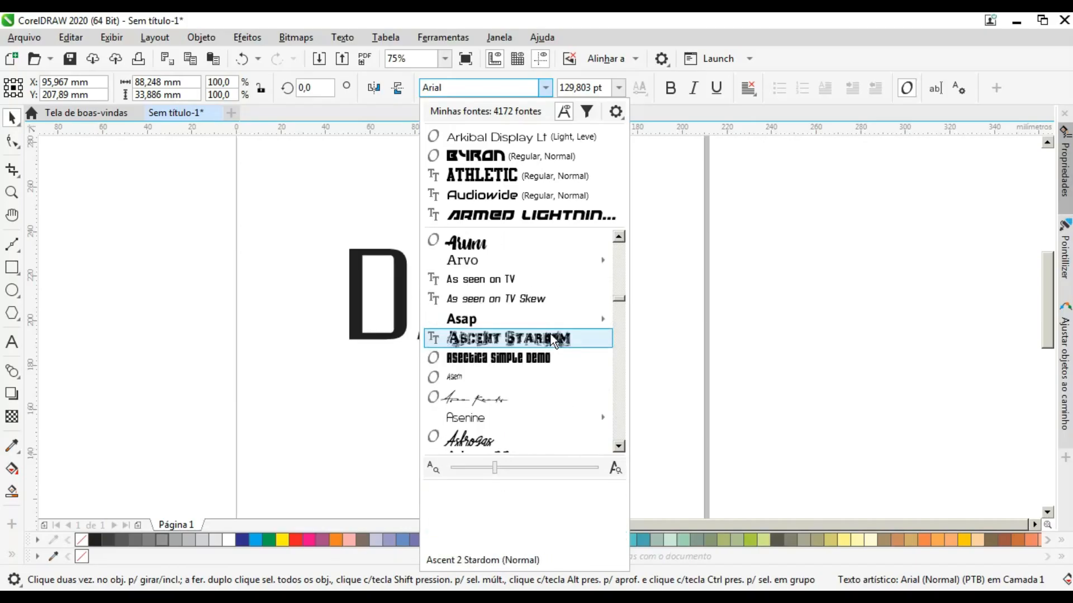
pyautogui.click(543, 363)
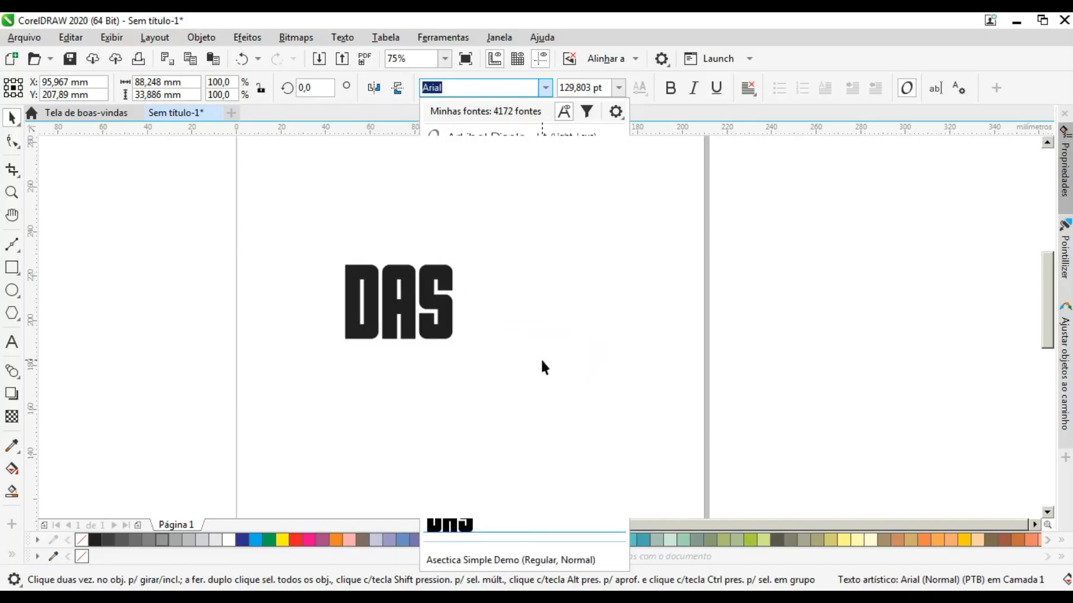
# - Enlarge the DAS text to about 99 by 68 mm and reposition it in the upper part of the page
pyautogui.moveTo(444, 303); pyautogui.dragTo(515, 312)
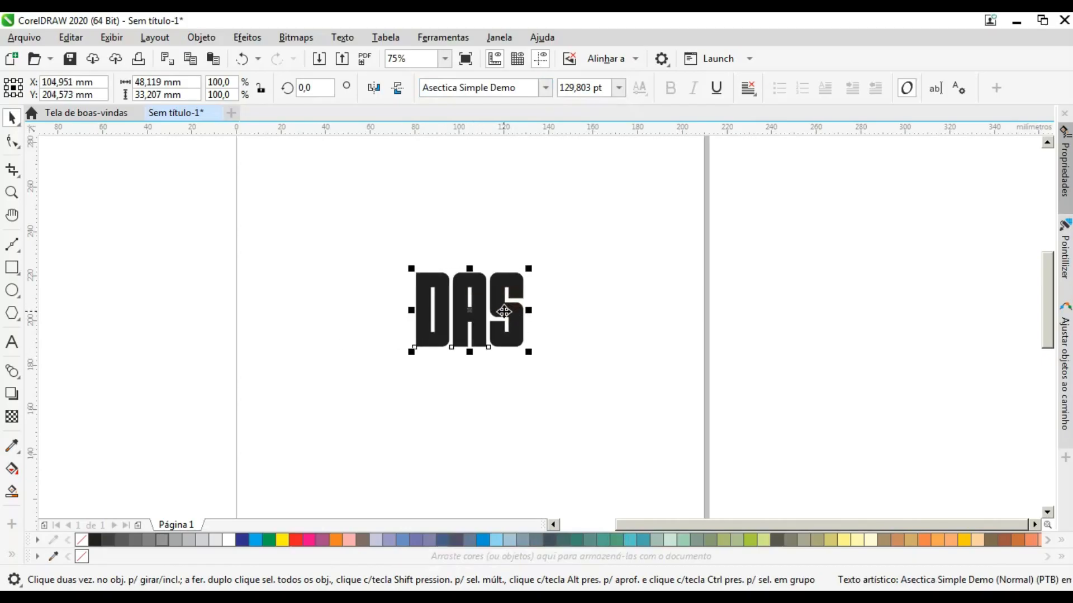
pyautogui.scroll(-1, 515, 311)
pyautogui.scroll(1, 504, 305)
pyautogui.moveTo(531, 353); pyautogui.dragTo(637, 443)
pyautogui.moveTo(628, 365); pyautogui.dragTo(554, 296)
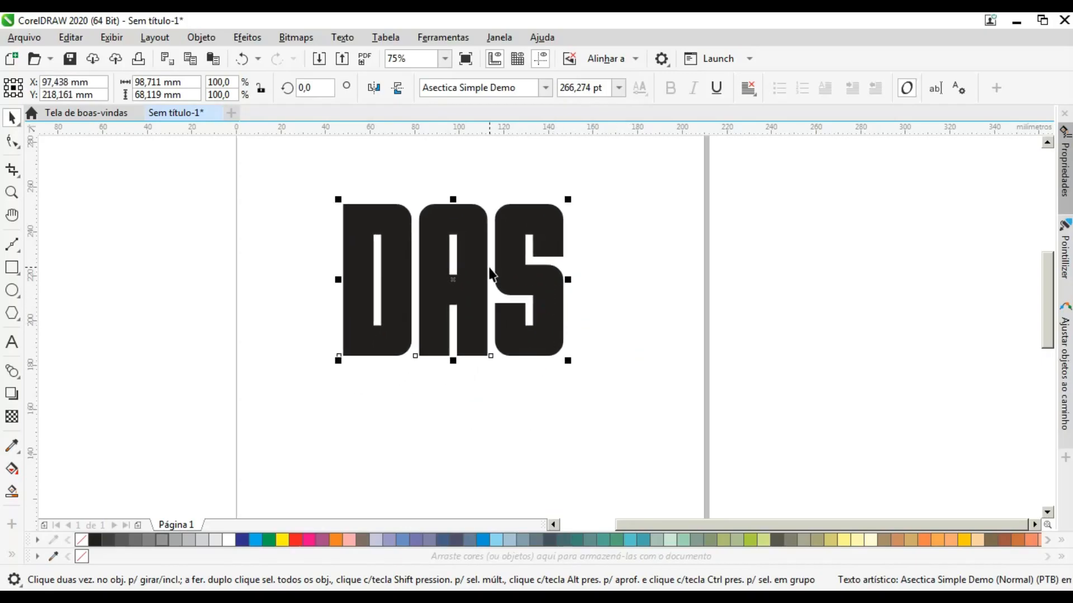
pyautogui.click(258, 233)
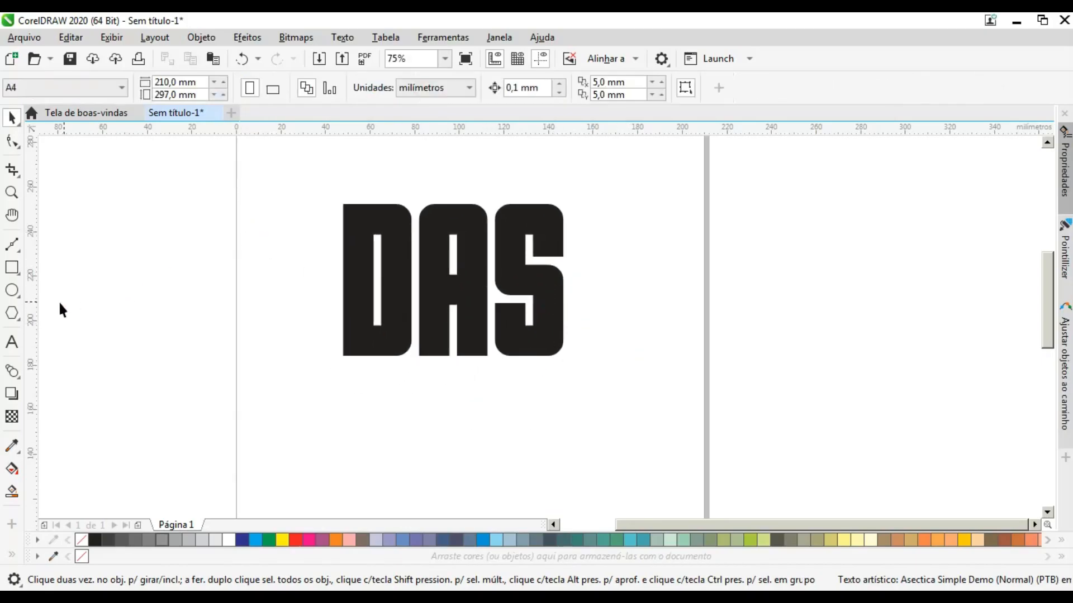
# - Cover the inner slot of the letter D with a rectangle about 13 by 49 mm and fill it black
pyautogui.click(11, 292)
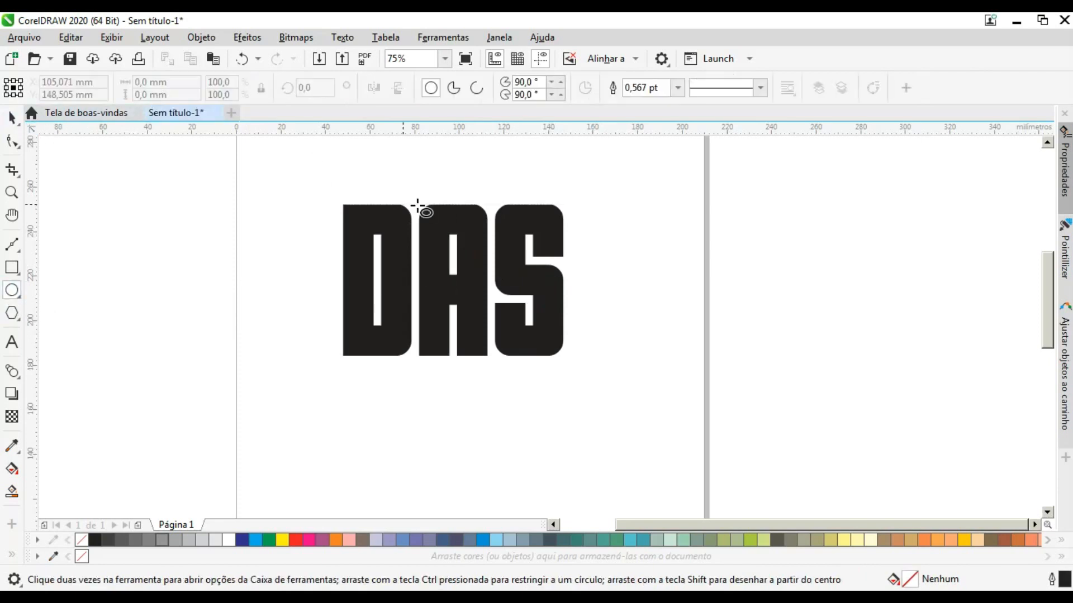
pyautogui.click(12, 267)
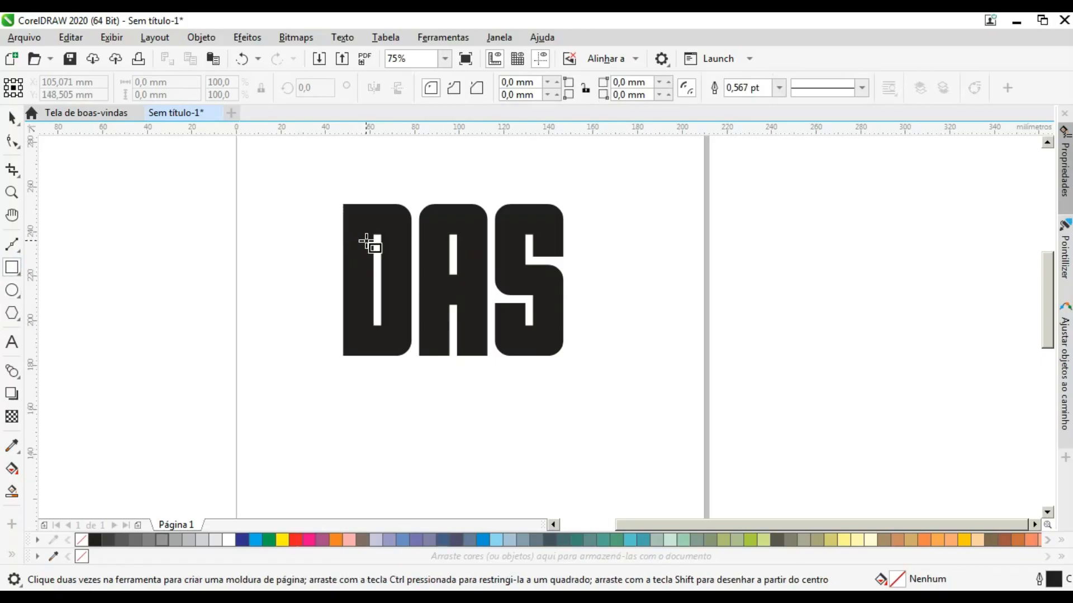
pyautogui.scroll(2, 364, 240)
pyautogui.moveTo(365, 213); pyautogui.dragTo(422, 431)
pyautogui.click(18, 121)
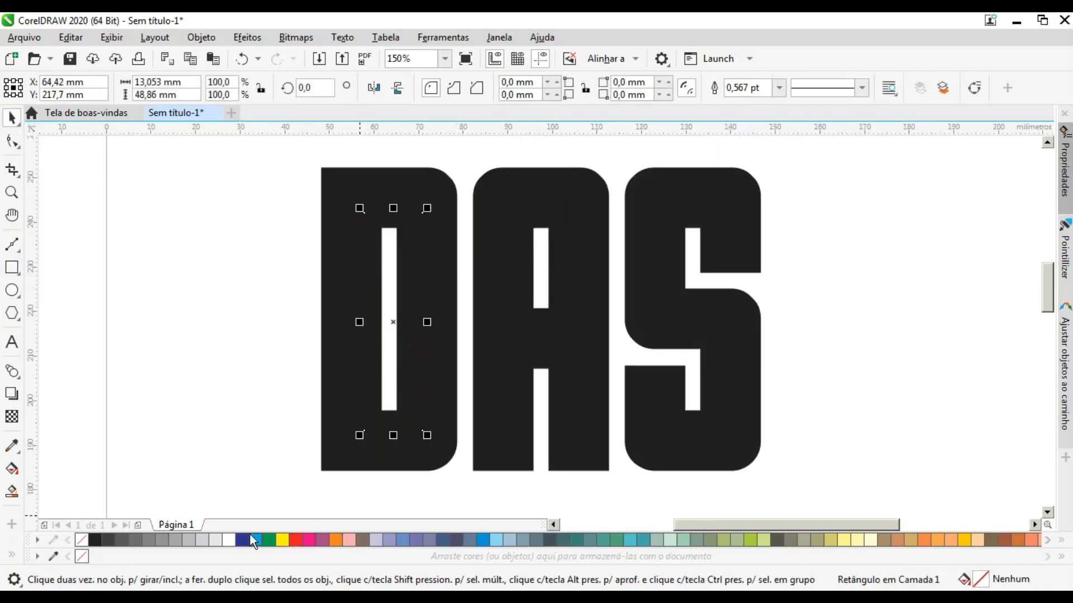
pyautogui.click(95, 539)
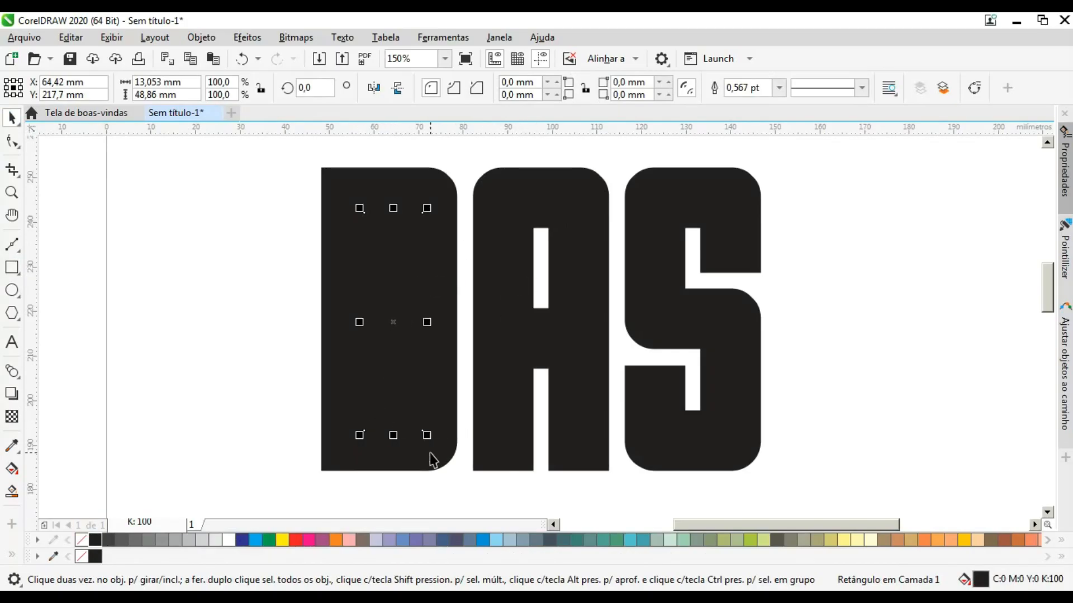
# - Weld the black rectangle over the D to the DAS lettering and deselect the result
pyautogui.keyDown('shift'); pyautogui.click(434, 407); pyautogui.keyUp('shift')
pyautogui.click(460, 87)
pyautogui.press('Escape')
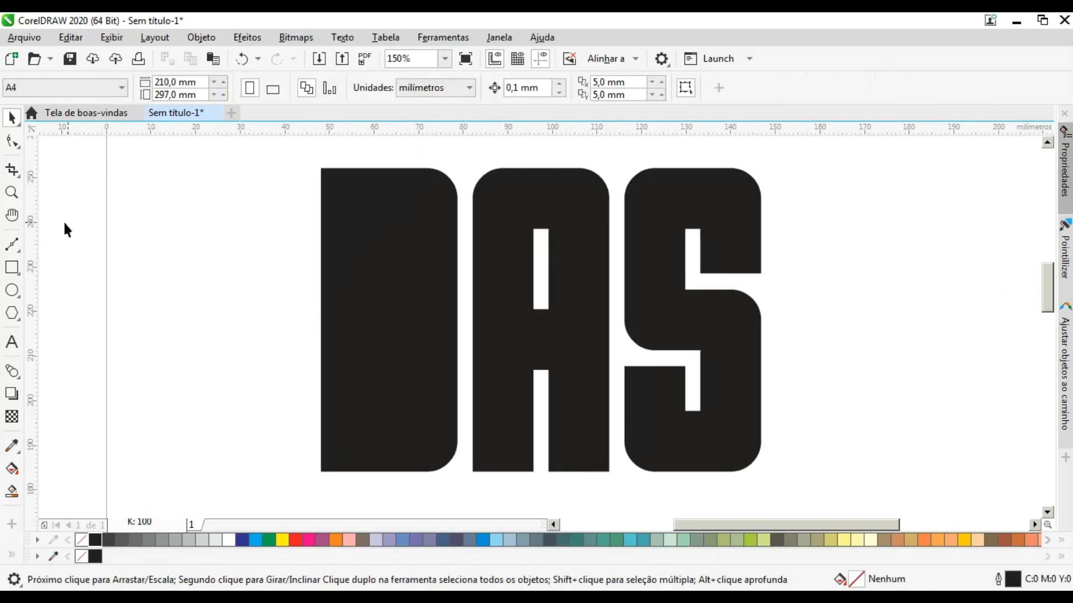
# - Cover the upper slot of the letter A with a rectangle about 7 by 24 mm and fill it black
pyautogui.click(12, 268)
pyautogui.moveTo(526, 214); pyautogui.dragTo(557, 321)
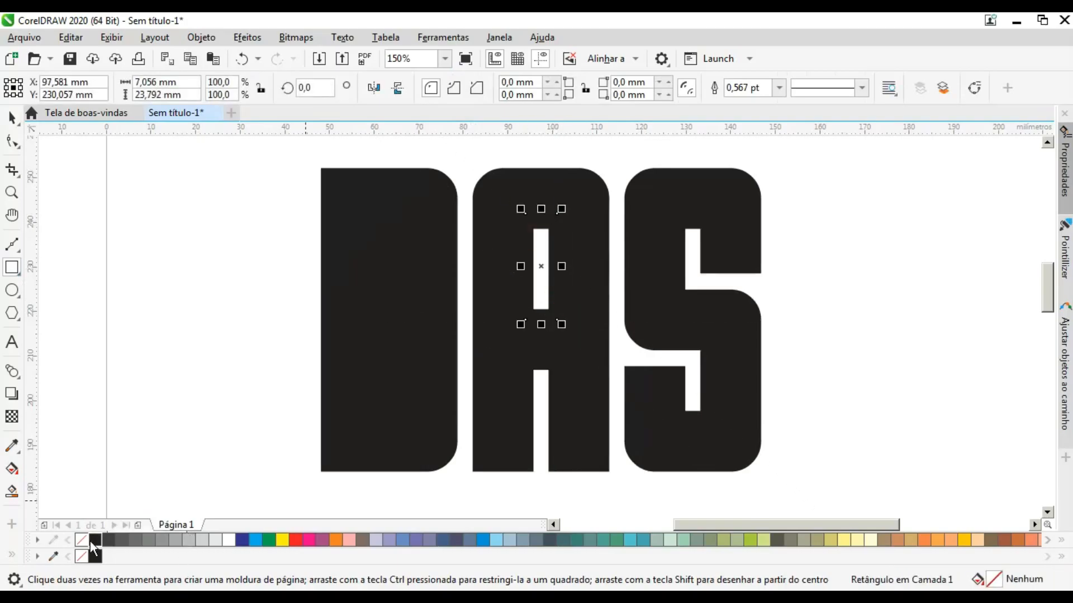
pyautogui.click(95, 540)
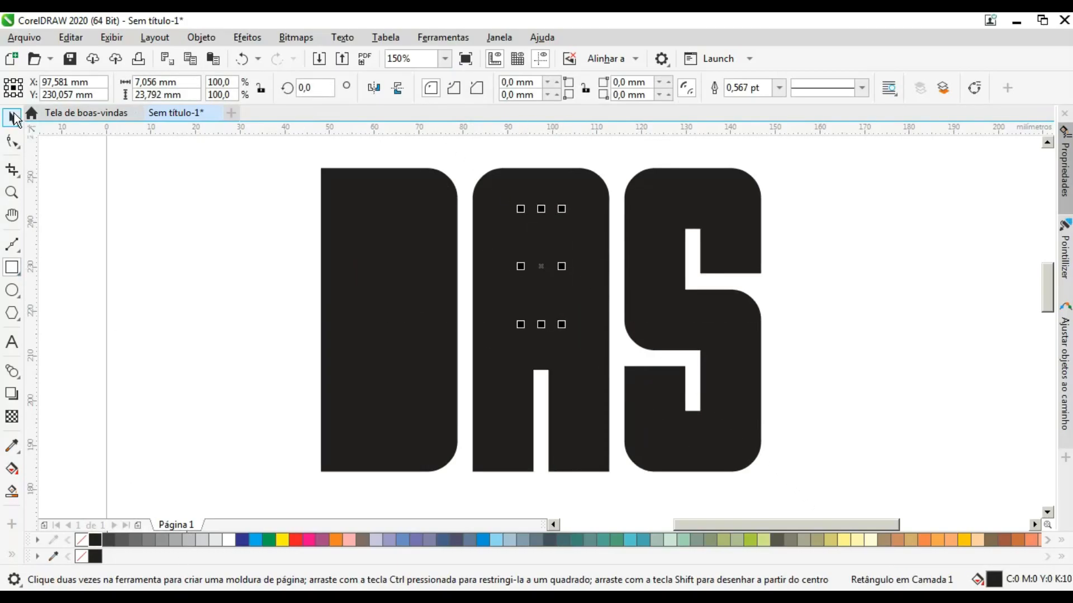
# - Weld the black rectangle over the A to the lettering and deselect the result
pyautogui.click(14, 118)
pyautogui.keyDown('shift'); pyautogui.click(519, 394); pyautogui.keyUp('shift')
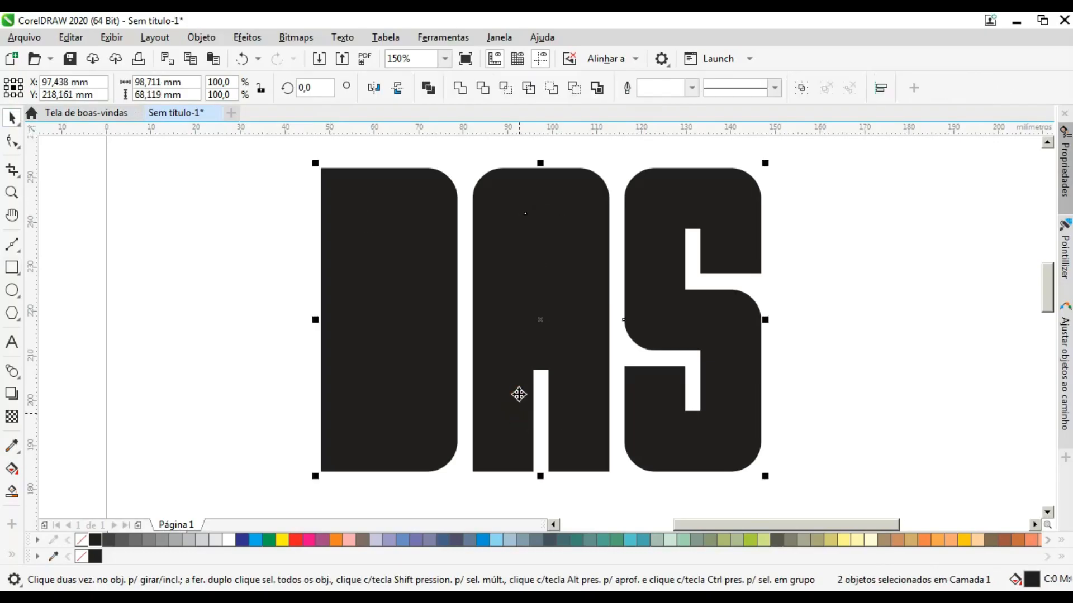
pyautogui.click(459, 88)
pyautogui.click(286, 209)
pyautogui.scroll(-2, 417, 262)
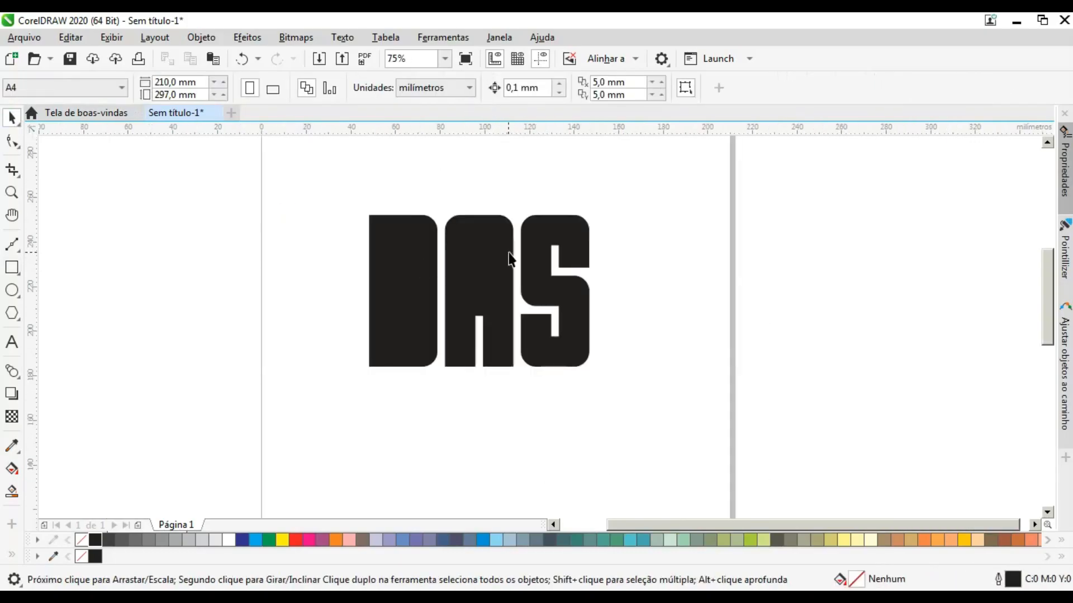
# - Draw a circle about 18 mm in diameter over the lower part of the A's left leg
pyautogui.scroll(2, 548, 266)
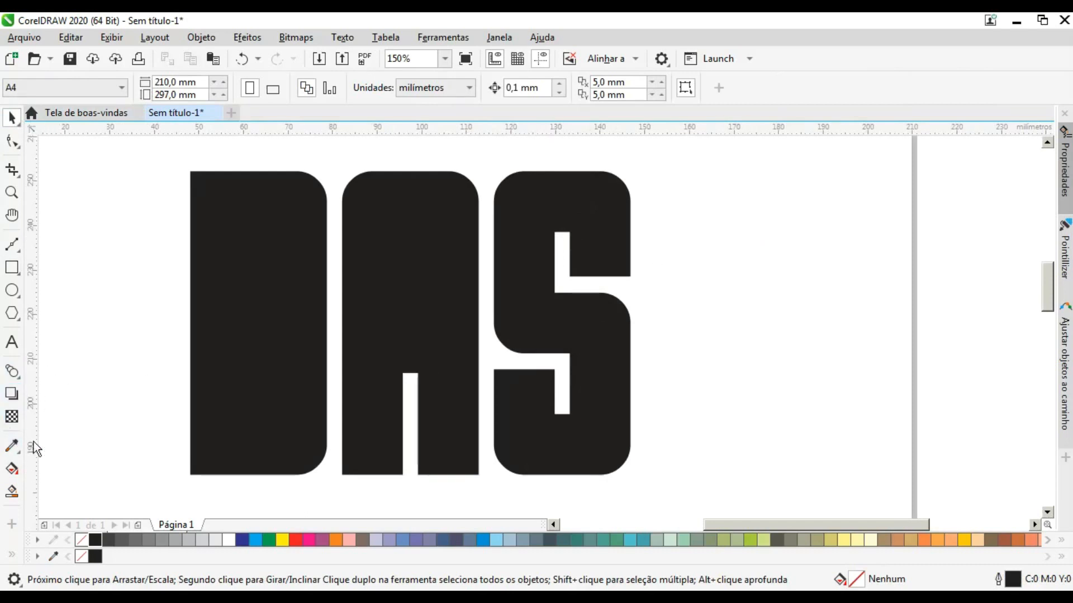
pyautogui.click(12, 291)
pyautogui.moveTo(316, 371)
pyautogui.mouseDown()
pyautogui.moveTo(371, 455)
pyautogui.moveTo(405, 460)
pyautogui.mouseUp()
pyautogui.press('space')
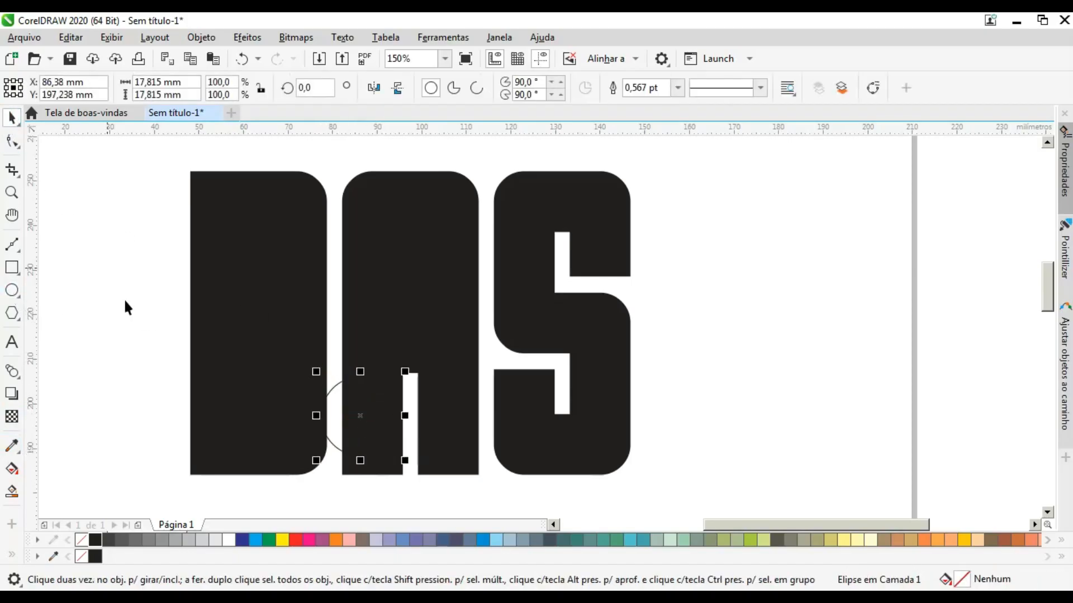
# - Give the circle a white outline with the minimum thickness and leave it unfilled
pyautogui.click(230, 539)
pyautogui.hotkey('ctrl', 'z')
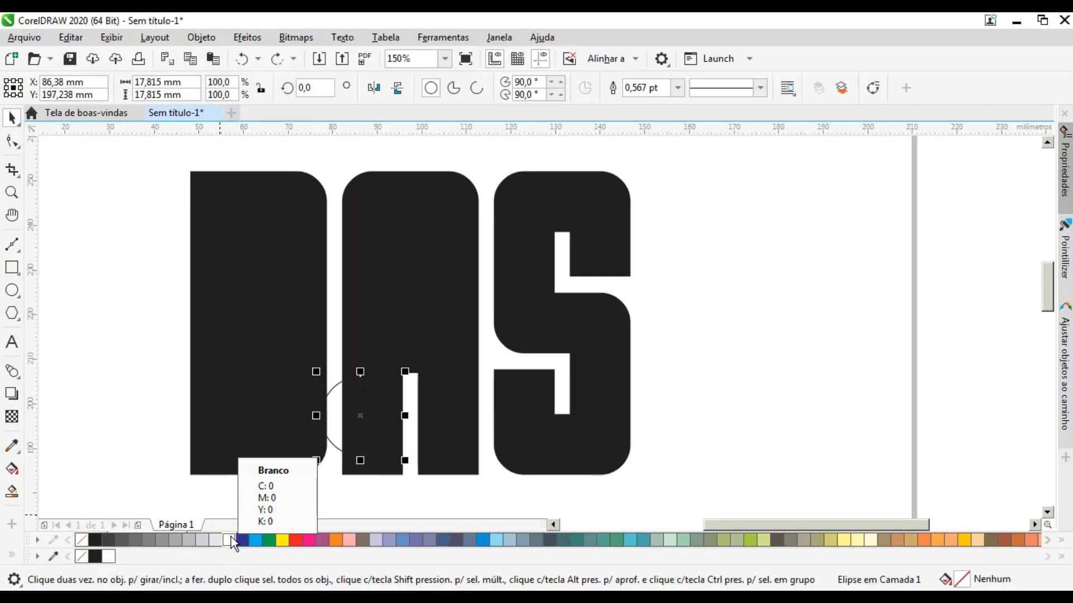
pyautogui.rightClick(231, 538)
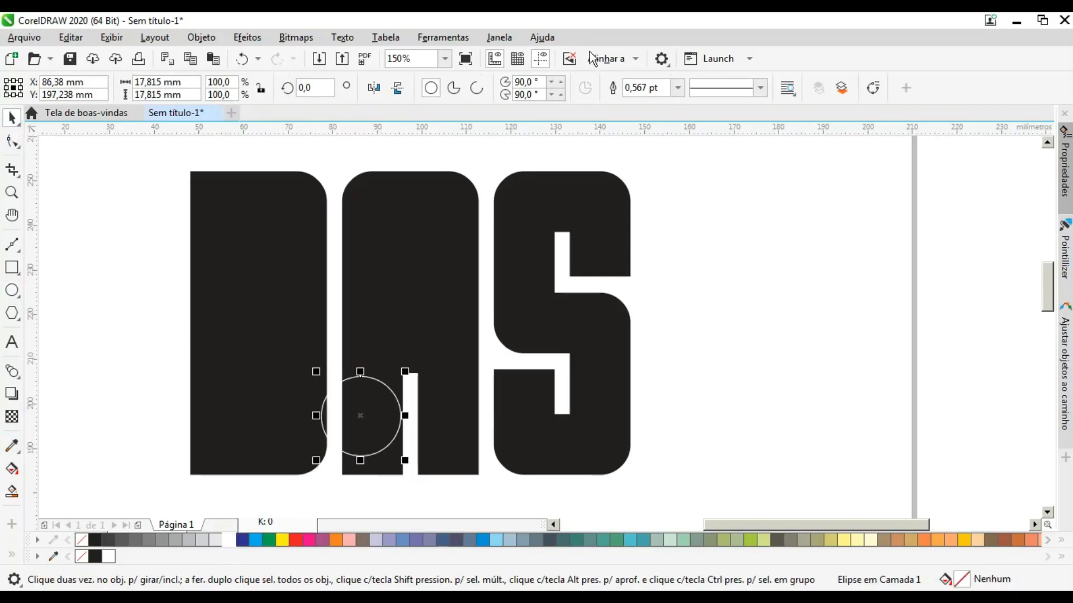
pyautogui.click(677, 88)
pyautogui.click(676, 117)
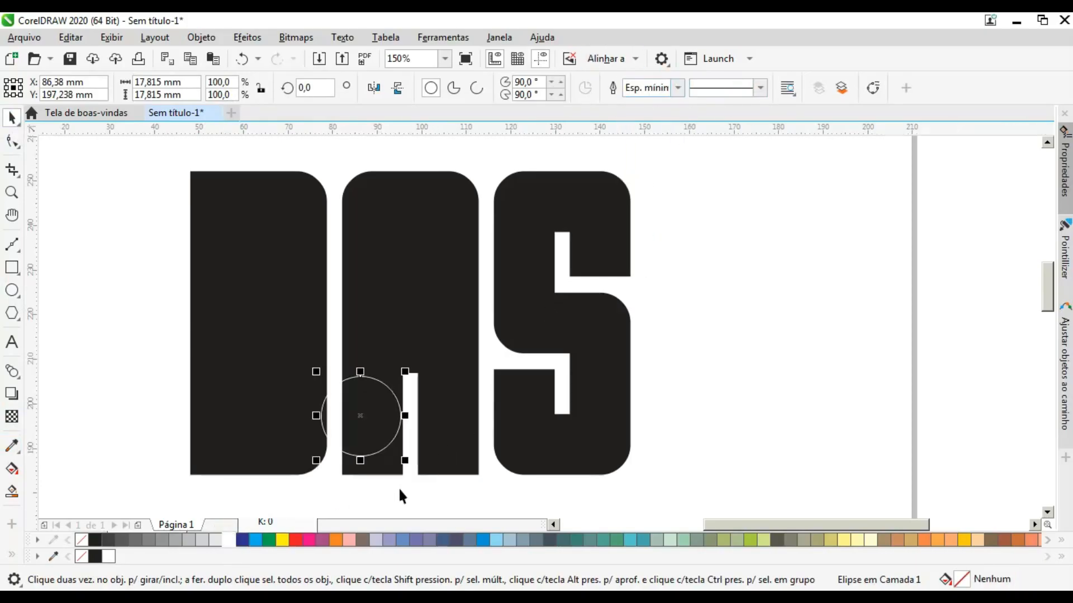
# - Move the circle to the A's lower edge and scale it to about 21 mm in diameter, reaching the slot edge
pyautogui.scroll(4, 391, 489)
pyautogui.moveTo(371, 353); pyautogui.dragTo(318, 381)
pyautogui.scroll(-2, 413, 283)
pyautogui.moveTo(399, 259); pyautogui.dragTo(431, 228)
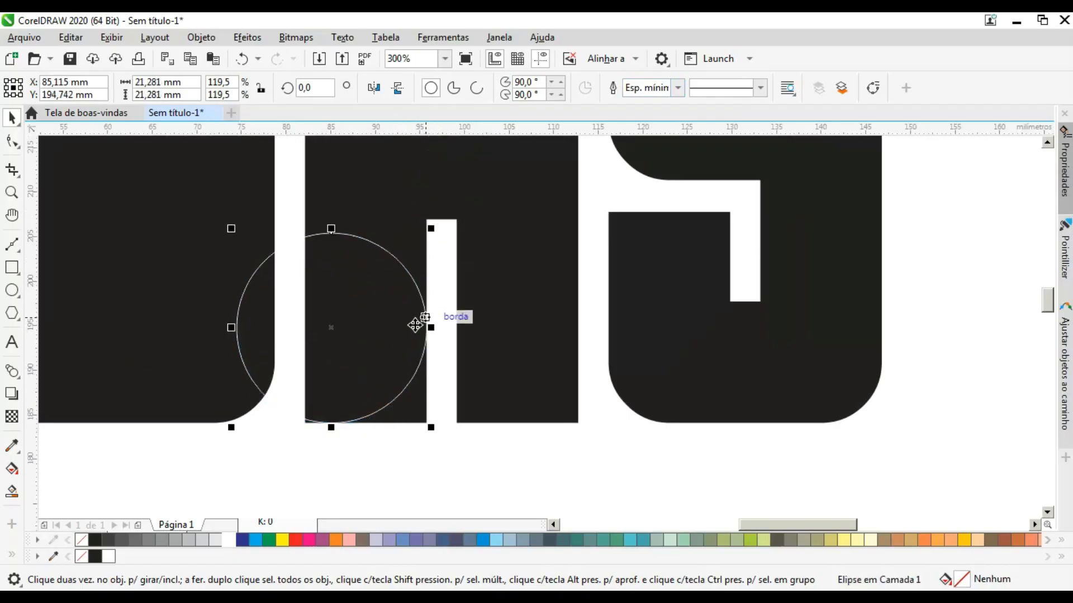
# - Shift the circle about 2 mm to the left and enlarge it to about 23.6 mm in diameter
pyautogui.scroll(2, 415, 325)
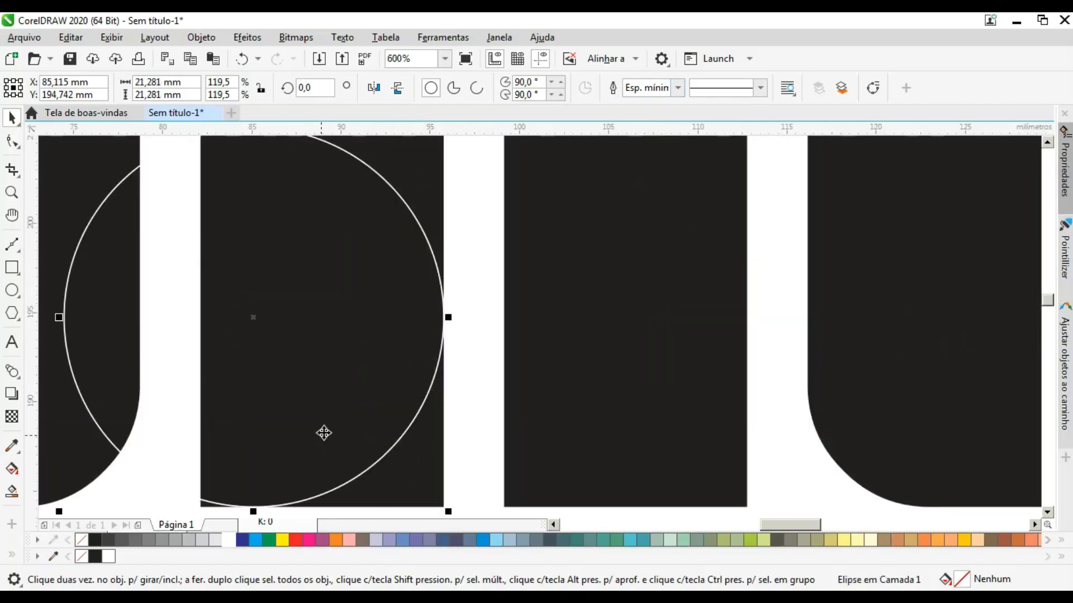
pyautogui.scroll(-2, 324, 433)
pyautogui.scroll(4, 287, 448)
pyautogui.moveTo(296, 438); pyautogui.dragTo(230, 452)
pyautogui.scroll(2, 245, 456)
pyautogui.scroll(-6, 255, 453)
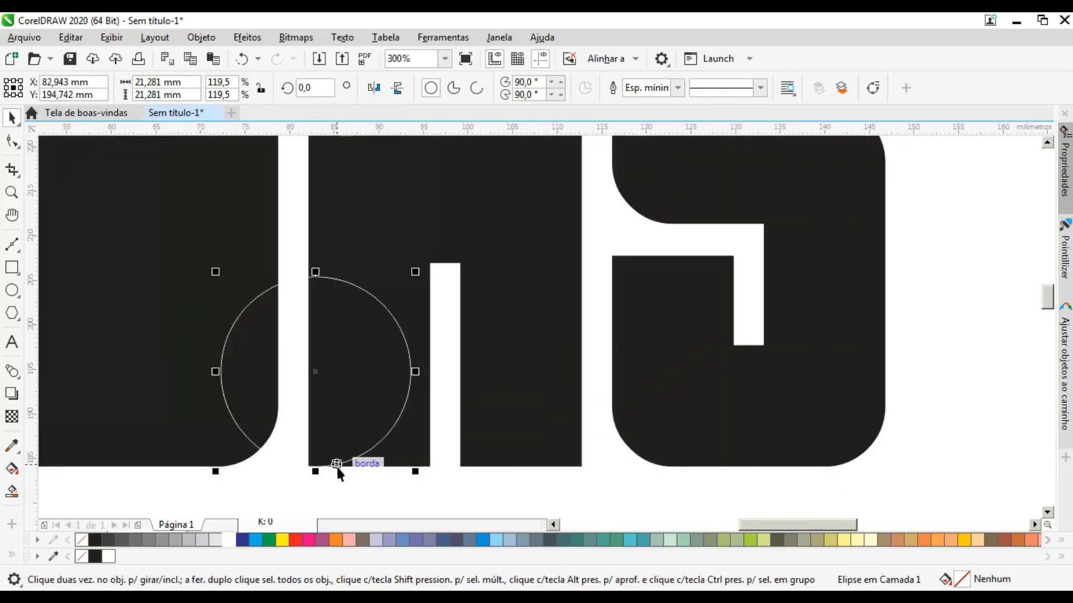
pyautogui.moveTo(414, 273); pyautogui.dragTo(434, 225)
pyautogui.scroll(4, 374, 447)
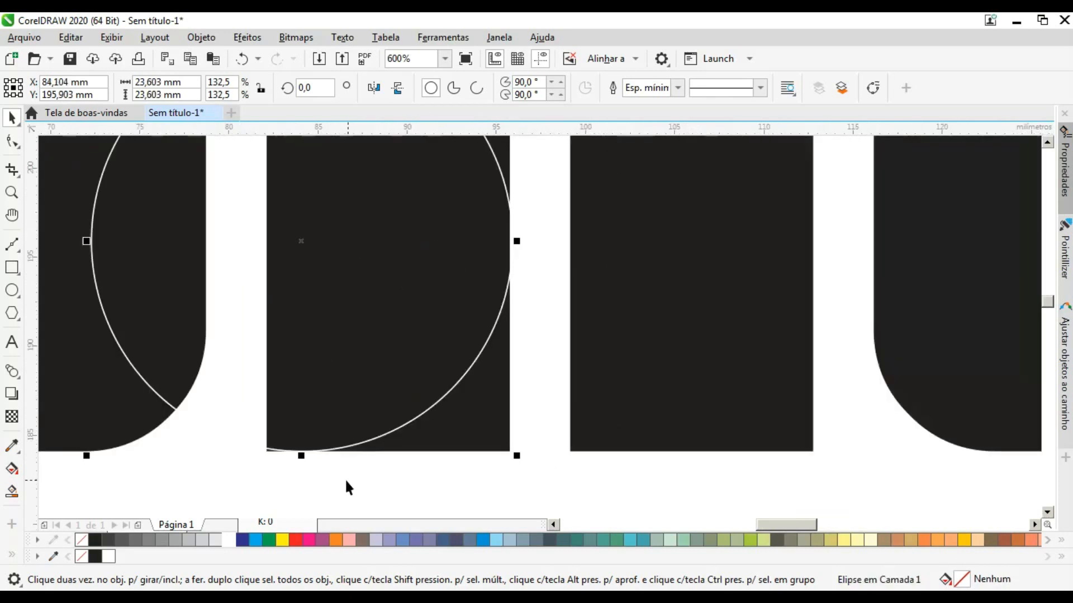
# - Try enlarging the circle to about 25.6 mm in diameter around its centre
pyautogui.scroll(-4, 351, 426)
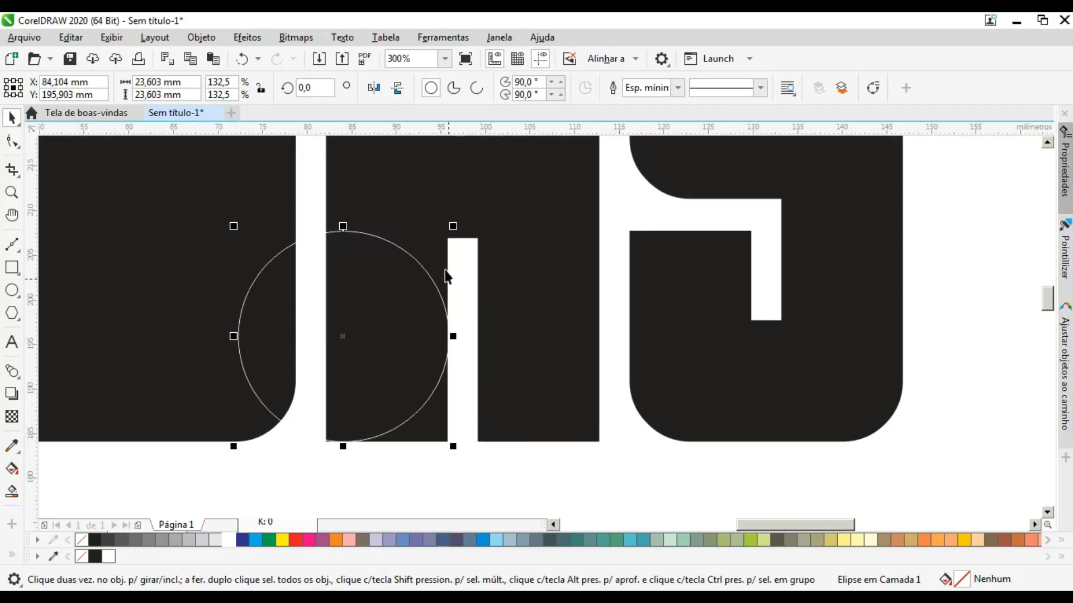
pyautogui.moveTo(452, 225); pyautogui.dragTo(461, 218)
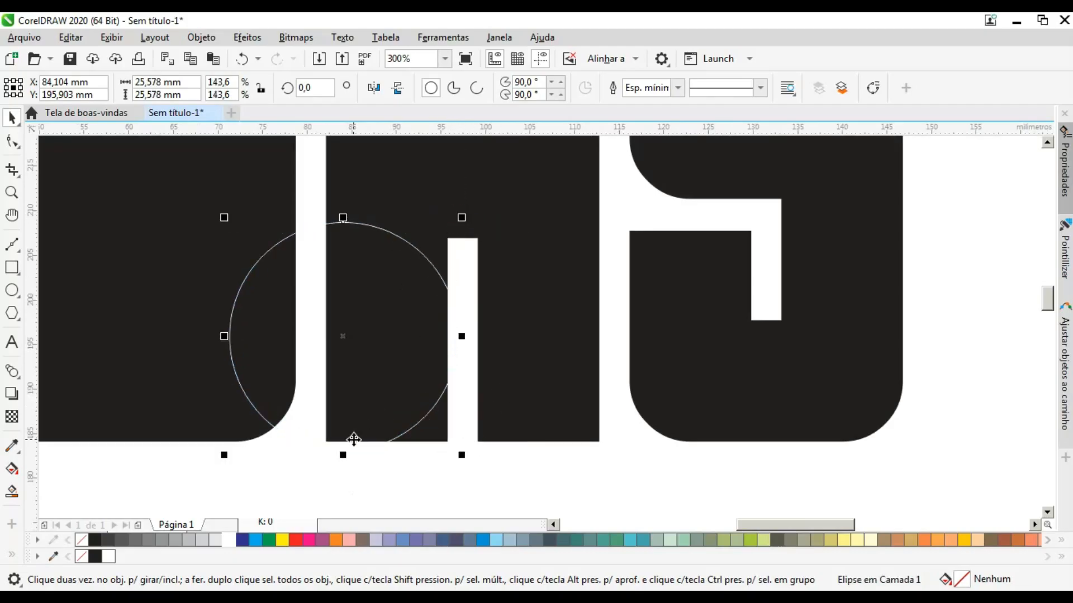
pyautogui.scroll(2, 424, 401)
pyautogui.click(359, 373)
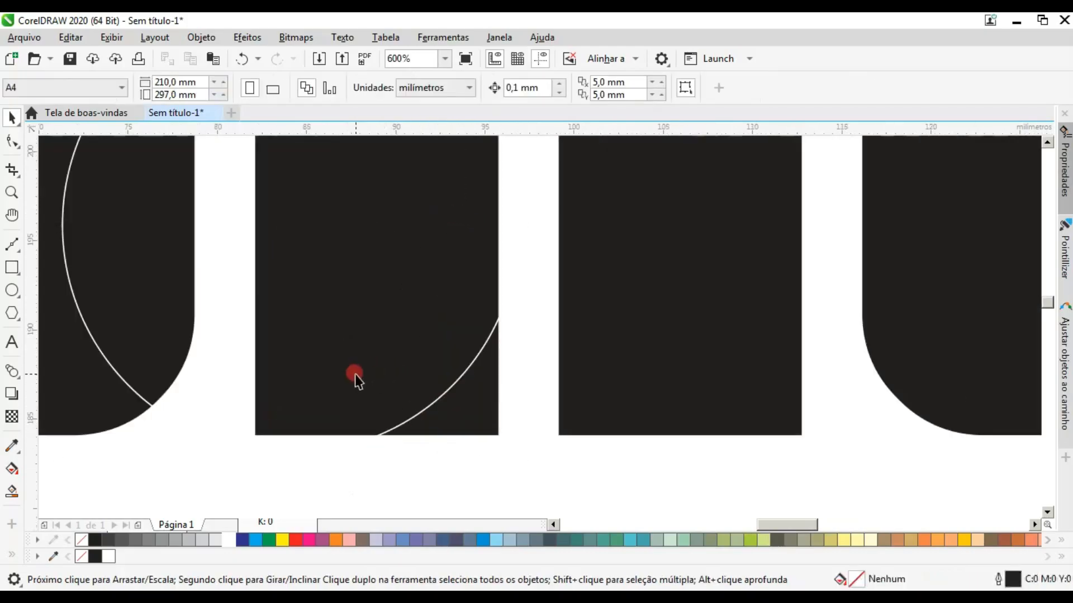
pyautogui.click(354, 375)
# - Shift the circle slightly left and enlarge it to about 25.1 mm in diameter, keeping it on the A's lower edge
pyautogui.scroll(2, 278, 439)
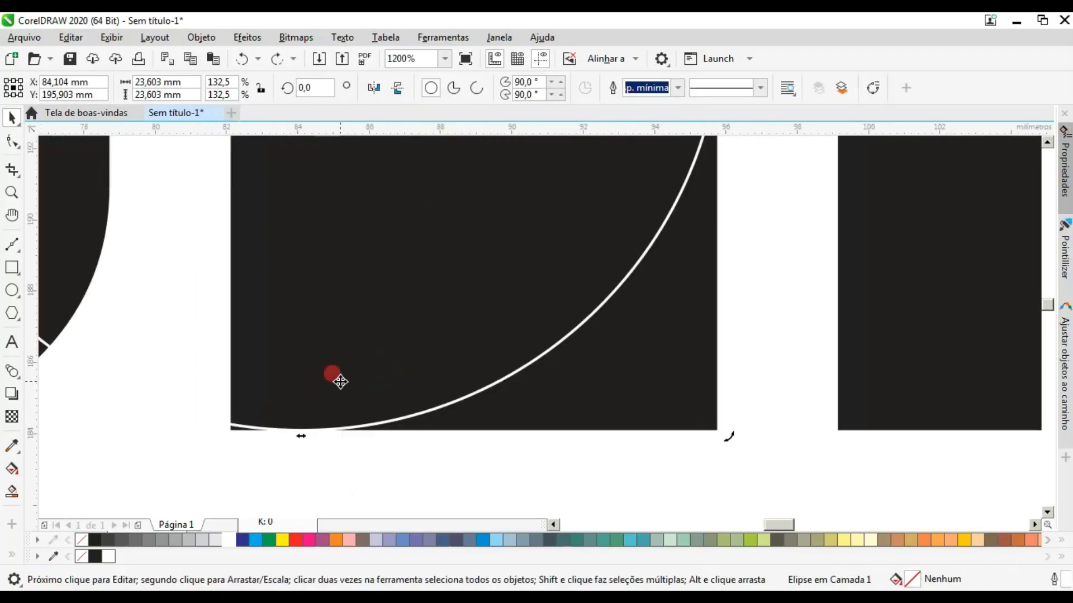
pyautogui.click(317, 381)
pyautogui.click(344, 373)
pyautogui.moveTo(344, 373); pyautogui.dragTo(308, 371)
pyautogui.scroll(-2, 423, 491)
pyautogui.moveTo(494, 256); pyautogui.dragTo(504, 229)
pyautogui.scroll(3, 391, 485)
pyautogui.moveTo(427, 383); pyautogui.dragTo(390, 382)
pyautogui.scroll(-3, 354, 454)
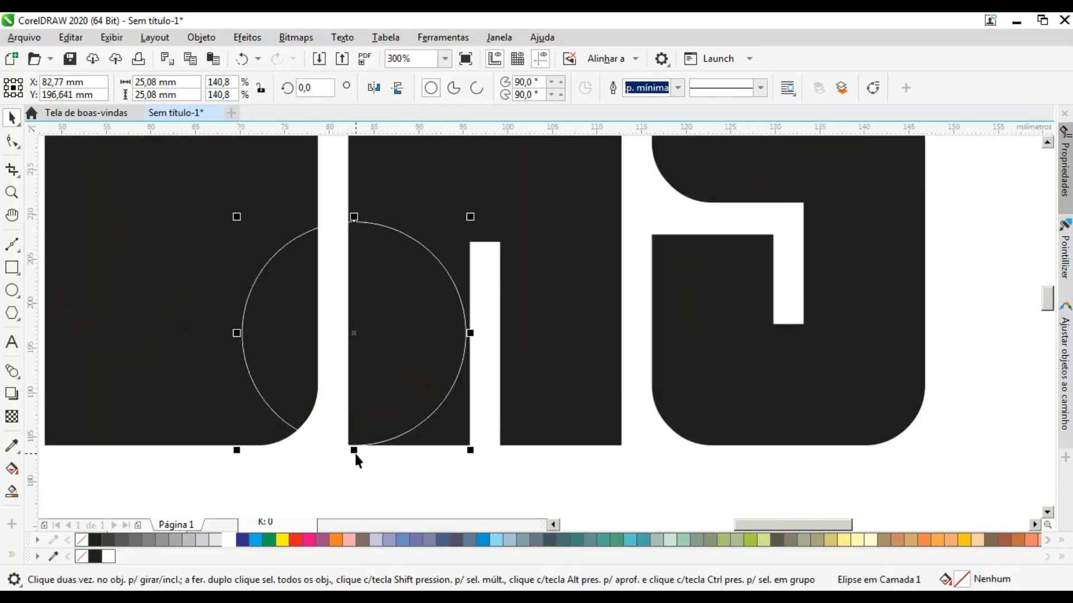
# - Enlarge the circle to about 29 mm in diameter and align it with the lower edge of the A's left leg
pyautogui.scroll(2, 443, 391)
pyautogui.scroll(-2, 499, 331)
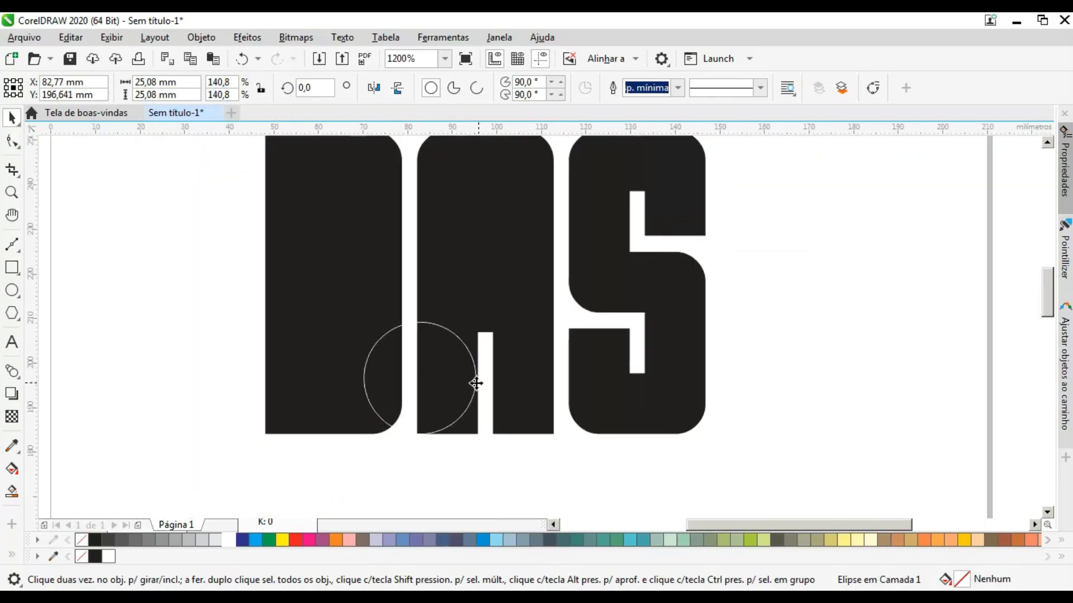
pyautogui.moveTo(482, 313); pyautogui.dragTo(498, 299)
pyautogui.scroll(3, 474, 417)
pyautogui.moveTo(429, 411); pyautogui.dragTo(370, 411)
pyautogui.scroll(-1, 371, 411)
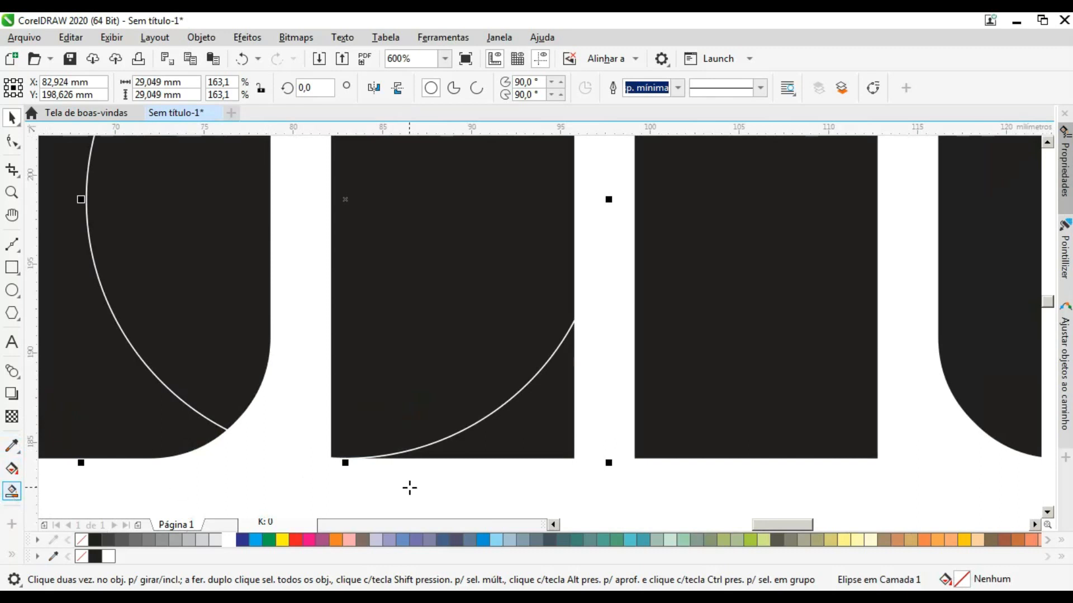
# - Smart-fill the corner of the A's left leg outside the circle with light grey and remove the new shape's outline
pyautogui.click(539, 424)
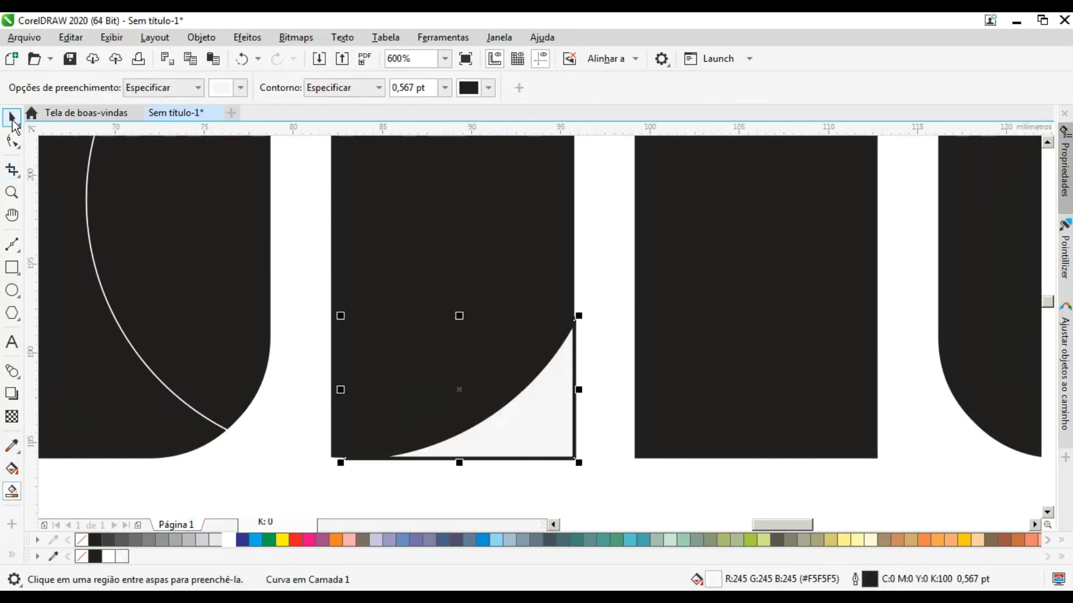
pyautogui.click(12, 118)
pyautogui.rightClick(81, 540)
pyautogui.scroll(-1, 314, 422)
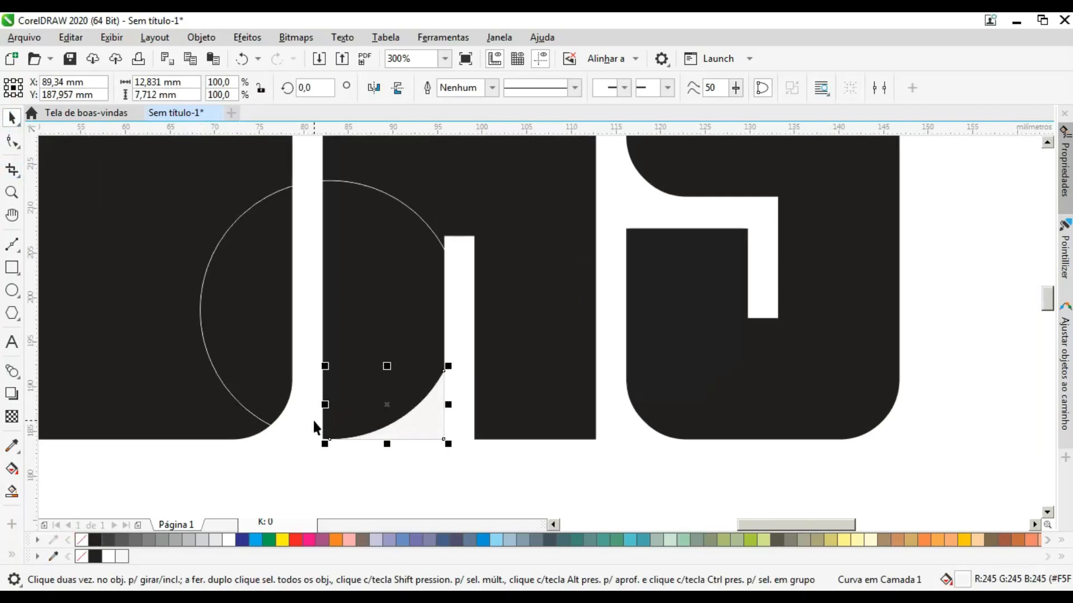
# - Delete the guide circle over the D and the A
pyautogui.click(485, 472)
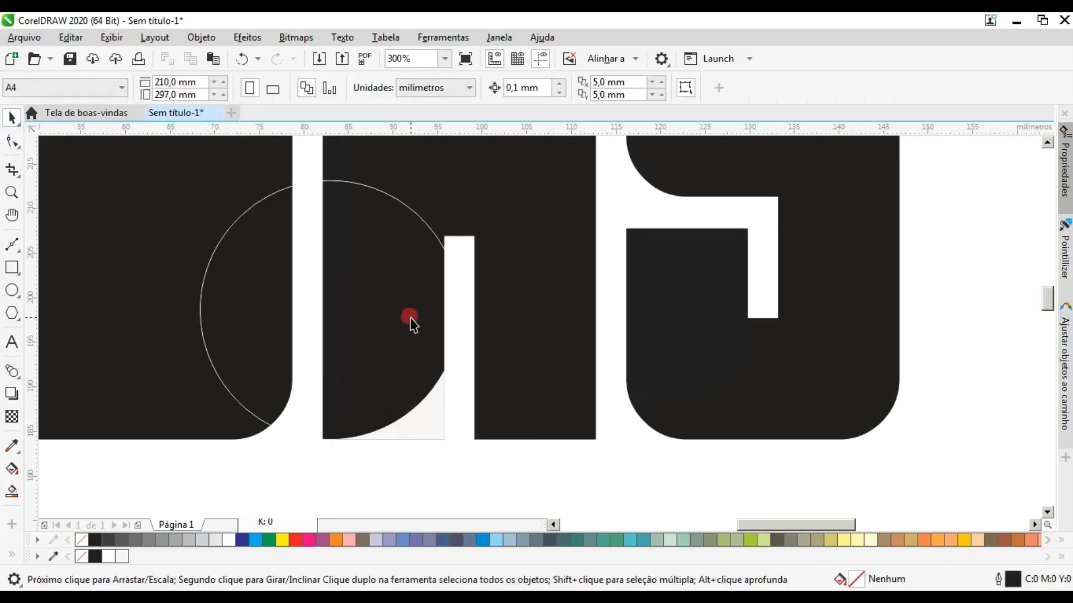
pyautogui.click(411, 318)
pyautogui.press('Escape')
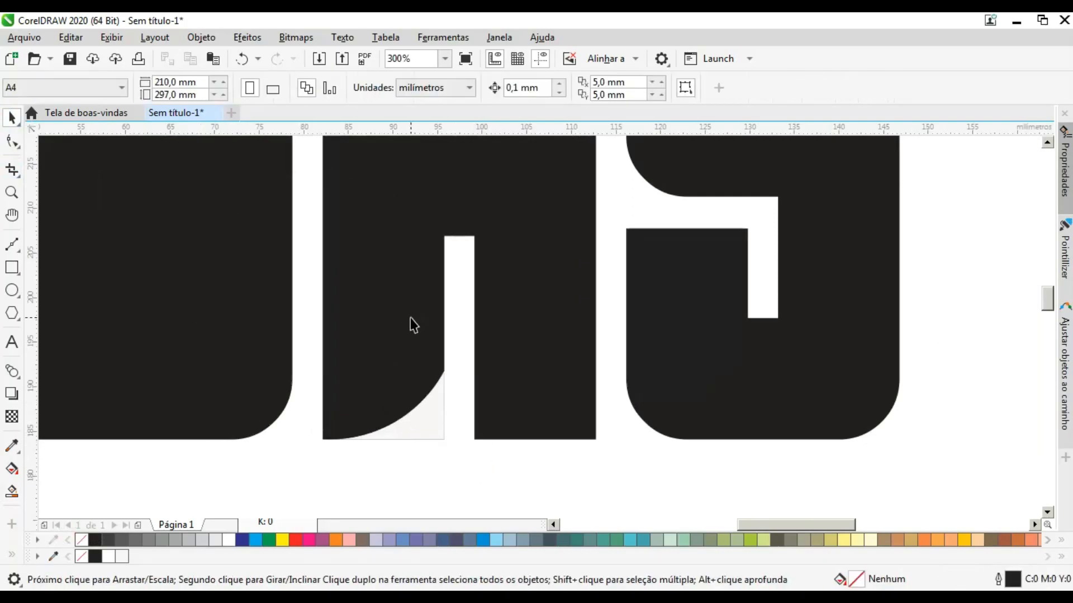
# - Copy the grey corner piece to the A's right leg, mirror it horizontally and move it to the leg's inner corner
pyautogui.click(435, 419)
pyautogui.moveTo(423, 421); pyautogui.dragTo(558, 417)
pyautogui.click(374, 88)
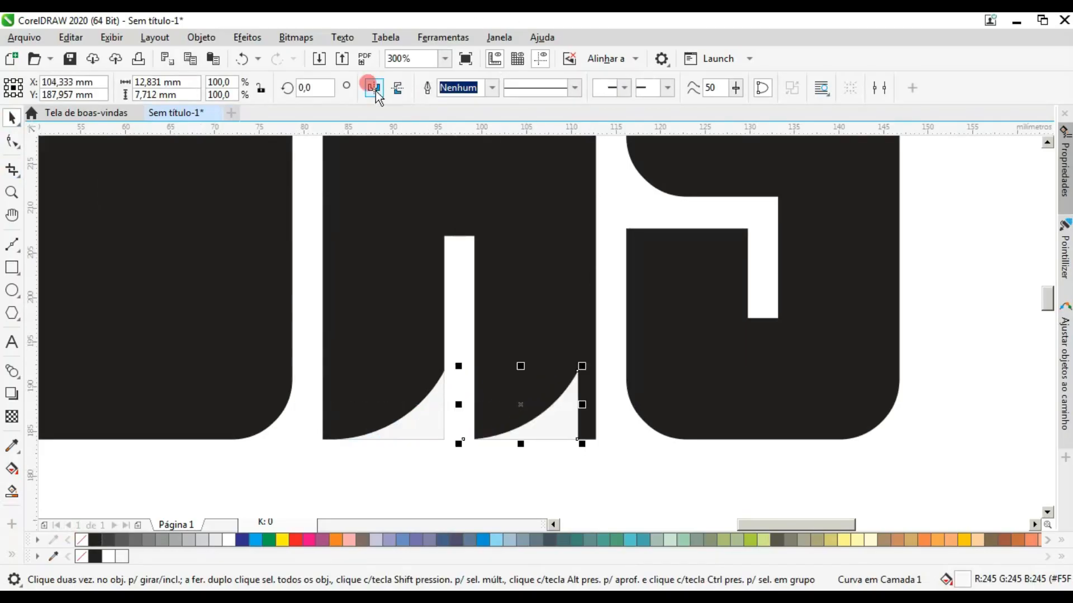
pyautogui.scroll(3, 492, 391)
pyautogui.moveTo(491, 383); pyautogui.dragTo(523, 350)
pyautogui.scroll(-2, 525, 364)
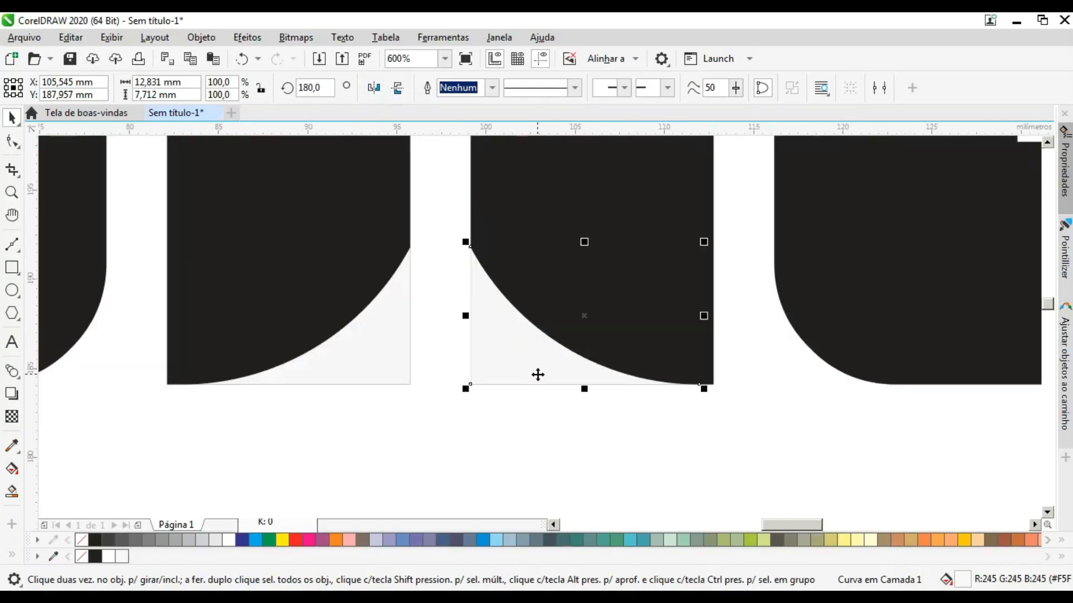
# - Fine-align the mirrored corner piece with the inner and lower edges of the A's right leg
pyautogui.scroll(2, 469, 257)
pyautogui.moveTo(527, 292); pyautogui.dragTo(538, 295)
pyautogui.scroll(2, 507, 254)
pyautogui.moveTo(507, 254); pyautogui.dragTo(458, 250)
pyautogui.scroll(-2, 458, 250)
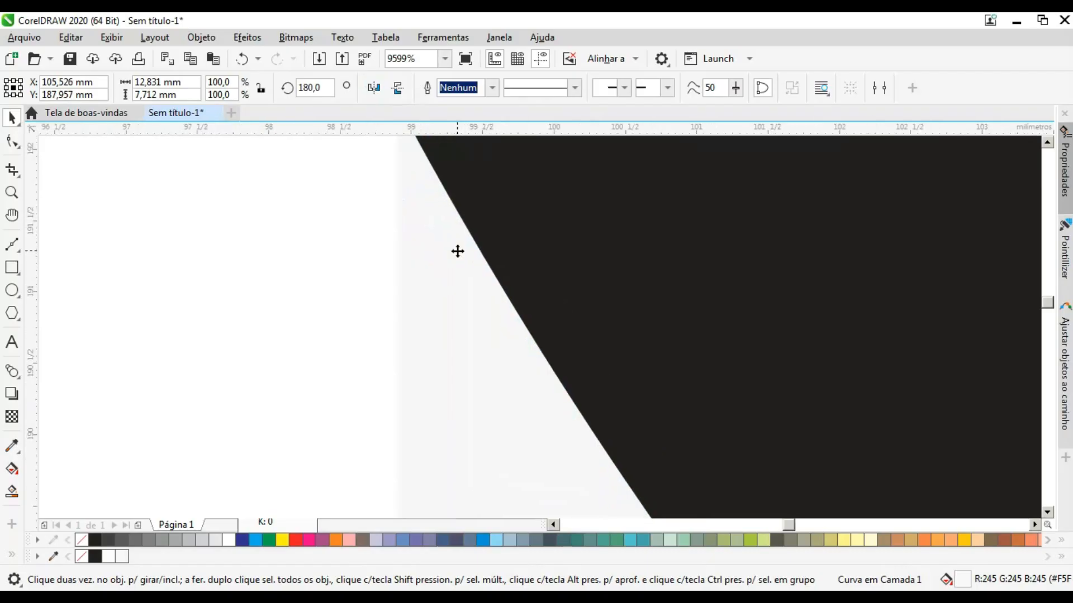
pyautogui.scroll(-2, 618, 436)
pyautogui.scroll(3, 778, 448)
pyautogui.scroll(-1, 778, 448)
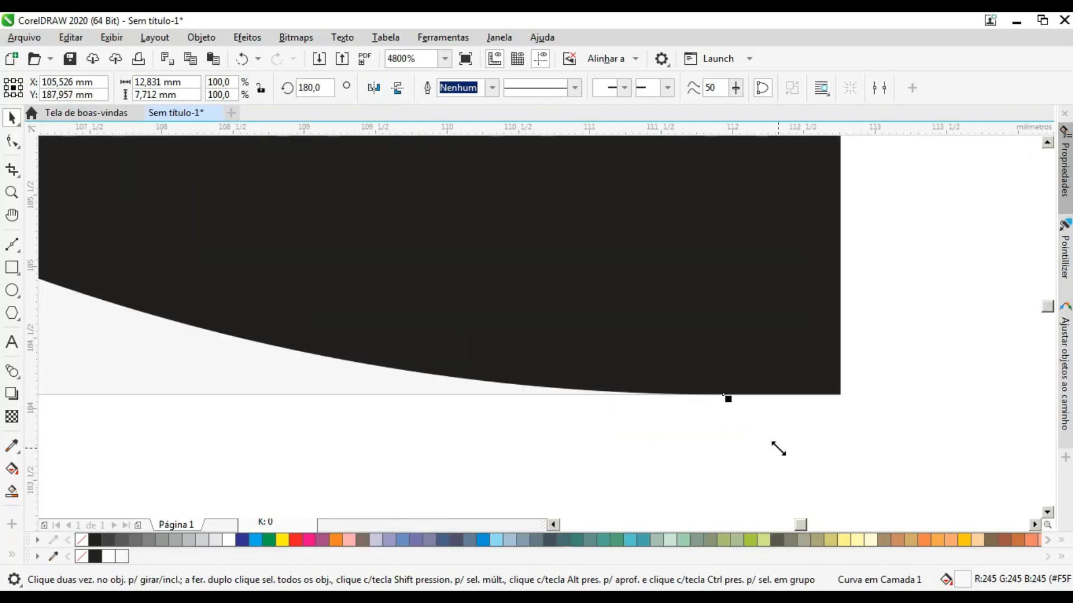
pyautogui.scroll(-3, 779, 448)
# - Trim the A's left leg with its grey corner piece and delete the piece
pyautogui.click(437, 353)
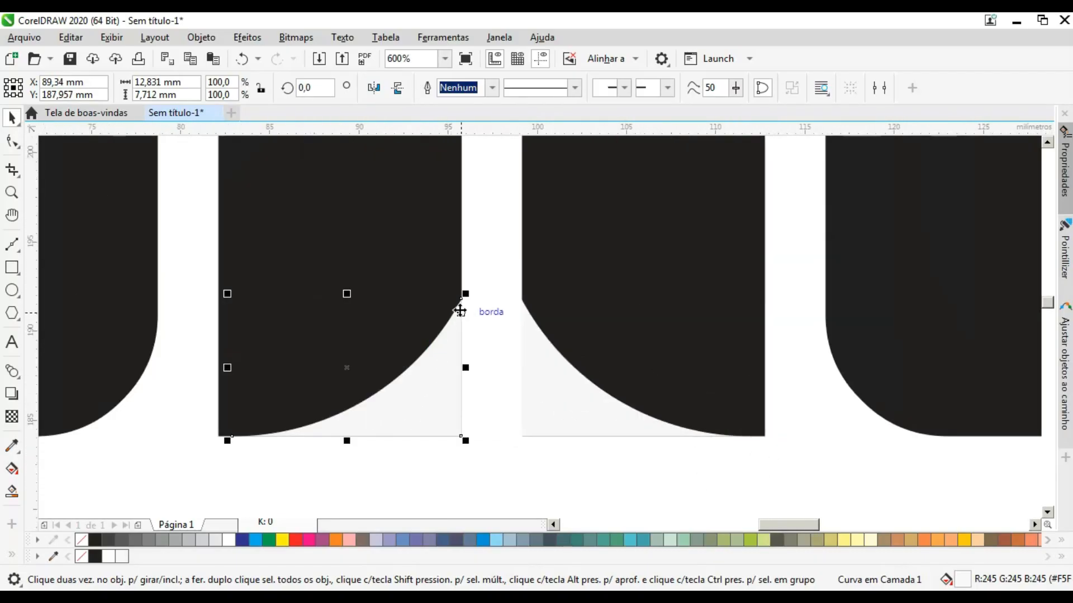
pyautogui.scroll(2, 454, 338)
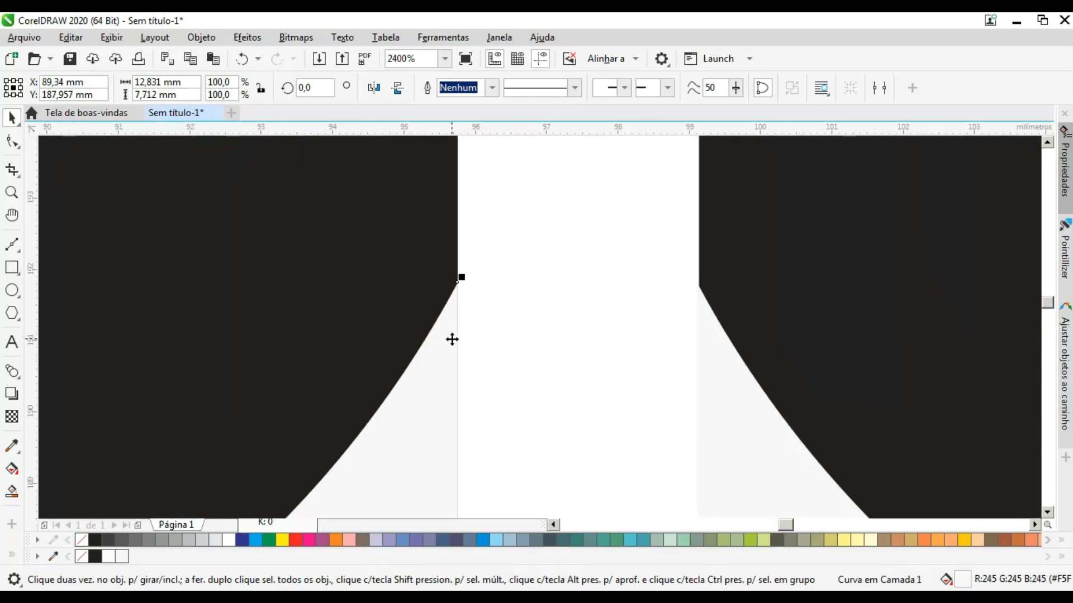
pyautogui.scroll(-2, 424, 391)
pyautogui.click(507, 424)
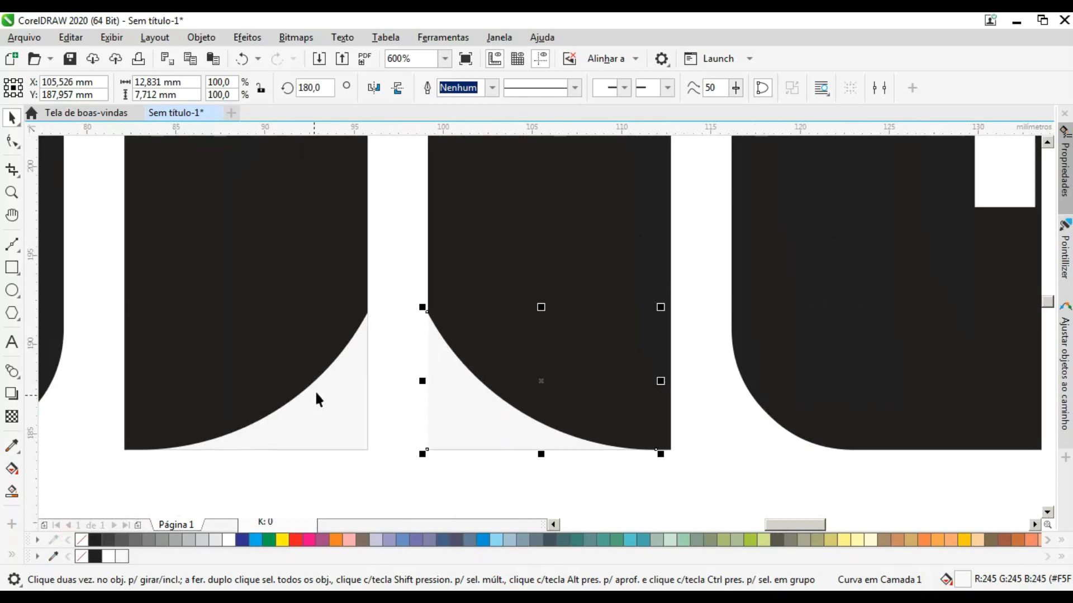
pyautogui.click(359, 378)
pyautogui.keyDown('shift'); pyautogui.click(347, 234); pyautogui.keyUp('shift')
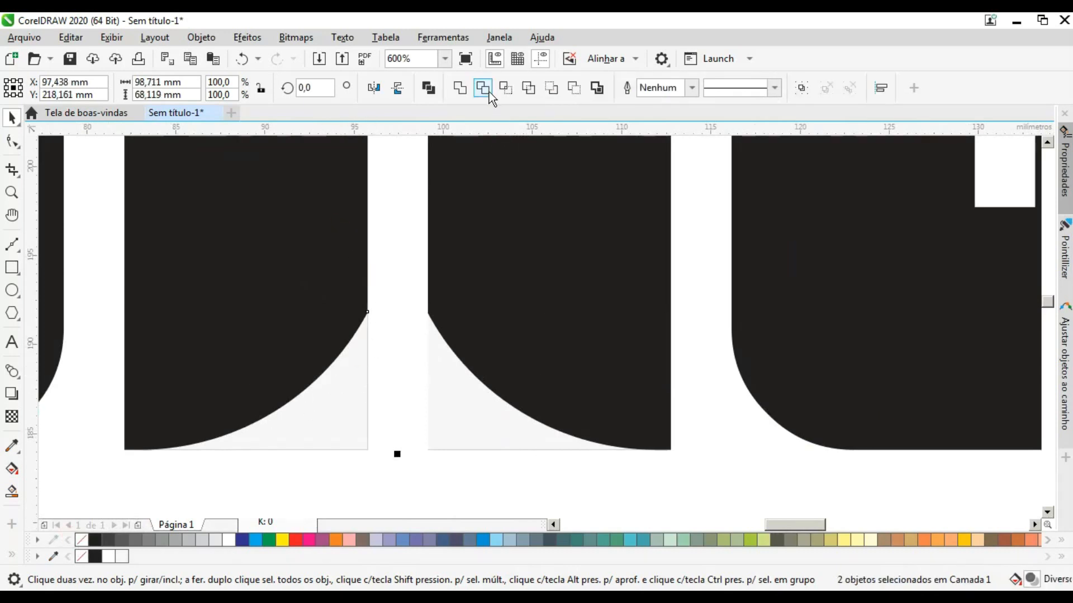
pyautogui.click(335, 387)
pyautogui.press('Escape')
# - Trim the A's right leg with the mirrored corner piece, delete the piece and undo any accidental shift of the letters
pyautogui.click(461, 412)
pyautogui.keyDown('shift'); pyautogui.click(526, 245); pyautogui.keyUp('shift')
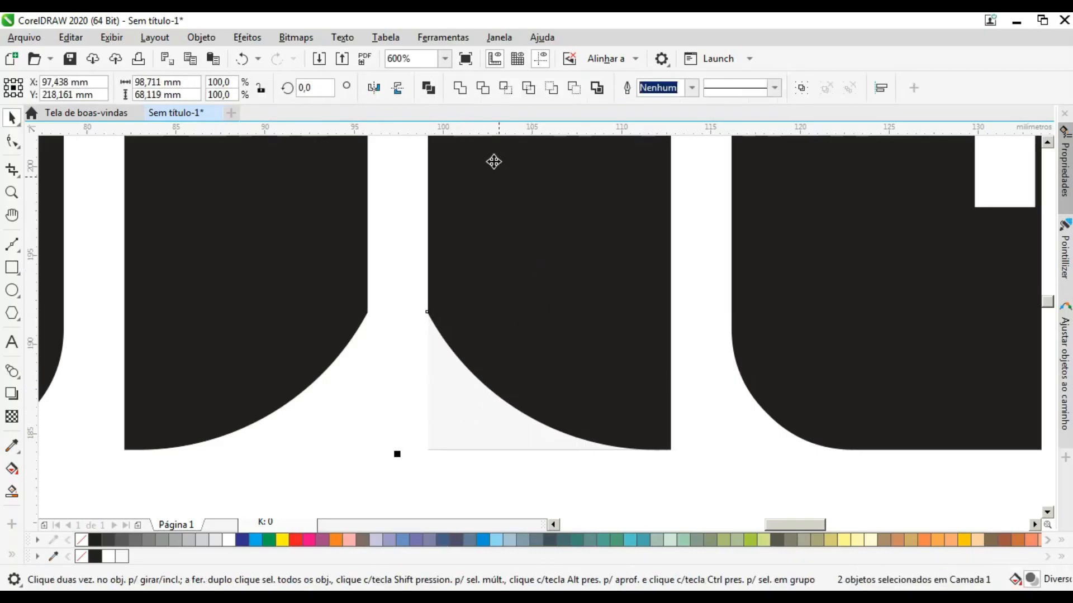
pyautogui.click(482, 88)
pyautogui.click(453, 412)
pyautogui.press('Delete')
pyautogui.moveTo(554, 386); pyautogui.dragTo(584, 391)
pyautogui.hotkey('ctrl', 'z')
pyautogui.scroll(-1, 489, 435)
pyautogui.scroll(-1, 489, 436)
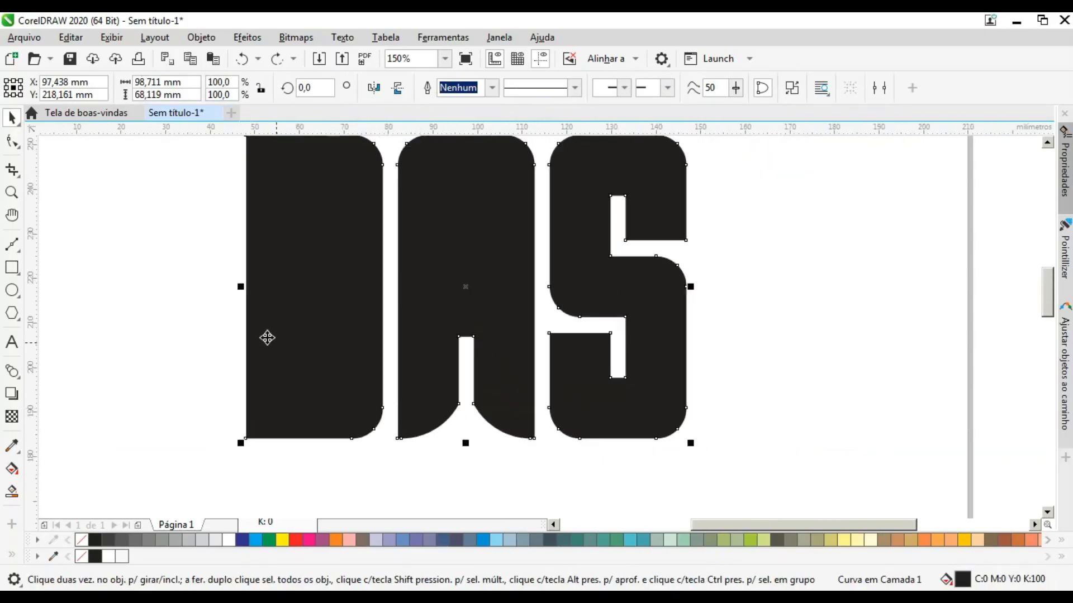
pyautogui.click(189, 273)
pyautogui.scroll(-1, 413, 346)
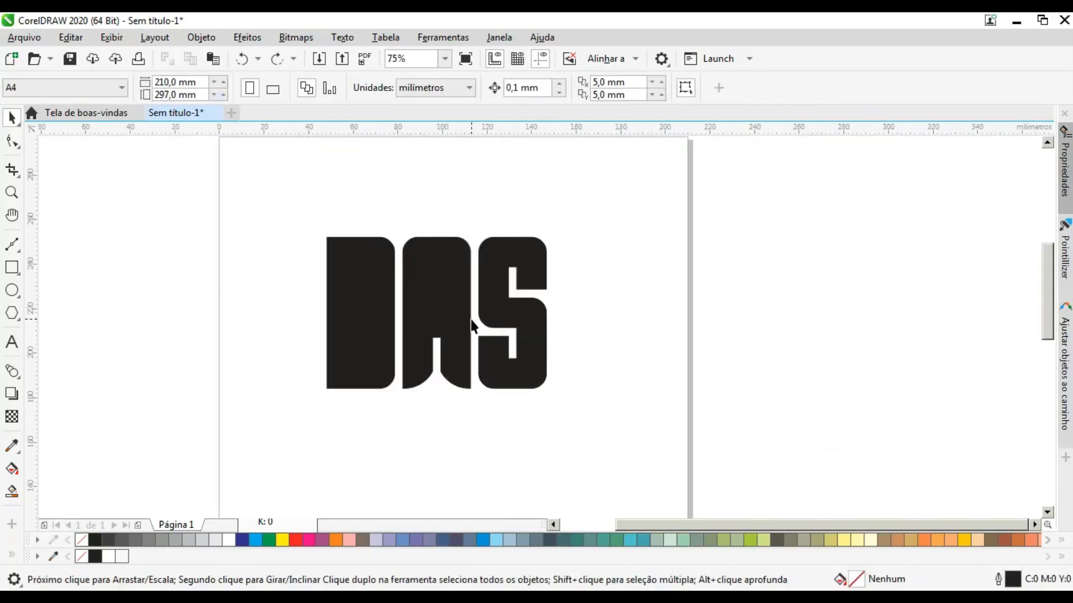
# - Draw a trial circle about 10.5 mm in diameter over the S's lower slot and delete it
pyautogui.scroll(1, 506, 358)
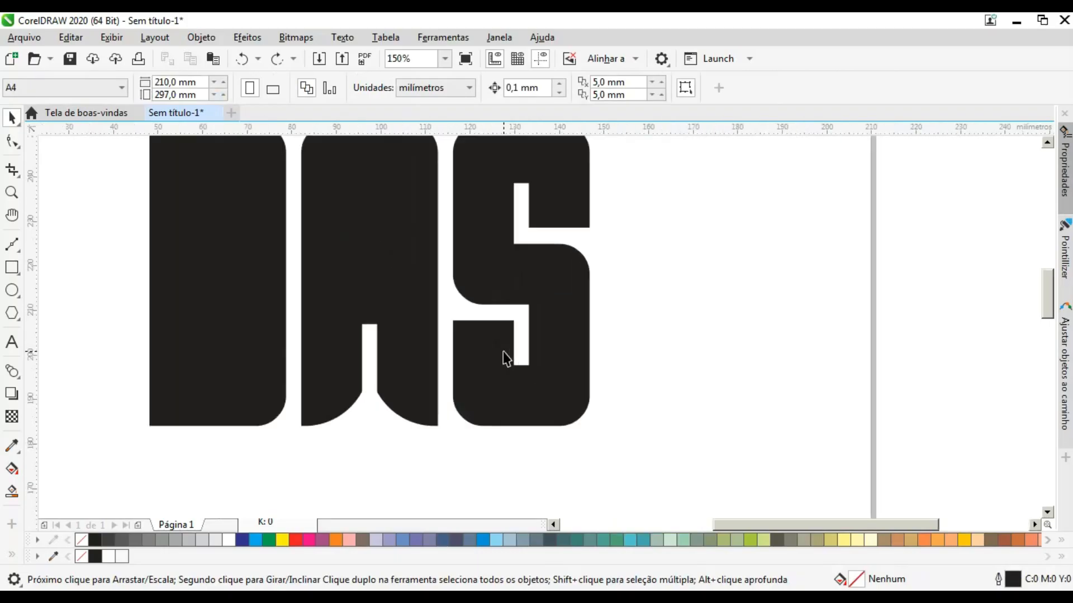
pyautogui.click(12, 291)
pyautogui.scroll(2, 530, 362)
pyautogui.moveTo(362, 293); pyautogui.dragTo(550, 474)
pyautogui.click(13, 118)
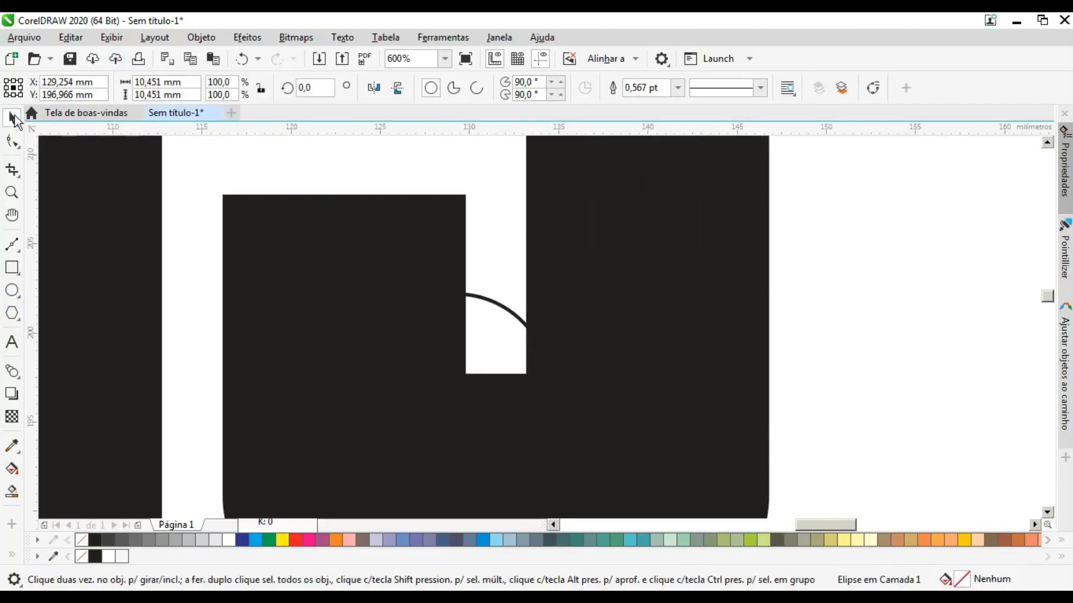
pyautogui.press('Delete')
pyautogui.scroll(-1, 368, 187)
# - Undo back to the deleted corner piece, copy it onto the S's lower part and delete the original at the A's leg
pyautogui.hotkey('ctrl', 'z')
pyautogui.hotkey('ctrl', 'z')
pyautogui.hotkey('ctrl', 'z')
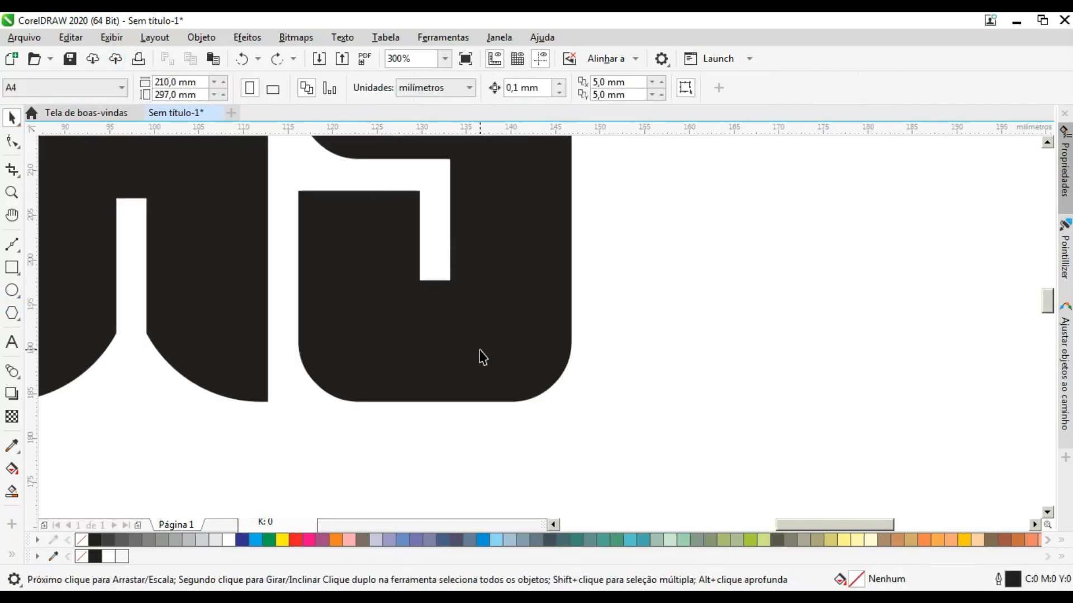
pyautogui.moveTo(391, 332); pyautogui.dragTo(399, 328)
pyautogui.click(179, 395)
pyautogui.press('Delete')
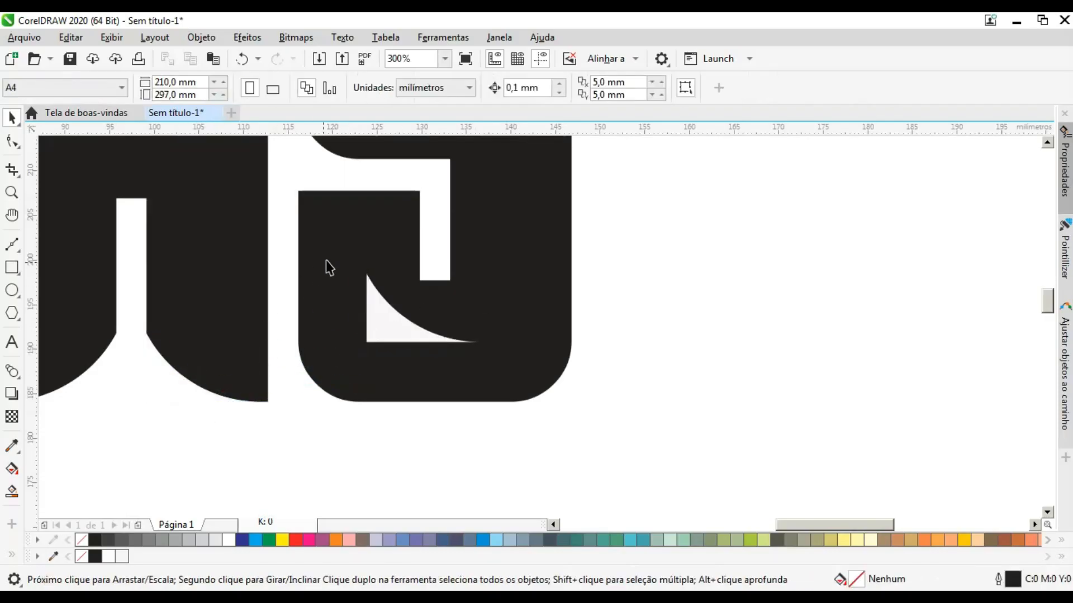
# - Flip the grey corner piece on the S vertically
pyautogui.scroll(1, 343, 237)
pyautogui.scroll(-1, 436, 396)
pyautogui.click(437, 398)
pyautogui.press('F10')
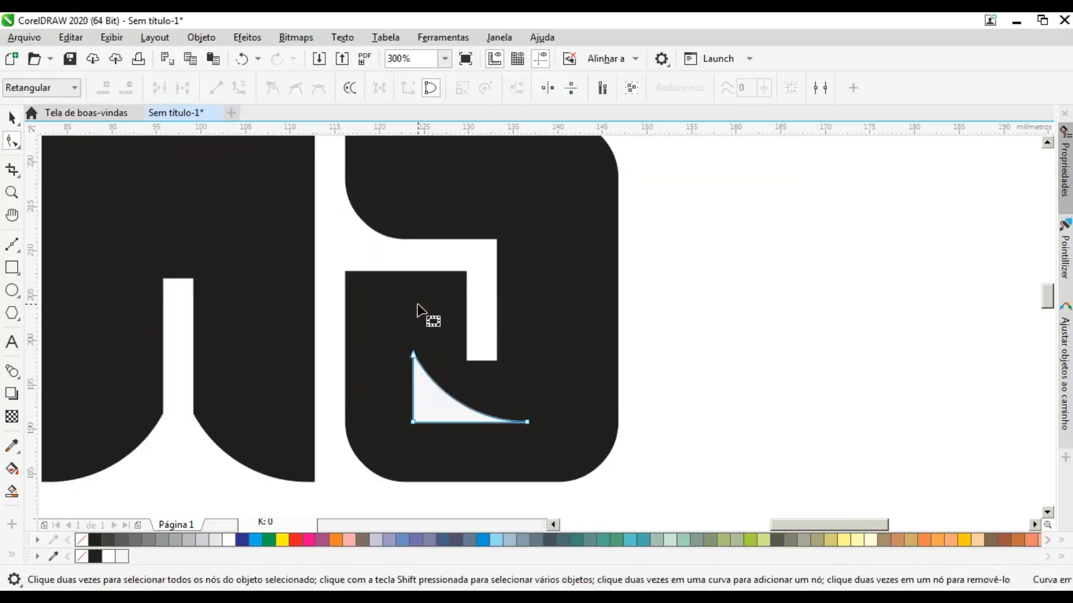
pyautogui.click(11, 117)
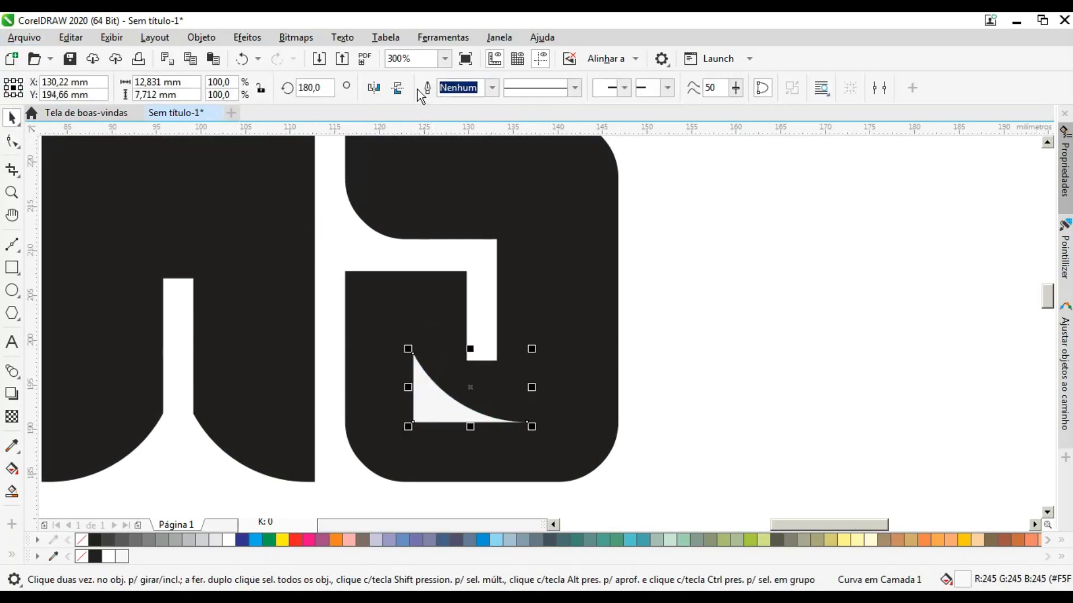
pyautogui.click(377, 90)
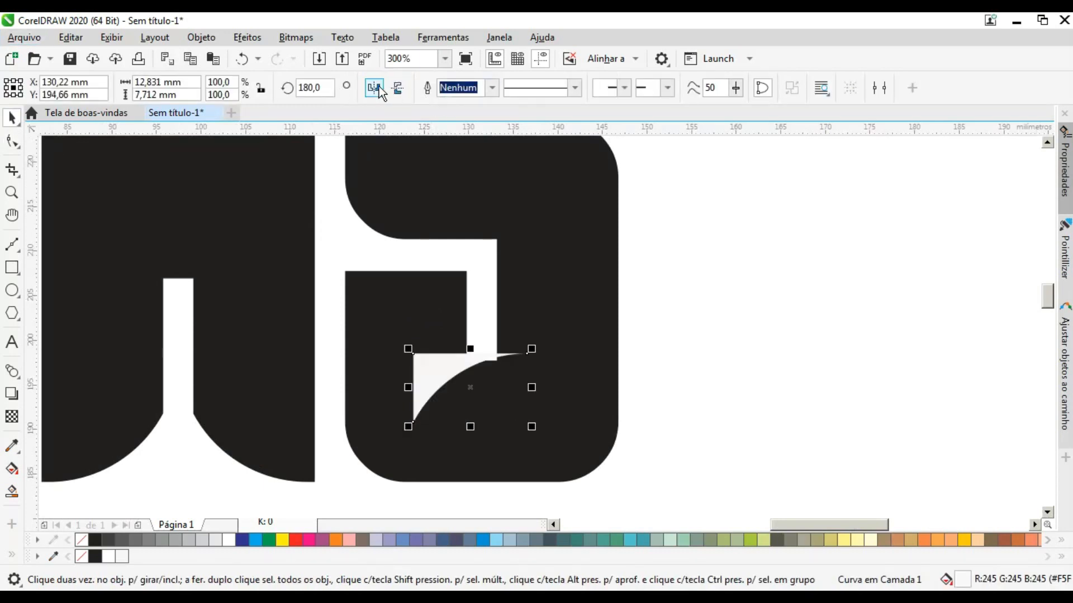
# - Move the flipped piece to the upper-left corner of the S's lower stroke and align it with the edges
pyautogui.moveTo(439, 374); pyautogui.dragTo(279, 300)
pyautogui.scroll(4, 358, 278)
pyautogui.scroll(-5, 323, 274)
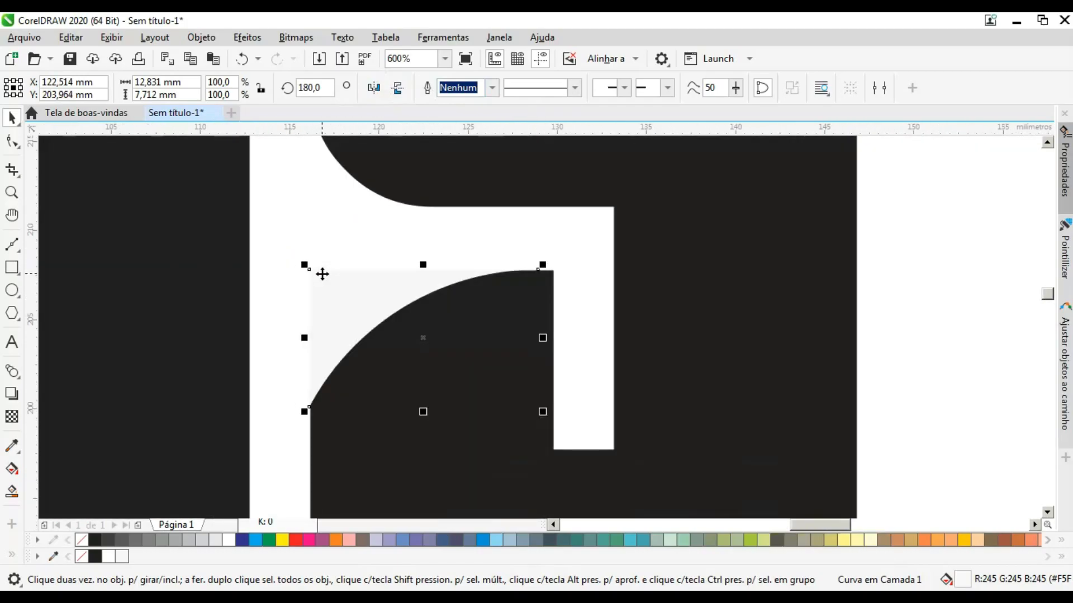
pyautogui.scroll(-3, 387, 271)
pyautogui.scroll(1, 410, 296)
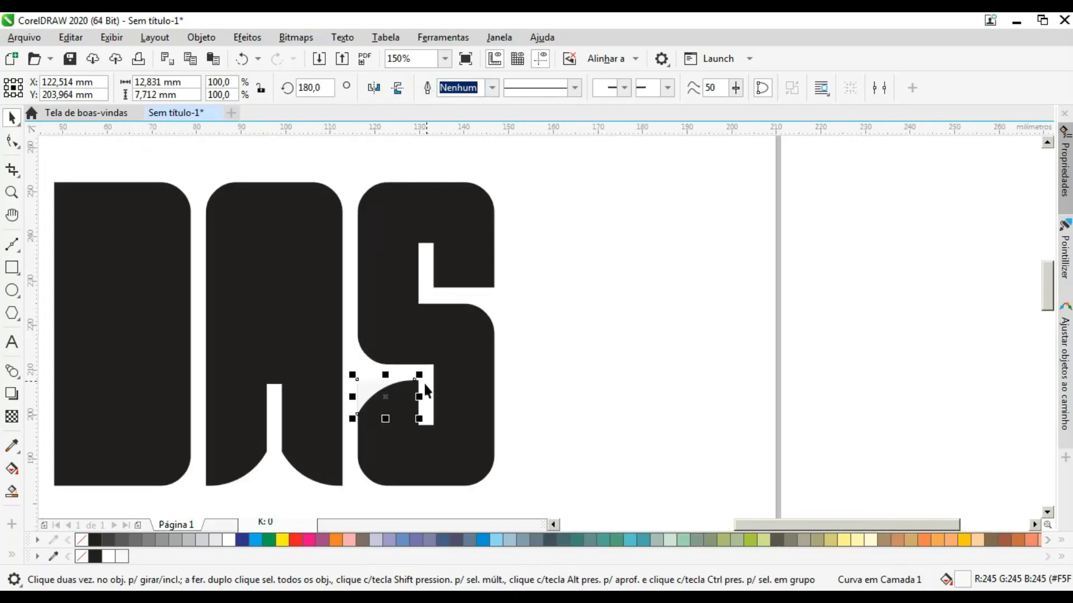
# - Copy the corner piece to the right of the S's upper arm and flip it both horizontally and vertically
pyautogui.moveTo(380, 387); pyautogui.dragTo(507, 286)
pyautogui.scroll(1, 495, 266)
pyautogui.click(373, 90)
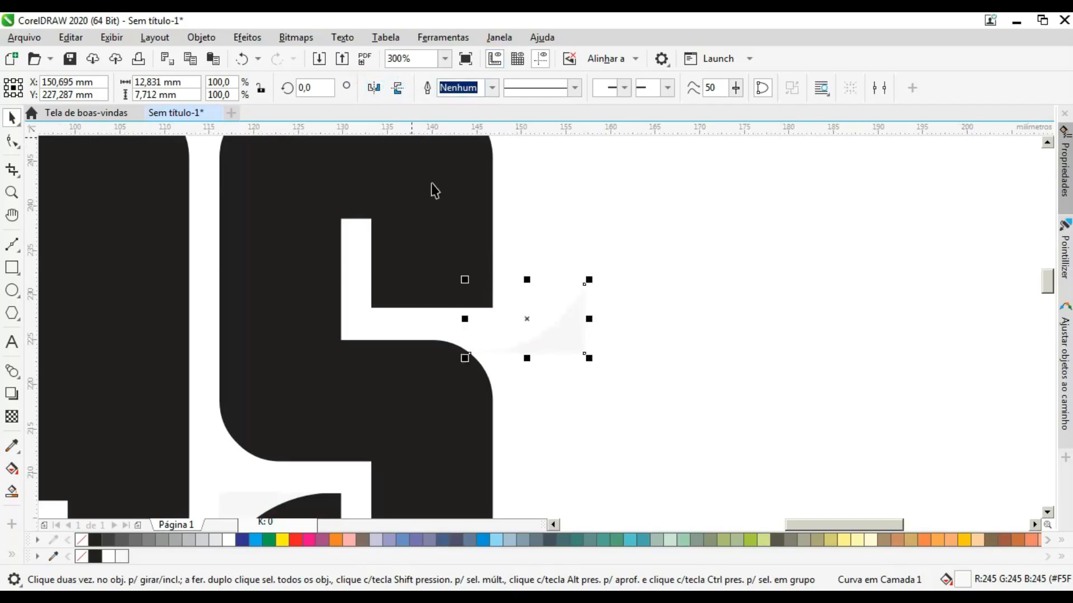
# - Move the flipped copy to the lower-right corner of the S's upper arm and align it flush with the edges
pyautogui.moveTo(567, 319); pyautogui.dragTo(385, 299)
pyautogui.scroll(4, 494, 271)
pyautogui.scroll(-2, 479, 291)
pyautogui.scroll(2, 441, 357)
pyautogui.moveTo(535, 268); pyautogui.dragTo(427, 326)
pyautogui.scroll(-1, 509, 334)
pyautogui.scroll(-1, 328, 347)
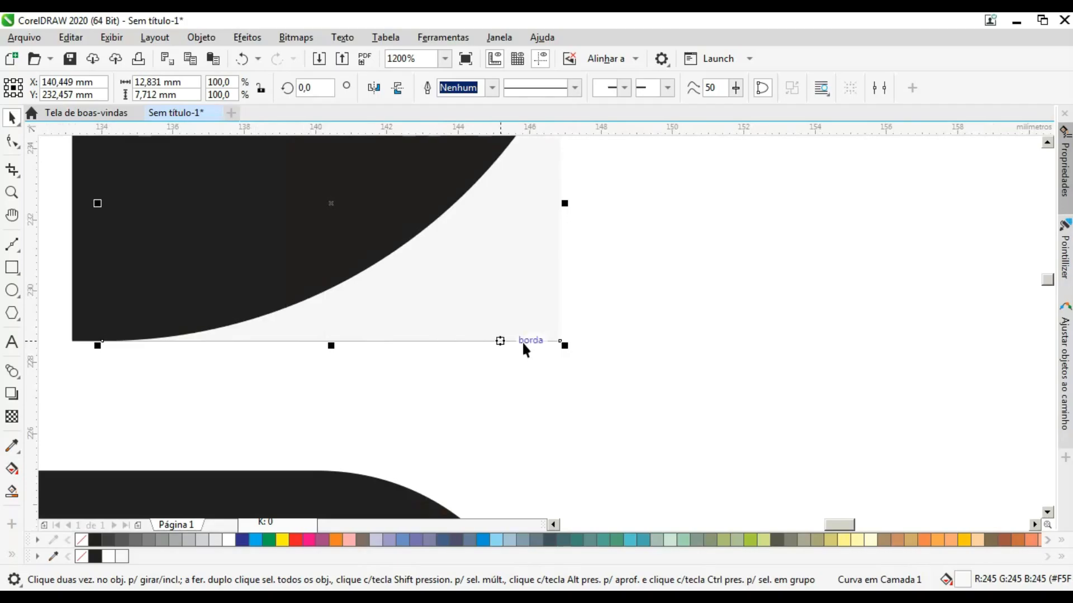
pyautogui.scroll(3, 531, 342)
pyautogui.scroll(2, 606, 301)
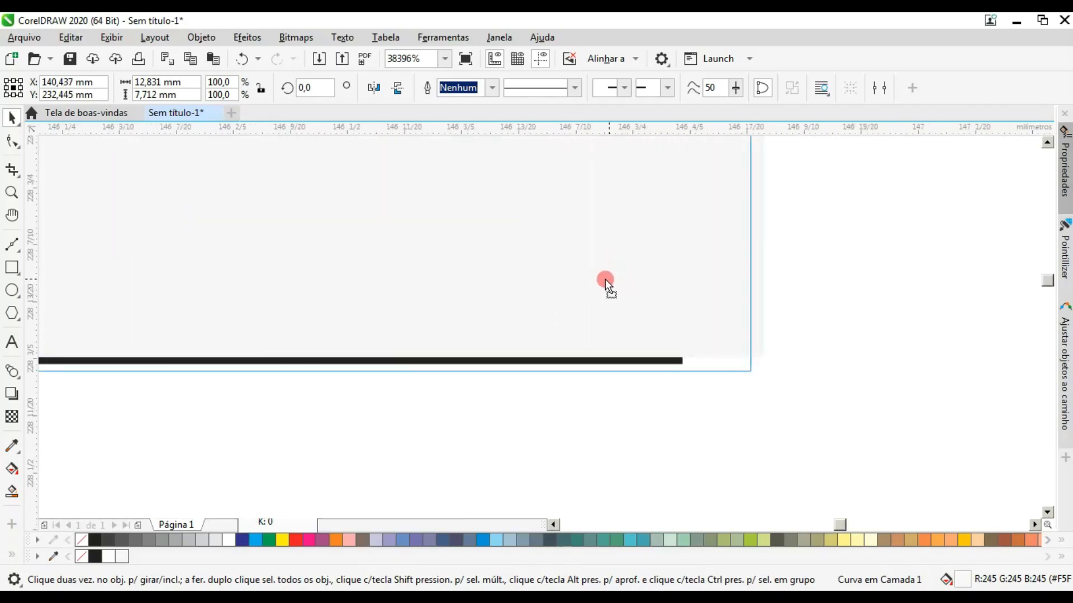
pyautogui.scroll(-7, 581, 291)
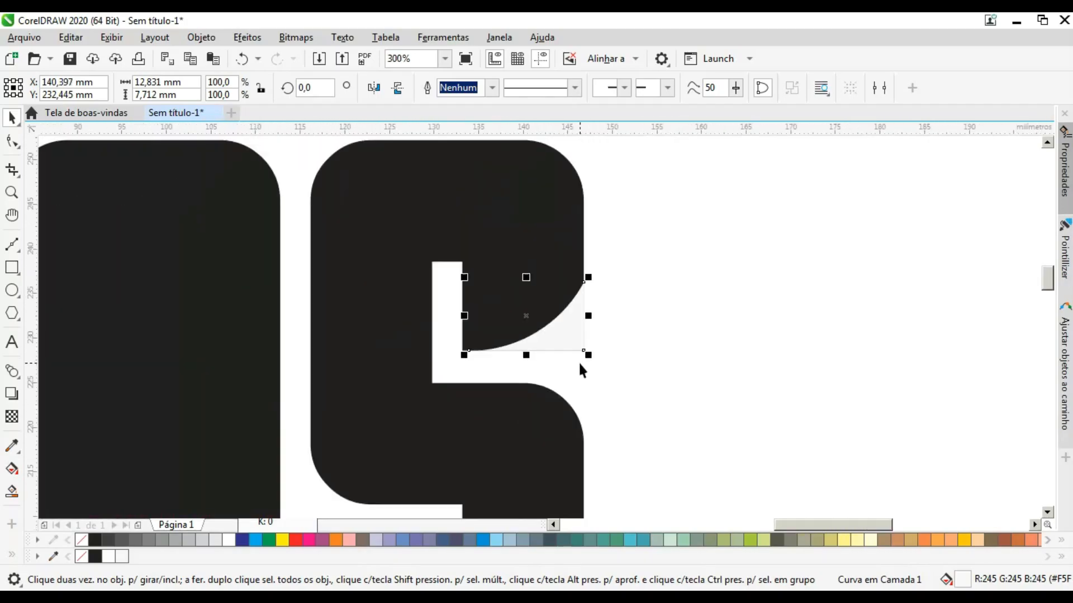
# - Trim the lower-right corner of the S's upper arm with the grey corner piece and delete the piece
pyautogui.click(662, 326)
pyautogui.scroll(-1, 574, 282)
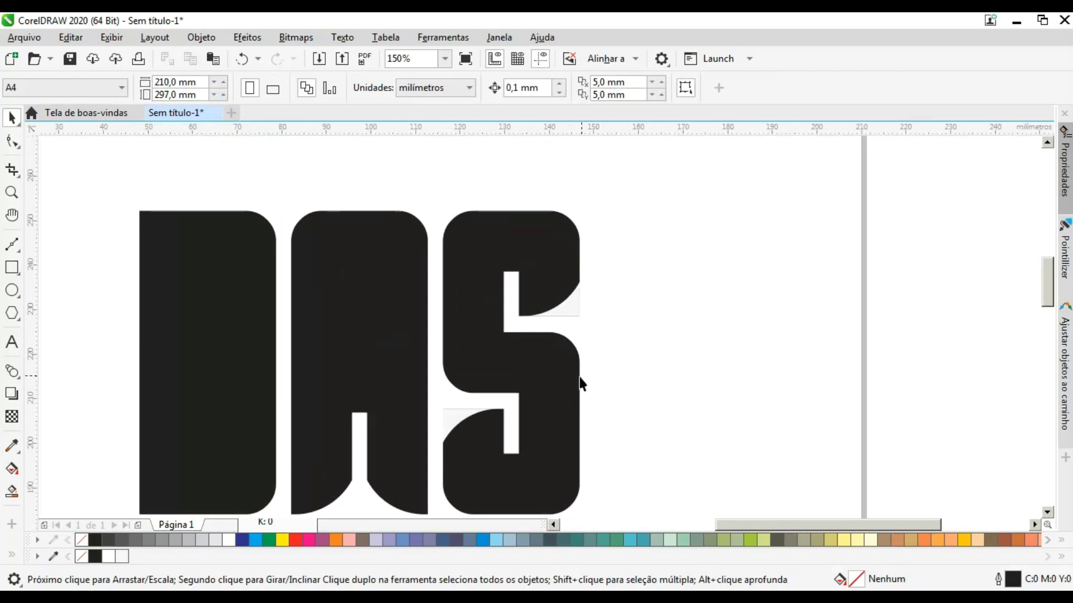
pyautogui.click(576, 316)
pyautogui.keyDown('shift'); pyautogui.click(544, 228); pyautogui.keyUp('shift')
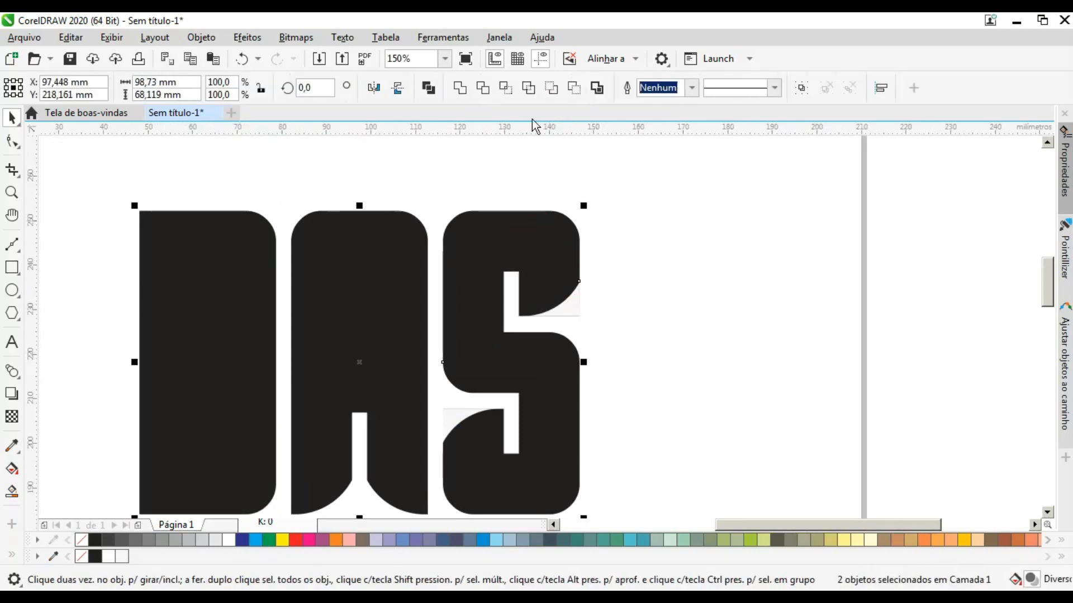
pyautogui.click(484, 89)
pyautogui.click(716, 211)
pyautogui.click(578, 307)
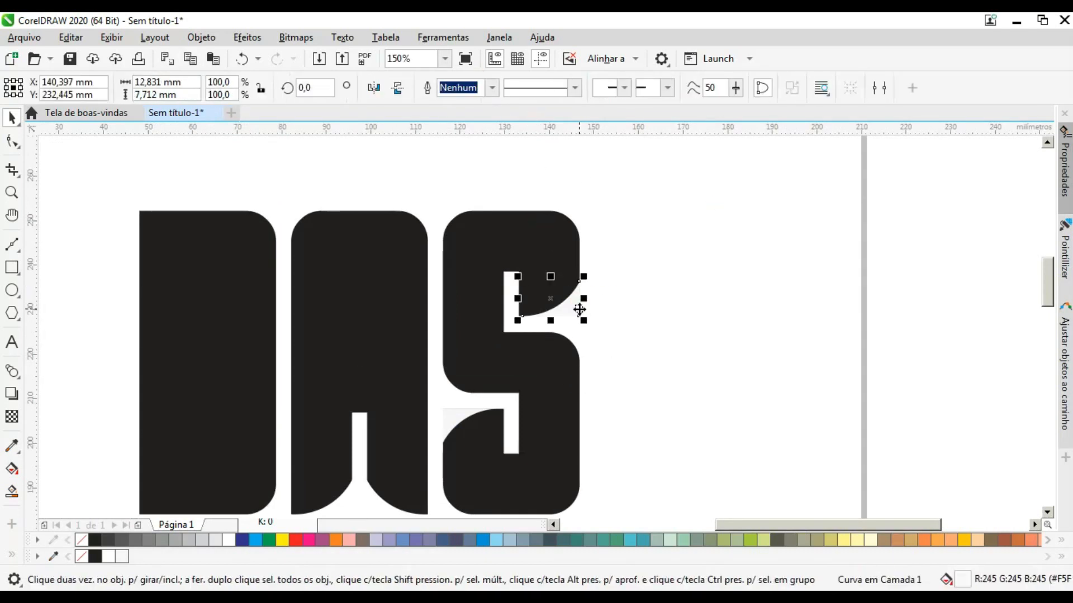
pyautogui.press('Delete')
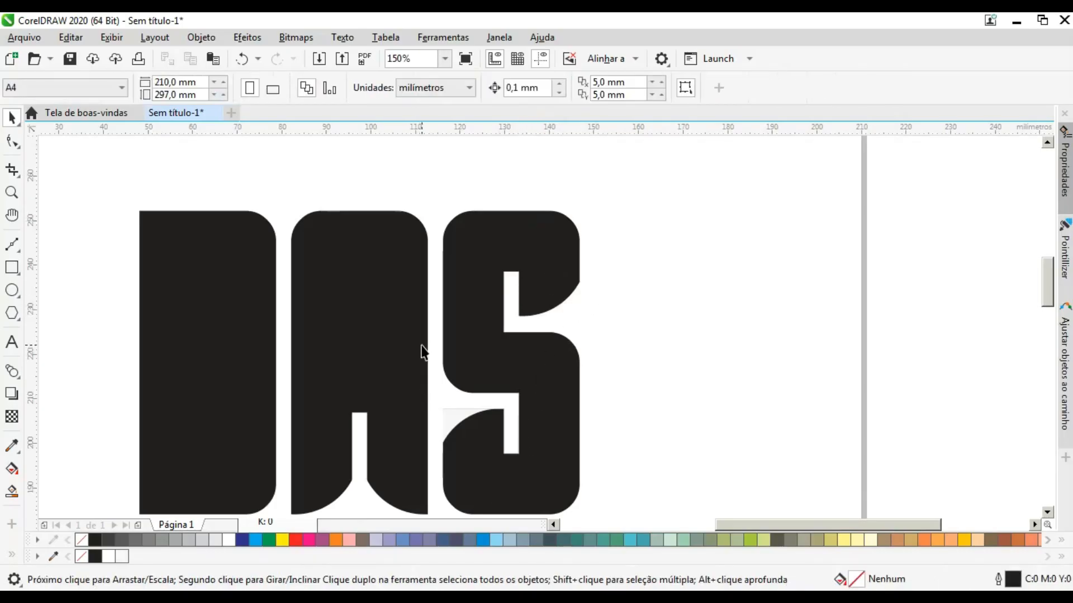
# - Trim the upper-left corner of the S's lower stroke with the remaining grey corner piece and delete the piece
pyautogui.click(455, 432)
pyautogui.keyDown('shift'); pyautogui.click(534, 487); pyautogui.keyUp('shift')
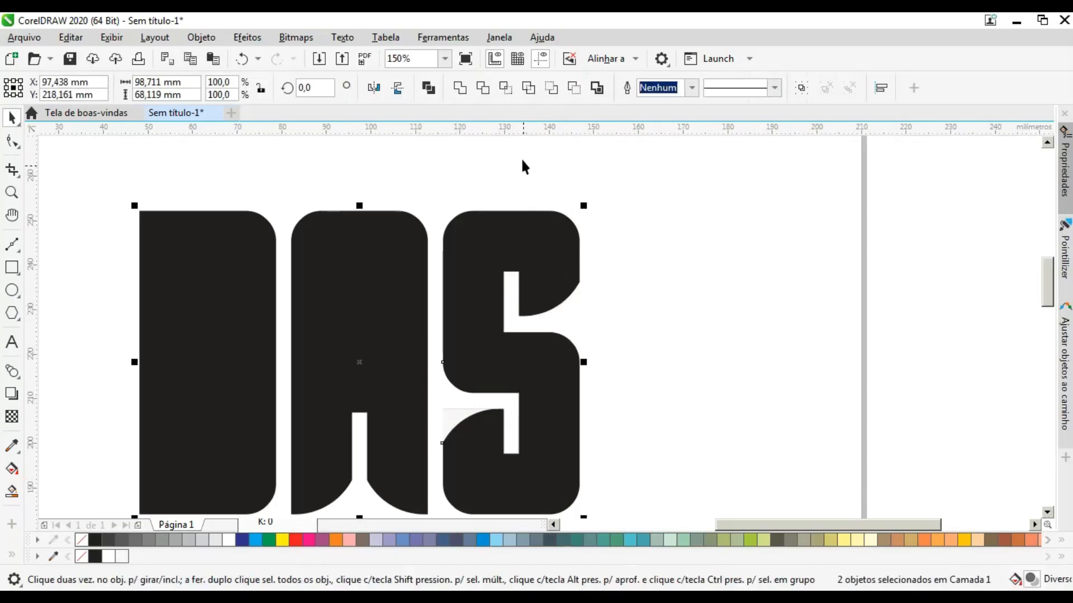
pyautogui.click(483, 87)
pyautogui.click(718, 263)
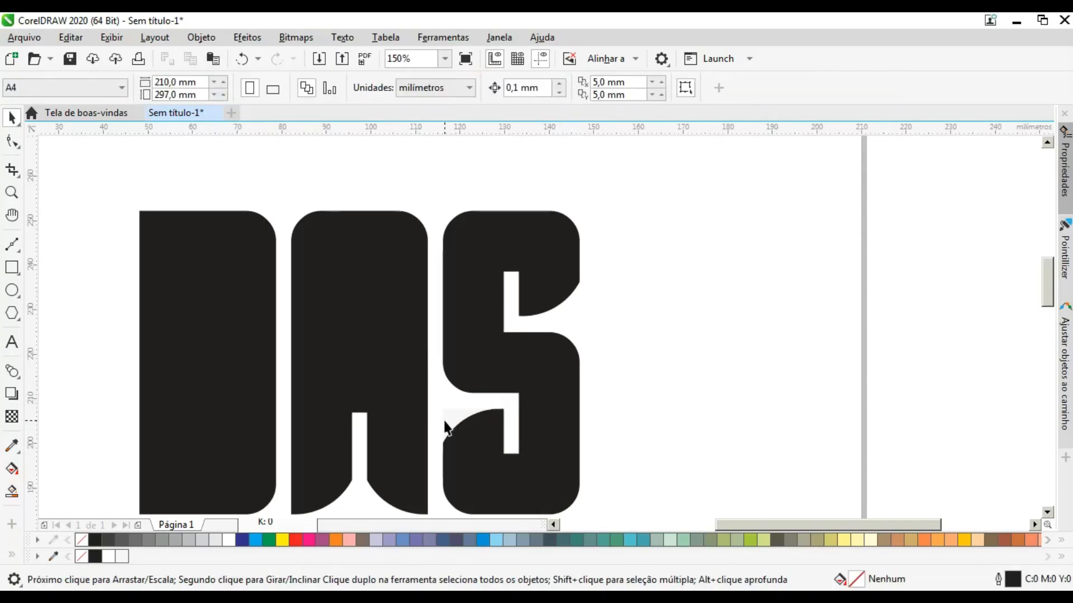
pyautogui.click(444, 422)
pyautogui.press('Delete')
pyautogui.scroll(-2, 463, 296)
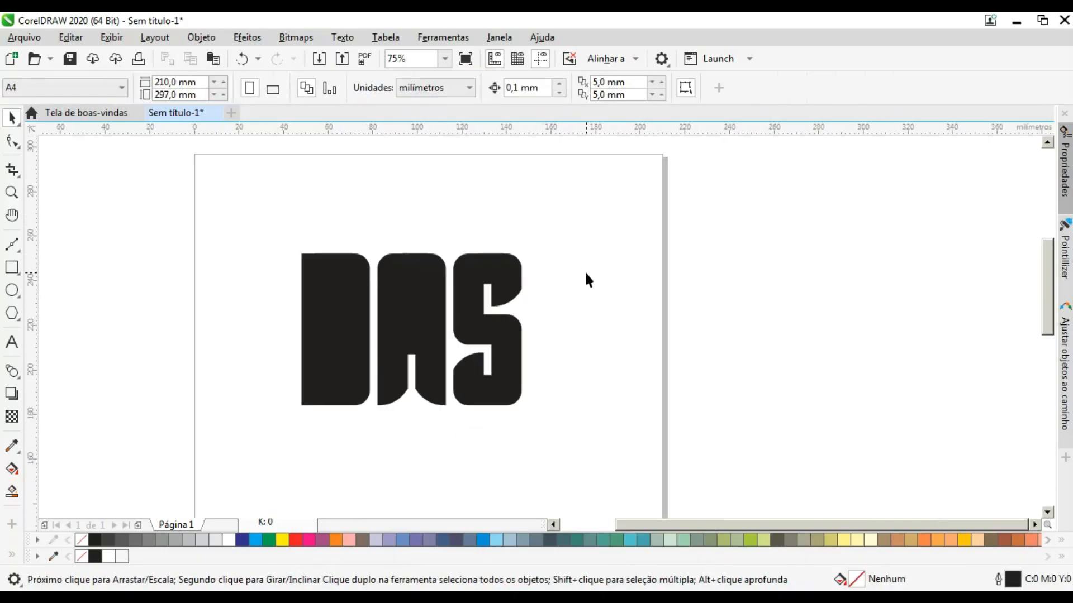
pyautogui.scroll(2, 416, 349)
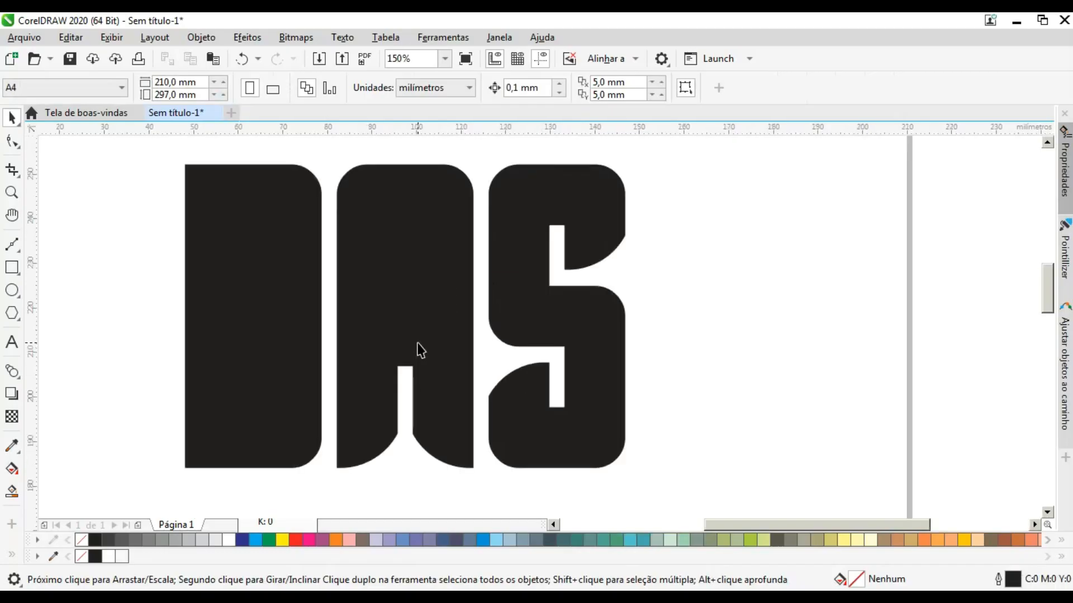
pyautogui.scroll(-2, 416, 344)
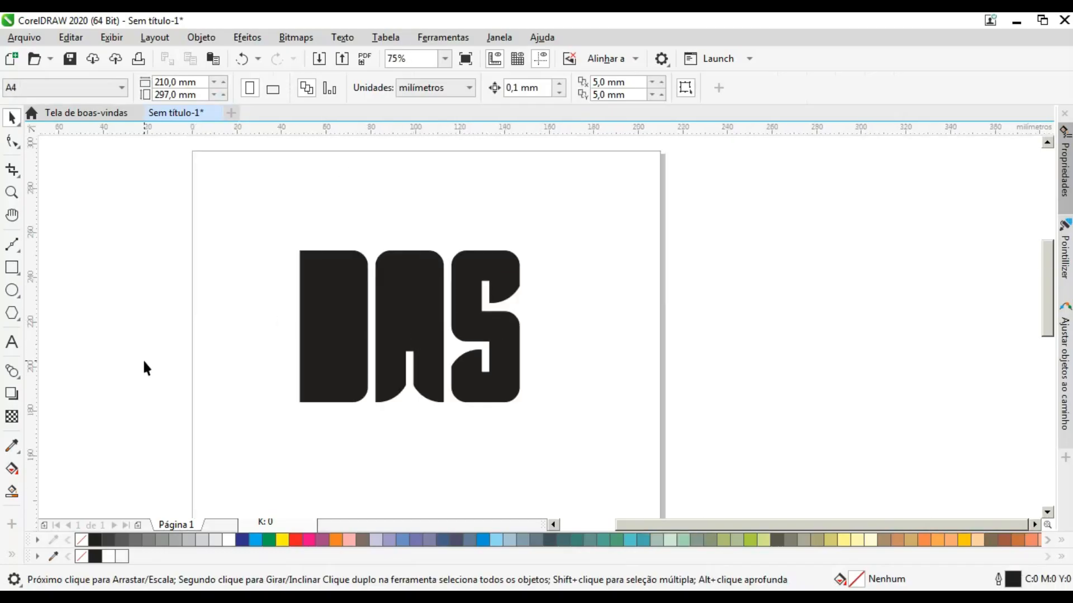
# - Draw a square of about 19.4 mm on the D and give it a white fill with no outline
pyautogui.click(12, 267)
pyautogui.scroll(2, 318, 284)
pyautogui.moveTo(315, 279); pyautogui.dragTo(359, 369)
pyautogui.click(12, 118)
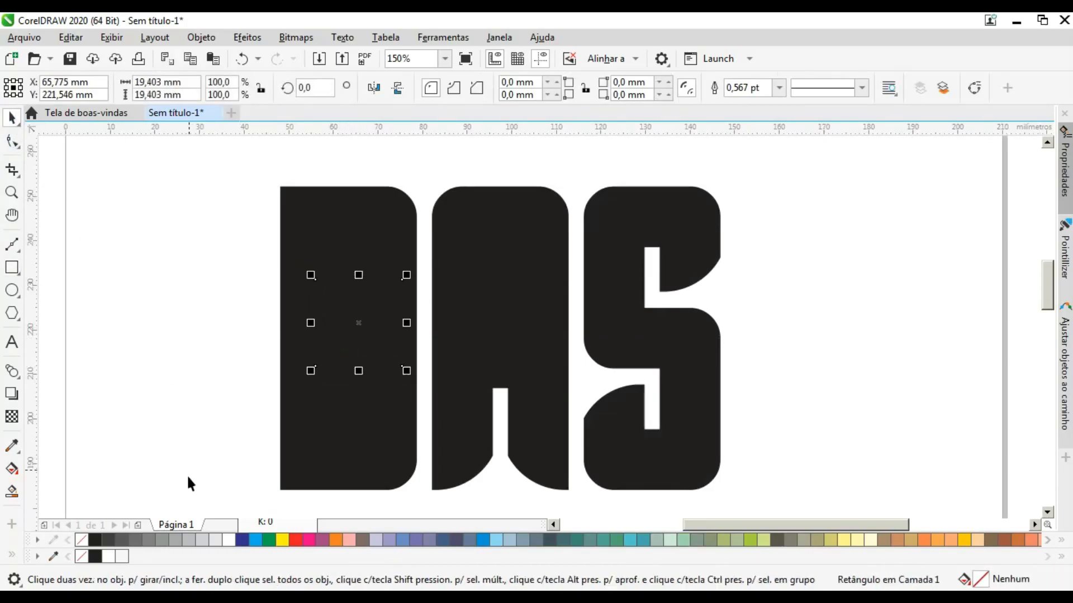
pyautogui.click(229, 540)
pyautogui.rightClick(85, 541)
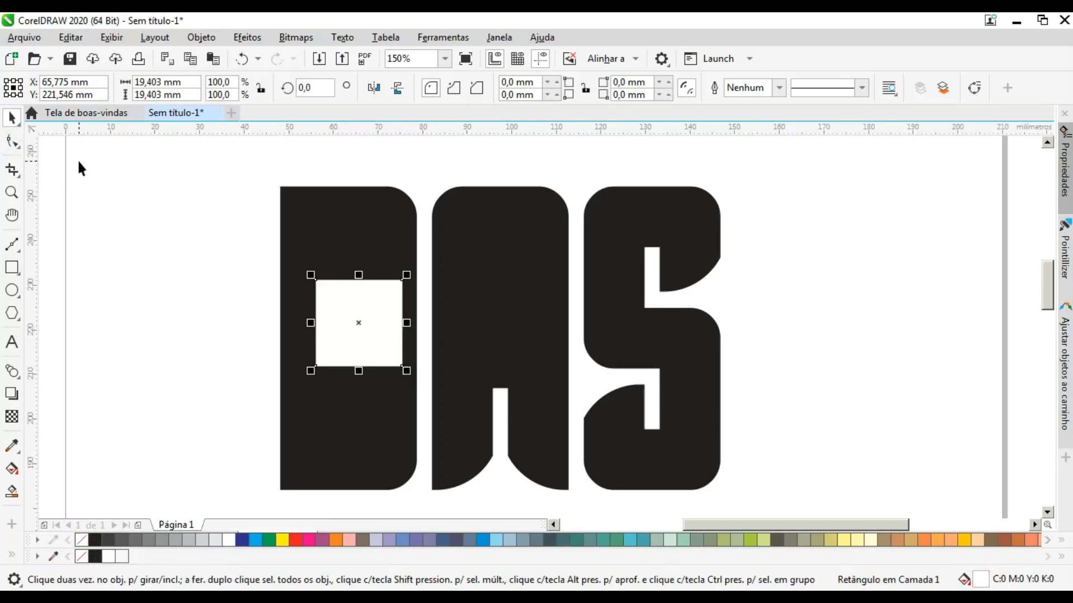
# - Scallop the white square's corners with a radius of about 9.7 mm to form a four-pointed star
pyautogui.click(454, 88)
pyautogui.click(12, 142)
pyautogui.scroll(2, 406, 288)
pyautogui.moveTo(406, 262); pyautogui.dragTo(304, 336)
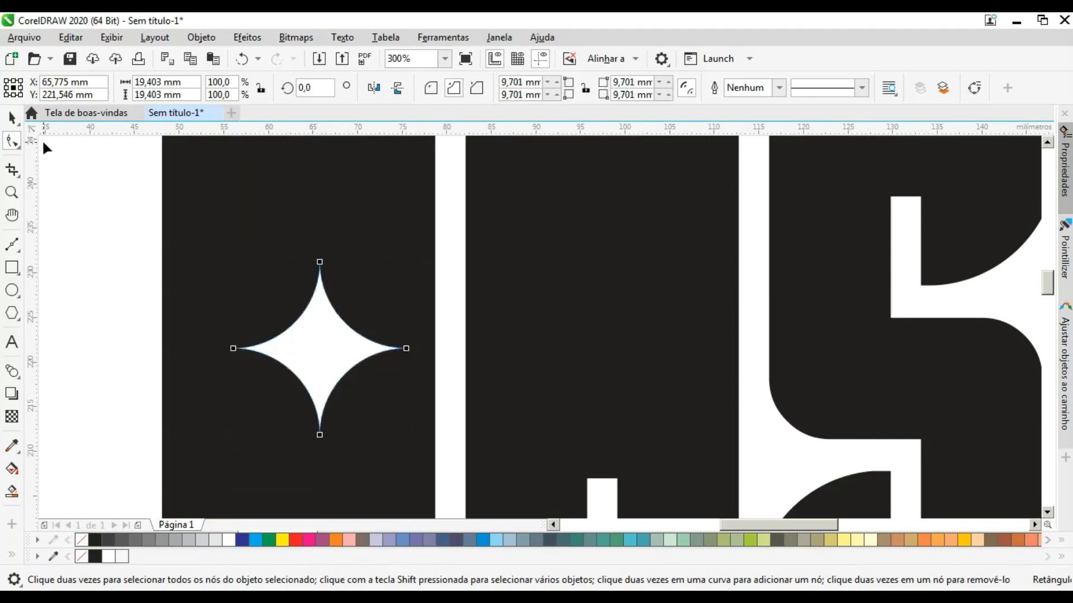
pyautogui.click(11, 117)
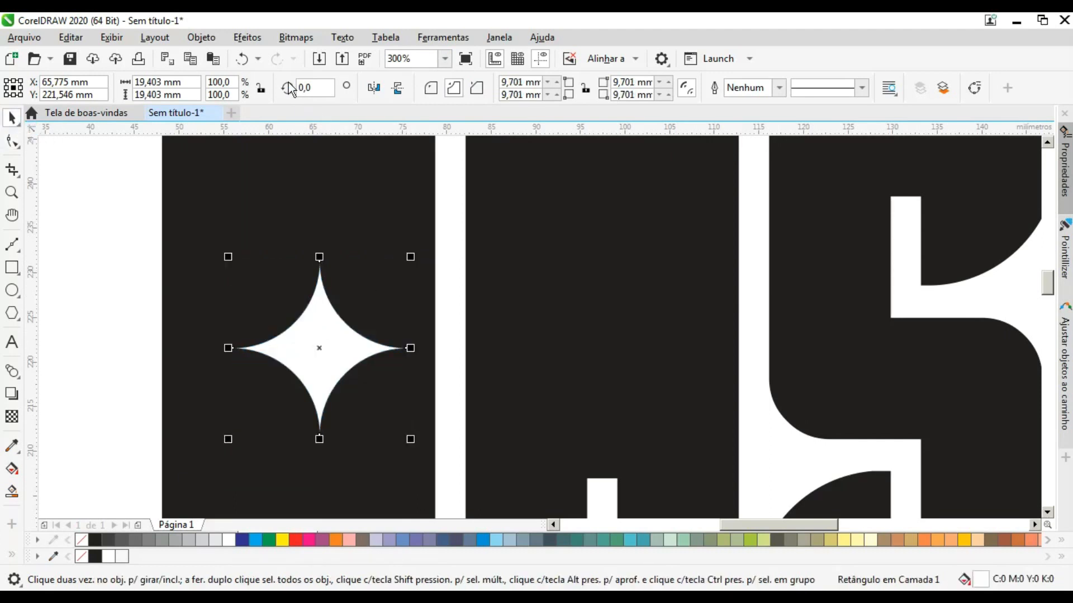
# - Centre the white star on the D and place a copy of it on the A above its slot
pyautogui.scroll(-2, 330, 293)
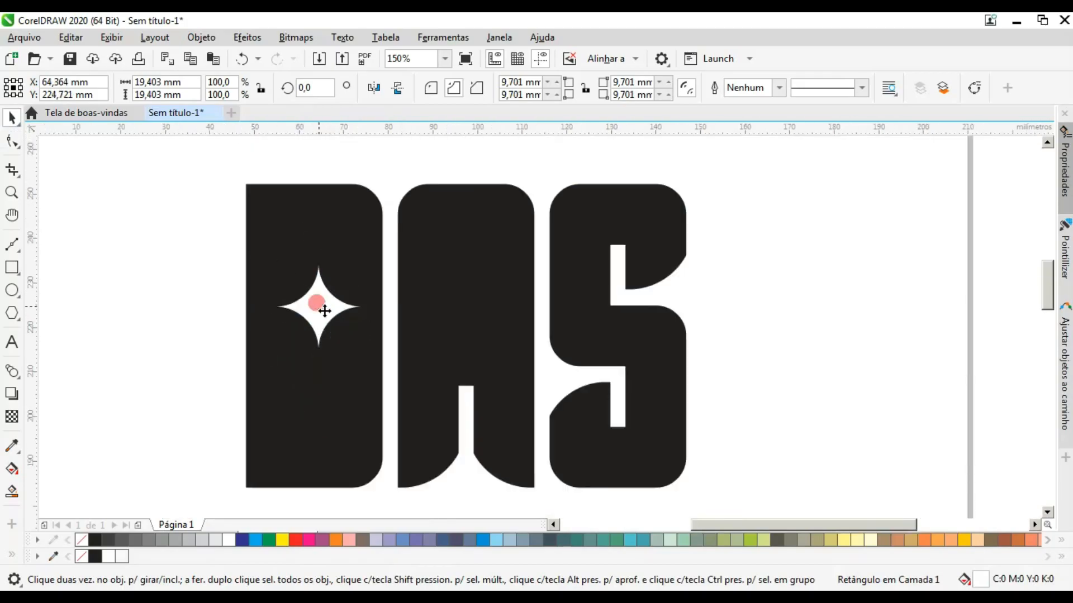
pyautogui.click(323, 385)
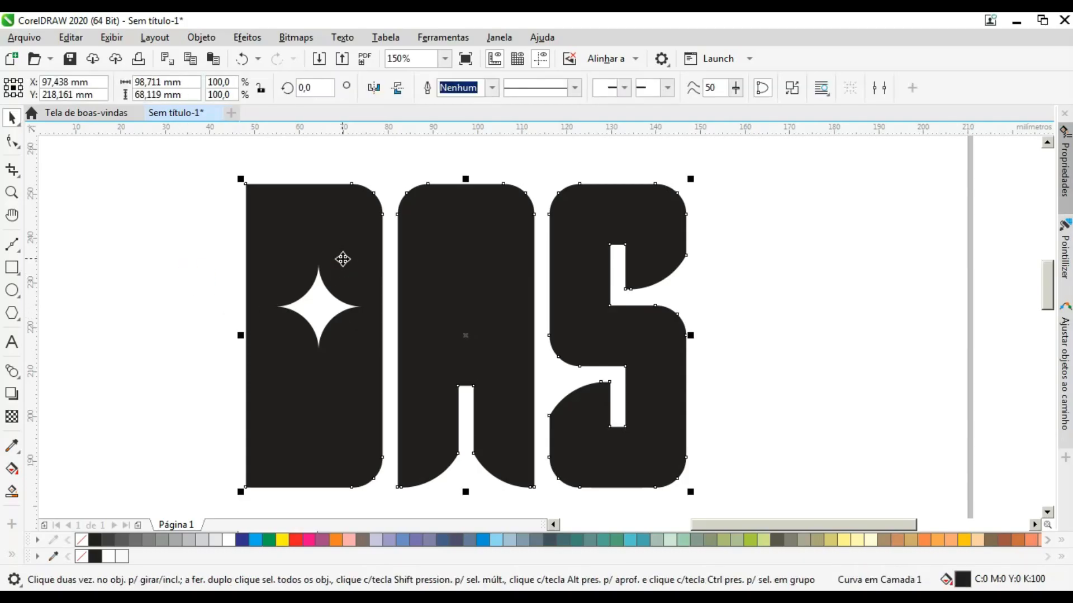
pyautogui.click(334, 306)
pyautogui.moveTo(319, 308); pyautogui.dragTo(573, 285)
pyautogui.rightClick(466, 297)
# - Place copies of the star at the ends of the S's upper and lower slots
pyautogui.click(420, 293)
pyautogui.scroll(4, 615, 253)
pyautogui.scroll(2, 568, 328)
pyautogui.scroll(-6, 561, 275)
pyautogui.moveTo(553, 250); pyautogui.dragTo(558, 437)
pyautogui.click(670, 360)
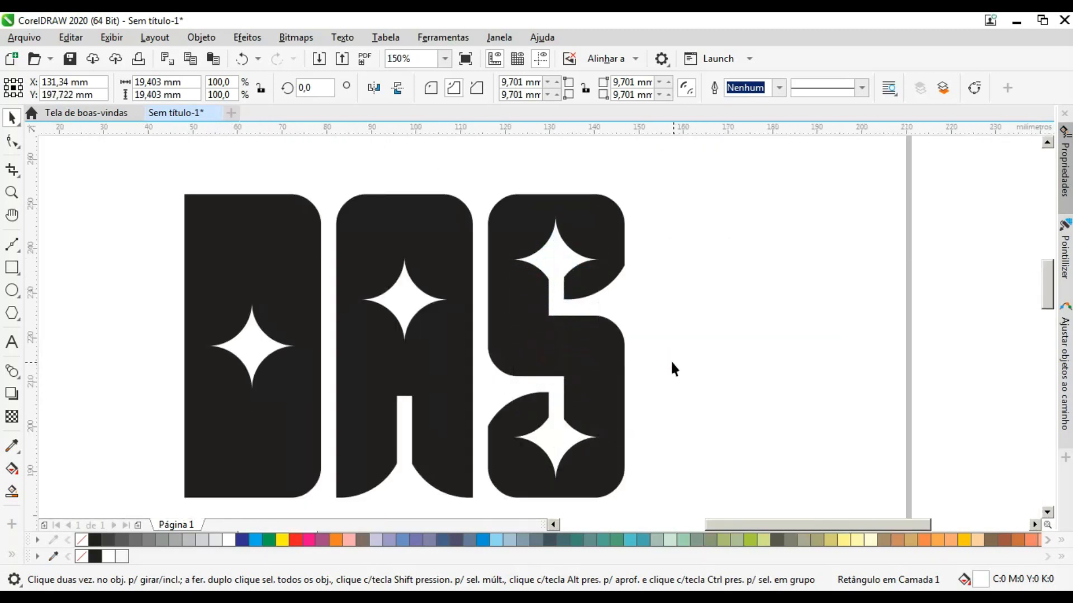
# - Trim the D with its white star to cut the star shape out of the lettering
pyautogui.scroll(1, 584, 315)
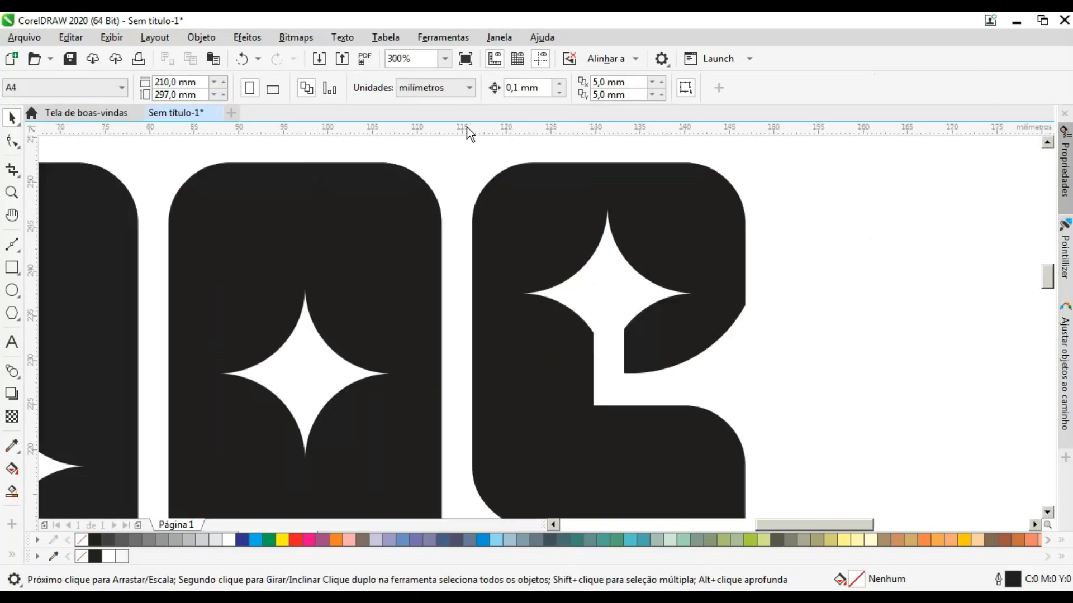
pyautogui.scroll(-1, 592, 346)
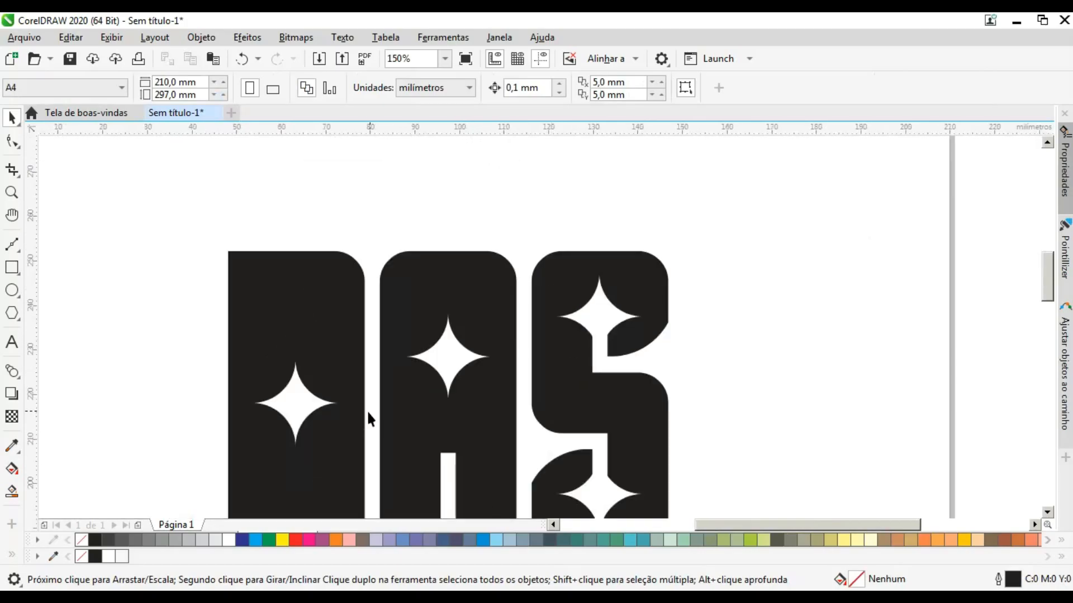
pyautogui.click(322, 413)
pyautogui.keyDown('shift'); pyautogui.click(343, 278); pyautogui.keyUp('shift')
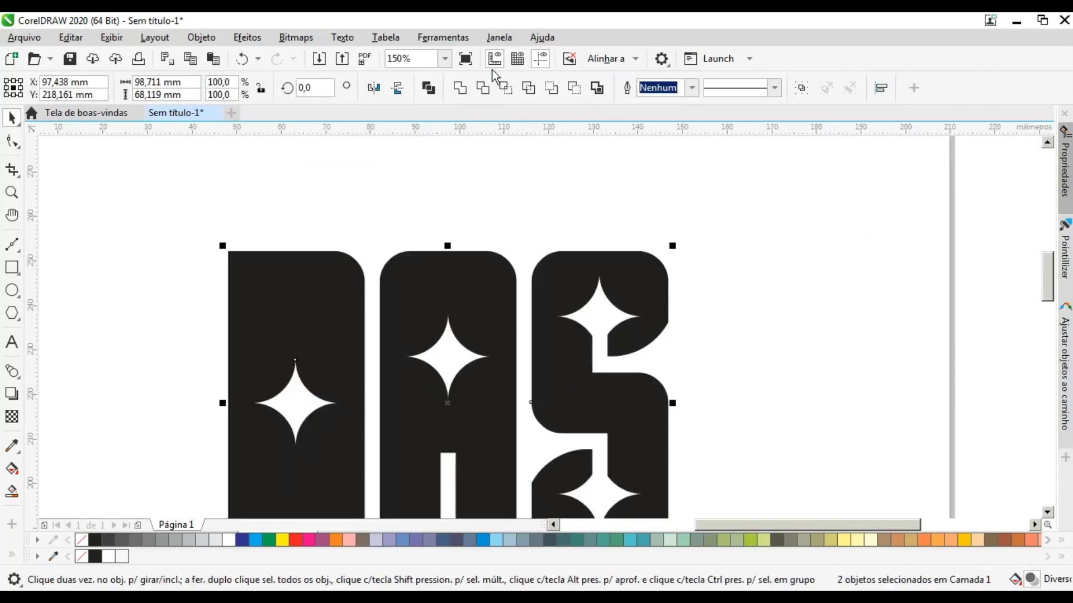
pyautogui.click(298, 417)
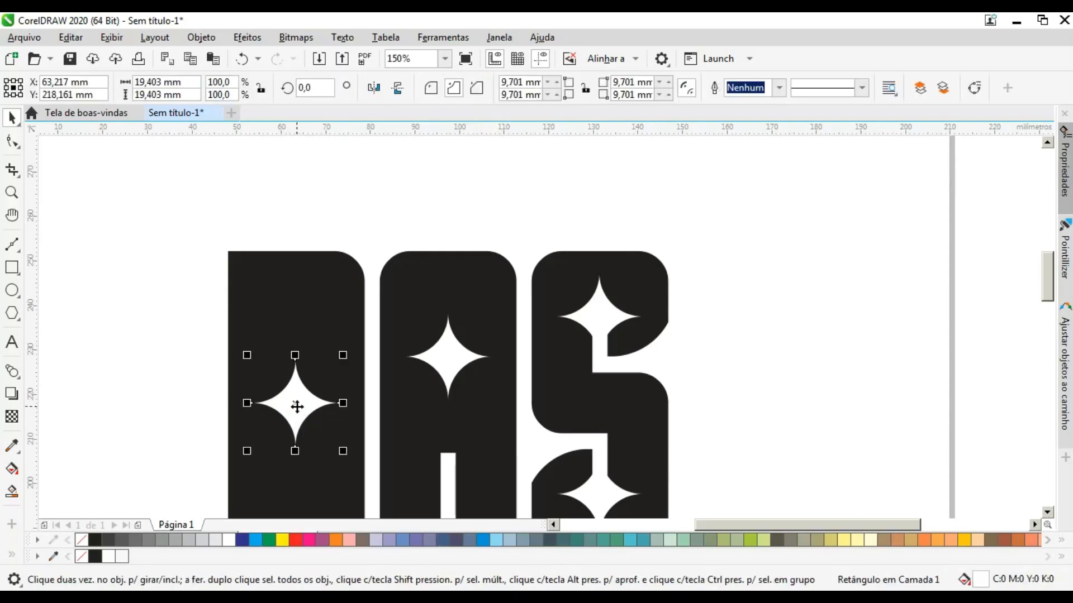
pyautogui.keyDown('shift'); pyautogui.click(330, 279); pyautogui.keyUp('shift')
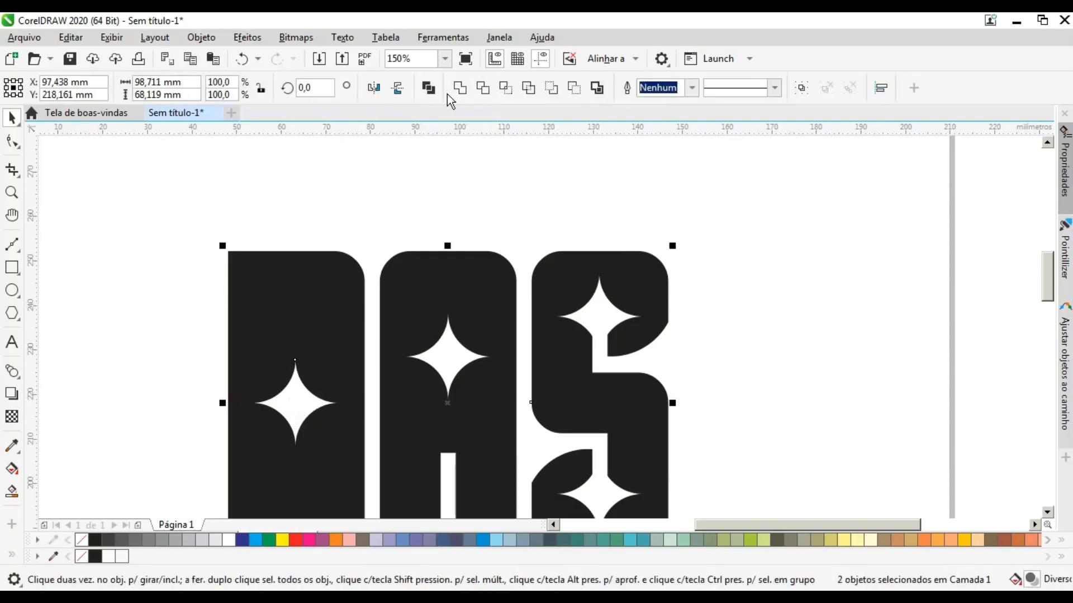
pyautogui.click(478, 89)
# - Trim the A with its white star to cut out the same shape above the slot
pyautogui.click(479, 198)
pyautogui.click(462, 352)
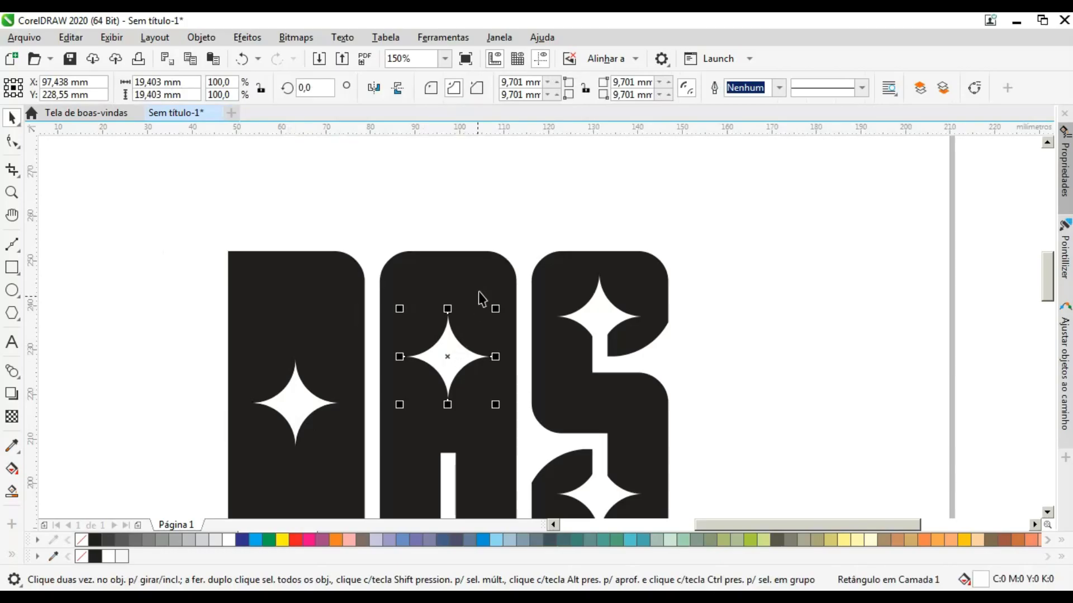
pyautogui.keyDown('shift'); pyautogui.click(483, 266); pyautogui.keyUp('shift')
pyautogui.click(481, 89)
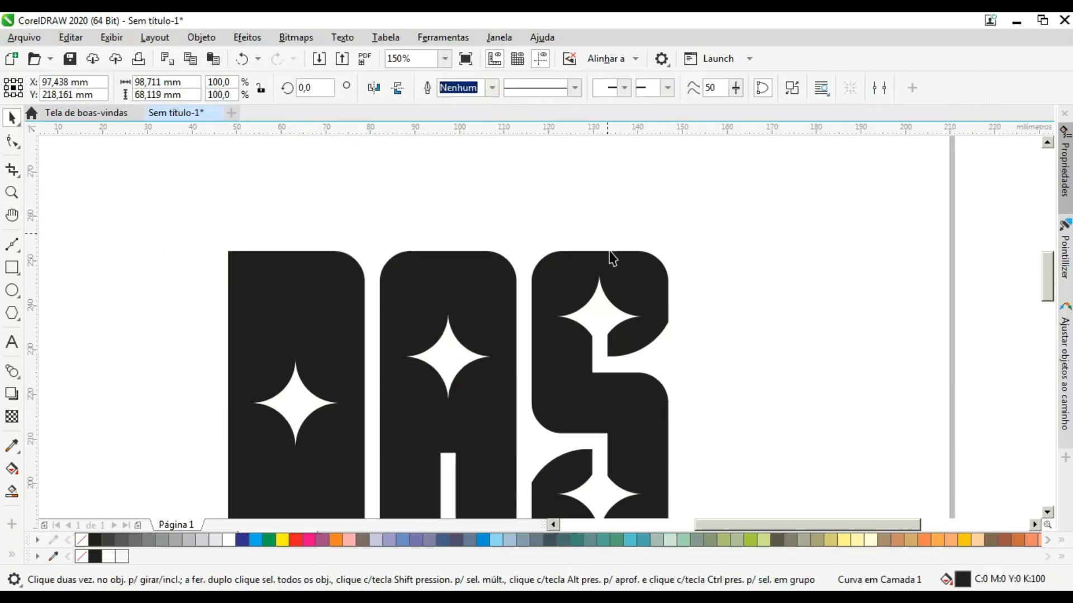
# - Trim the S with its upper and lower white stars to cut both shapes out of the lettering
pyautogui.click(605, 319)
pyautogui.keyDown('shift'); pyautogui.click(651, 254); pyautogui.keyUp('shift')
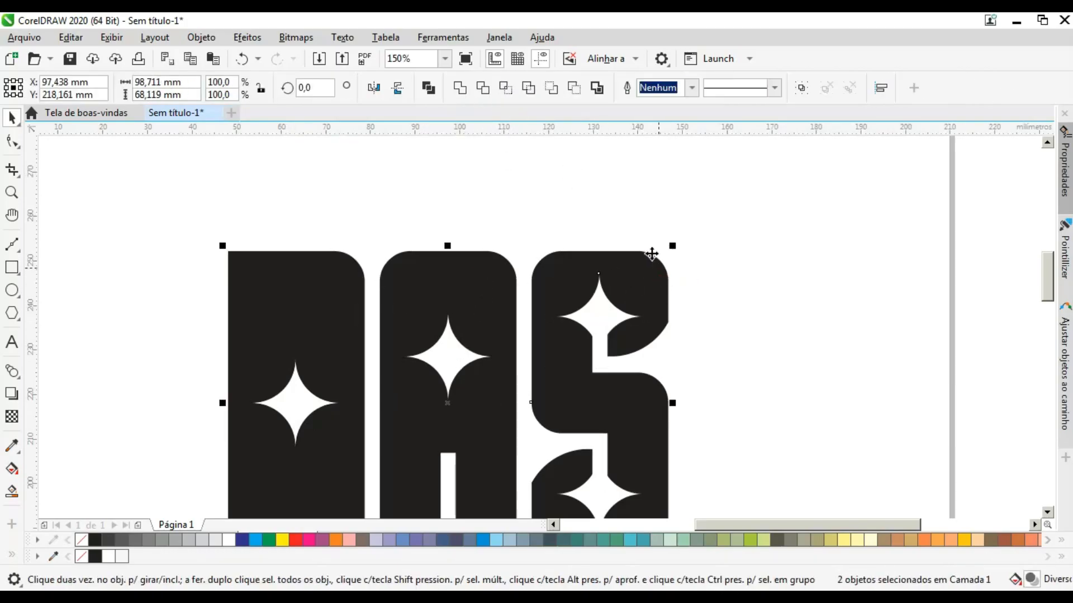
pyautogui.click(481, 89)
pyautogui.scroll(-1, 535, 199)
pyautogui.scroll(1, 576, 347)
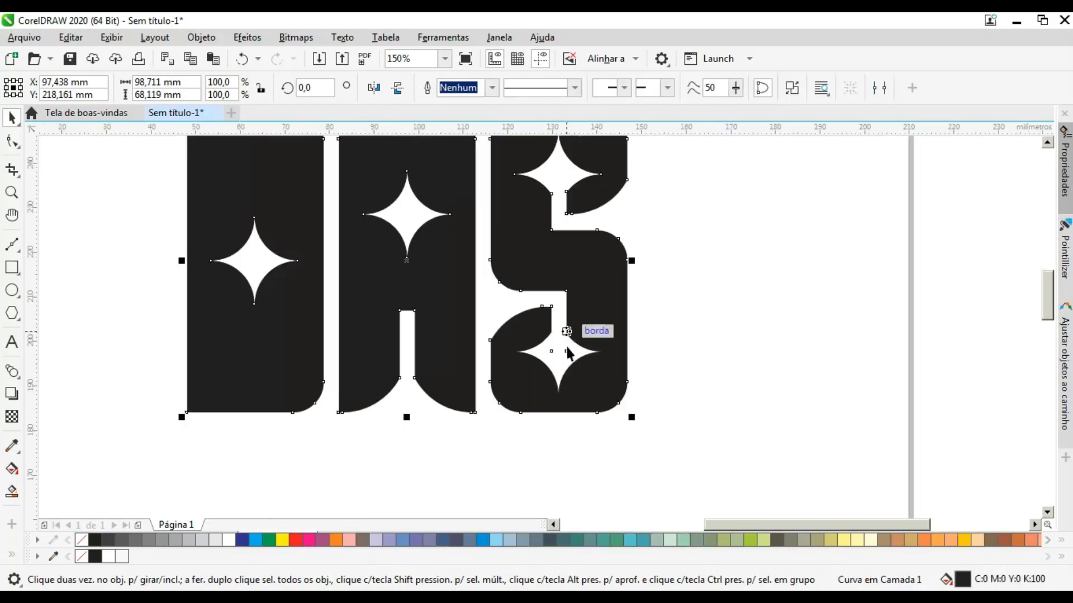
pyautogui.click(583, 366)
pyautogui.keyDown('shift'); pyautogui.click(620, 251); pyautogui.keyUp('shift')
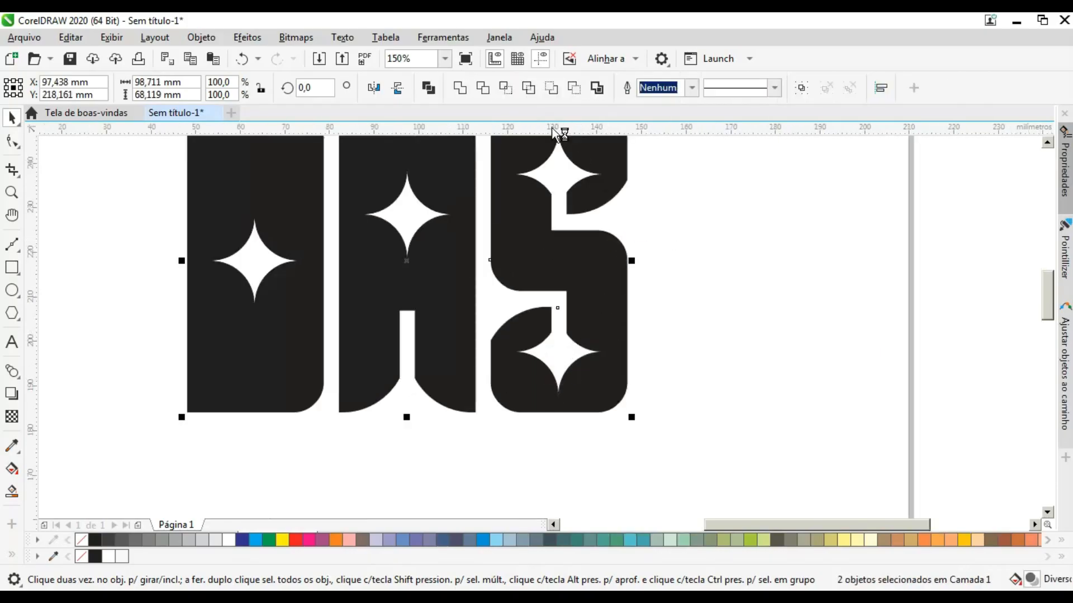
pyautogui.click(482, 88)
# - Delete the leftover white star shapes and shift the lettering slightly to the left on the page
pyautogui.scroll(-1, 585, 381)
pyautogui.click(347, 230)
pyautogui.moveTo(314, 190); pyautogui.dragTo(523, 343)
pyautogui.click(634, 265)
pyautogui.moveTo(674, 203); pyautogui.dragTo(538, 402)
pyautogui.press('Delete')
pyautogui.moveTo(605, 260)
pyautogui.mouseDown()
pyautogui.moveTo(568, 244)
pyautogui.moveTo(586, 263)
pyautogui.mouseUp()
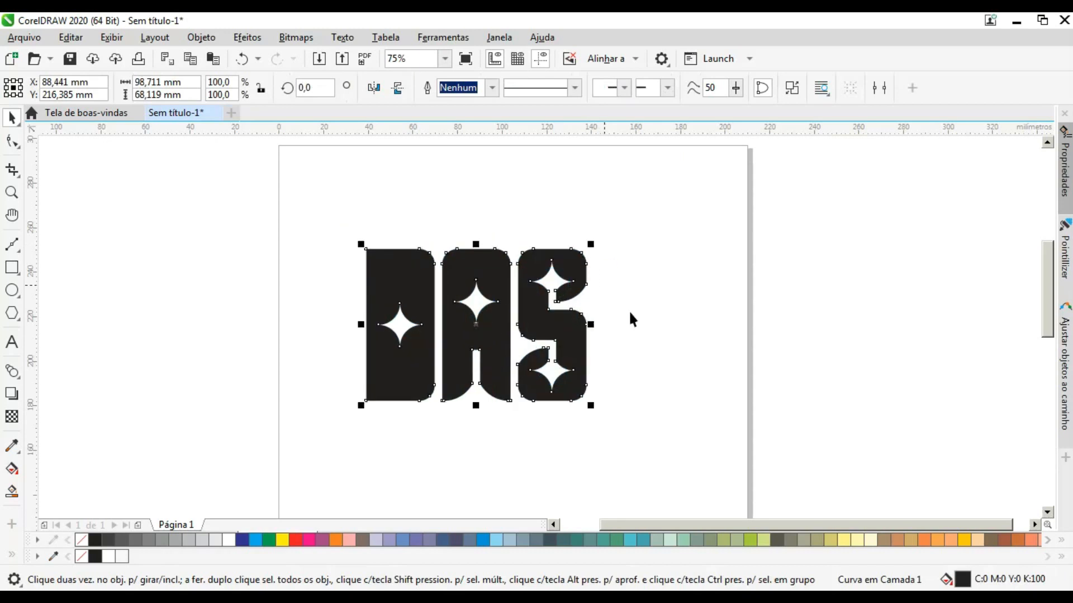
# - Fill the DAS lettering with amber yellow, C:0 M:20 Y:100 K:0
pyautogui.click(964, 540)
pyautogui.scroll(2, 491, 284)
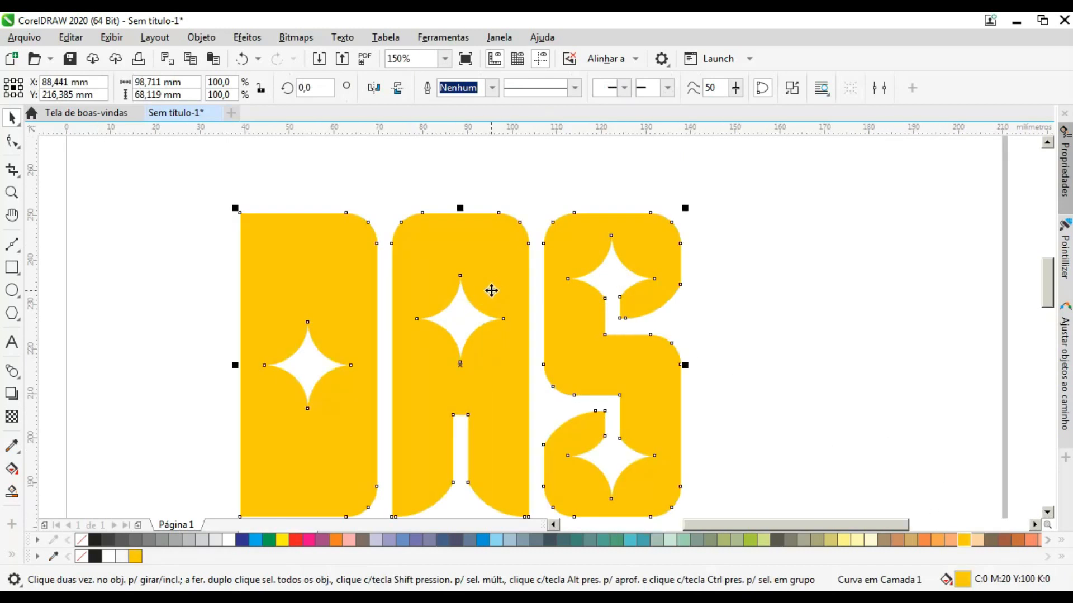
pyautogui.scroll(-2, 491, 291)
pyautogui.click(648, 288)
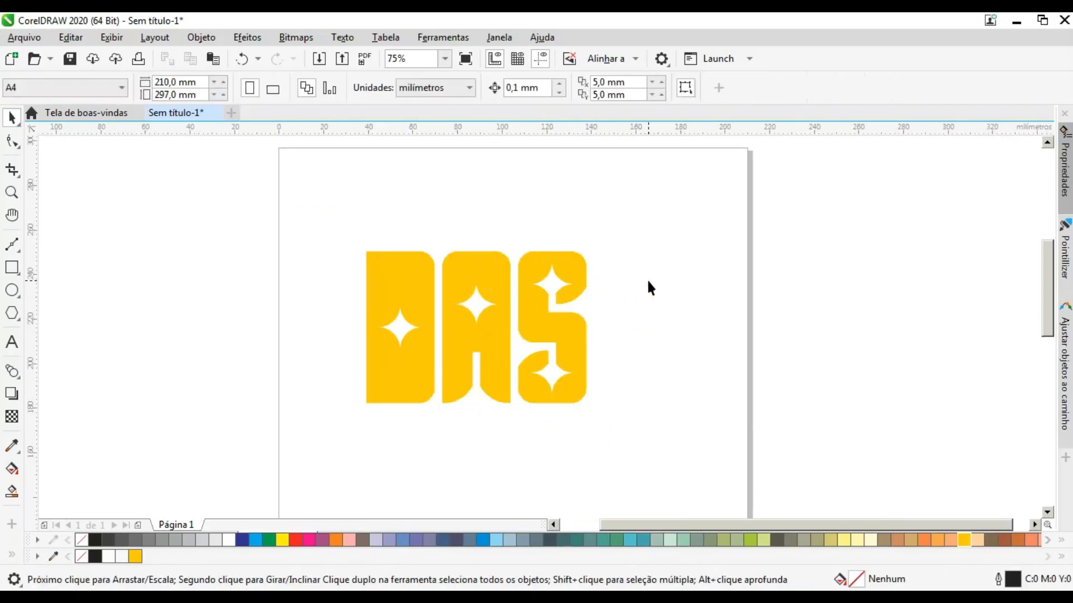
# - Apply a vertical gradient fill to the lettering, from amber yellow at the top to dark red below the letters
pyautogui.click(499, 276)
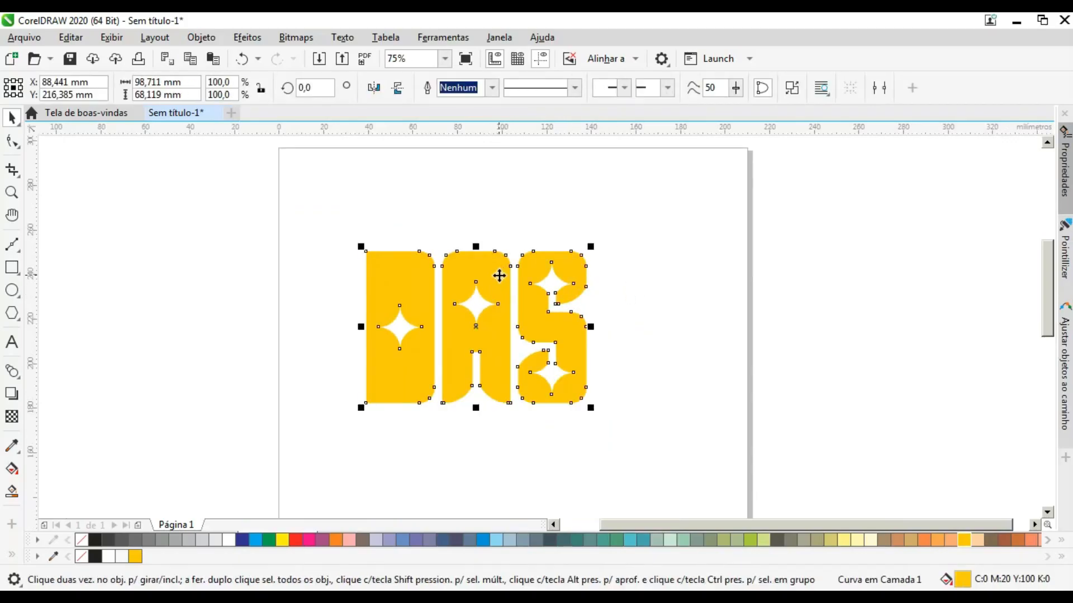
pyautogui.click(16, 472)
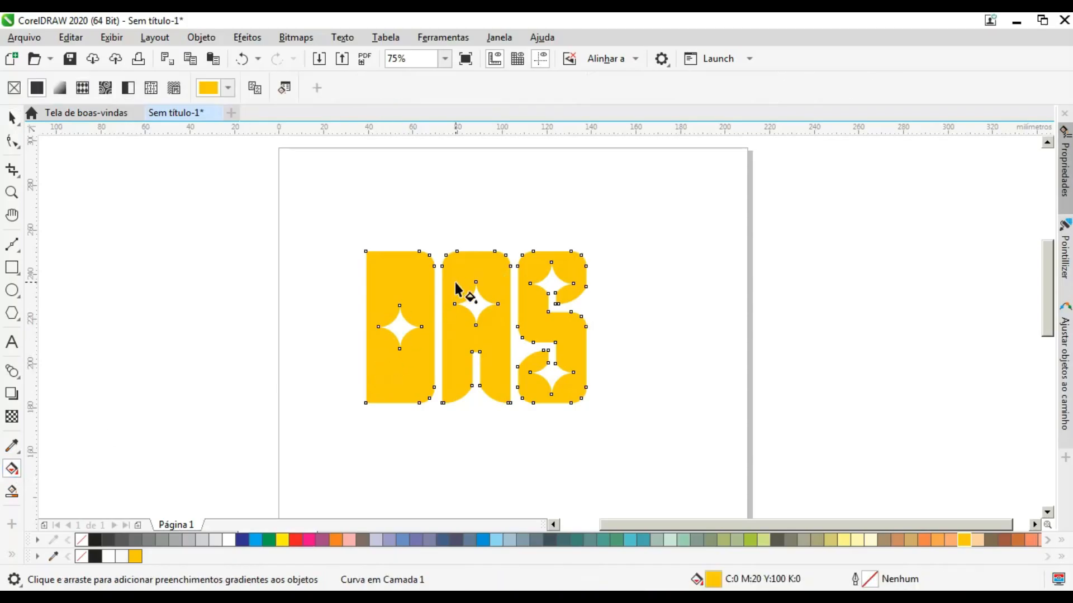
pyautogui.moveTo(467, 270); pyautogui.dragTo(467, 453)
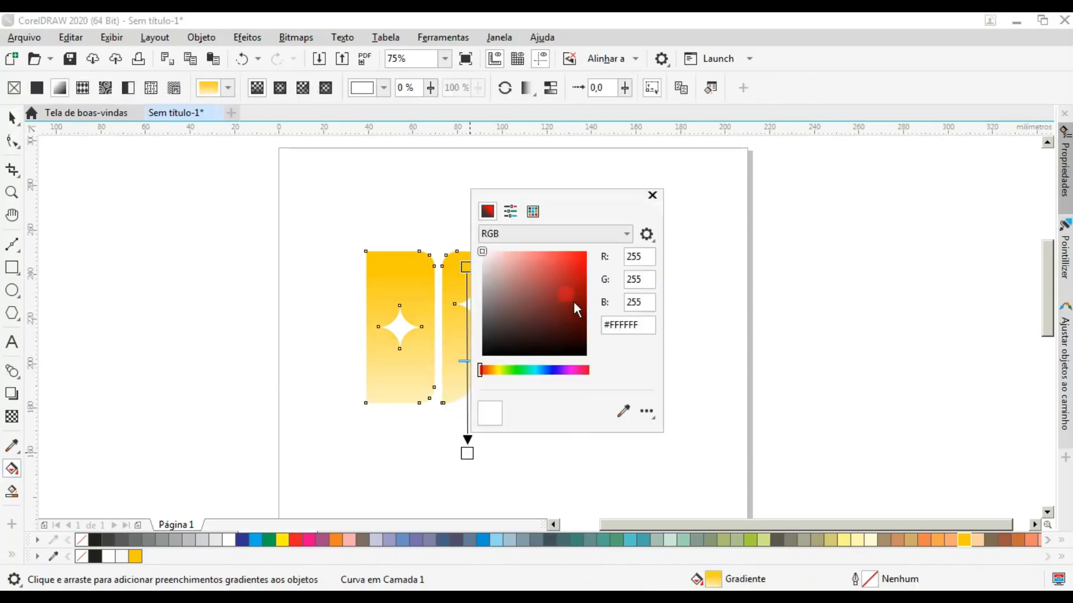
pyautogui.click(574, 301)
pyautogui.click(252, 276)
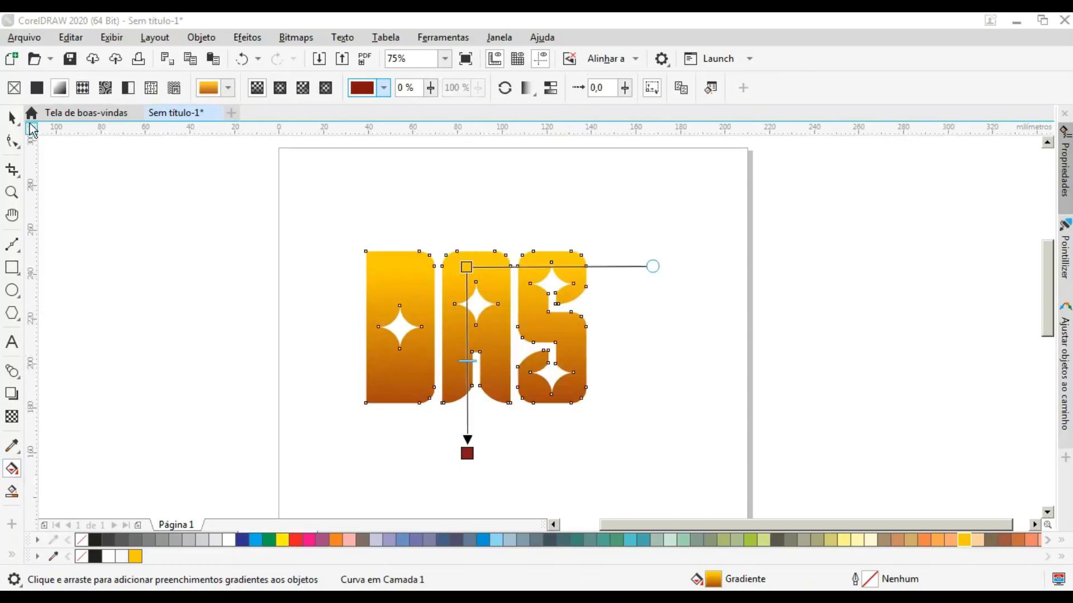
# - Scale the lettering down to about 38 mm wide near the page's upper-left area and place a copy directly to its right
pyautogui.click(12, 118)
pyautogui.moveTo(591, 246); pyautogui.dragTo(439, 228)
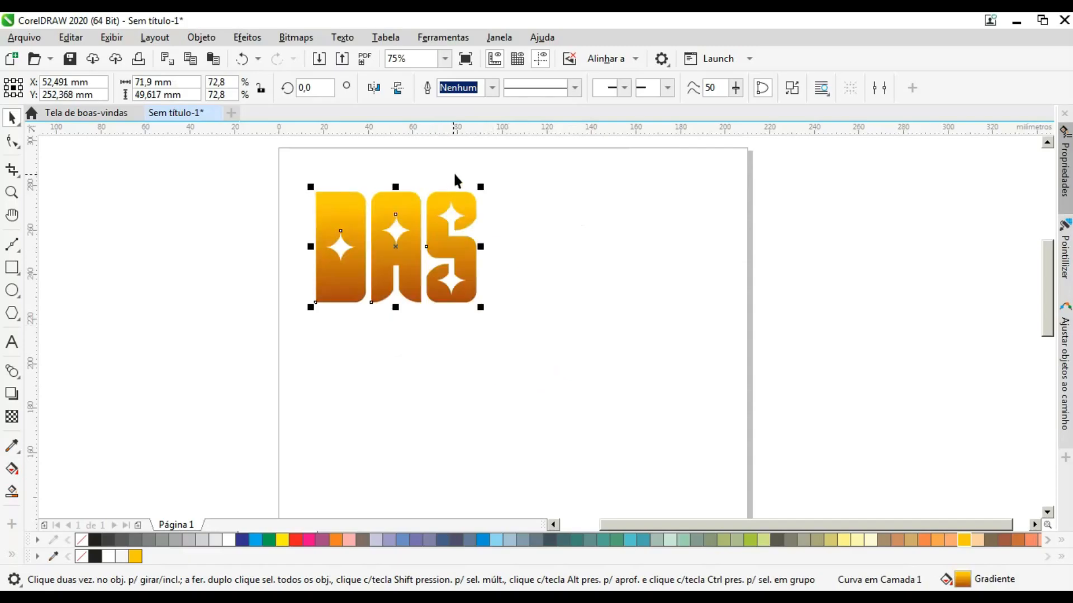
pyautogui.scroll(2, 454, 173)
pyautogui.moveTo(502, 205); pyautogui.dragTo(532, 274)
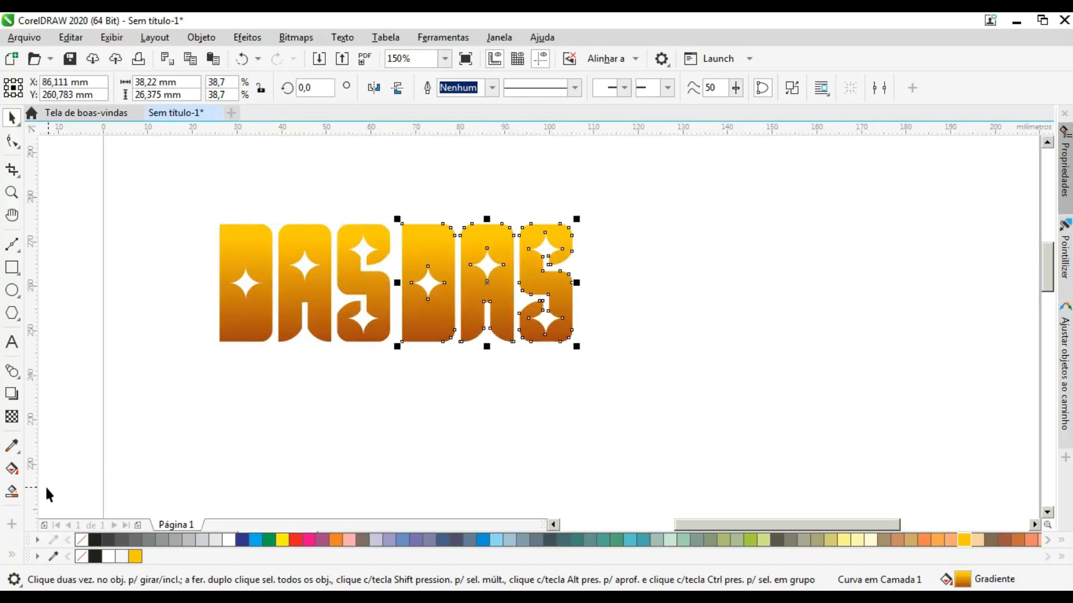
# - Change the top gradient colour of the right-hand DAS copy to pink, C:0 M:100 Y:12 K:0
pyautogui.click(12, 470)
pyautogui.click(480, 237)
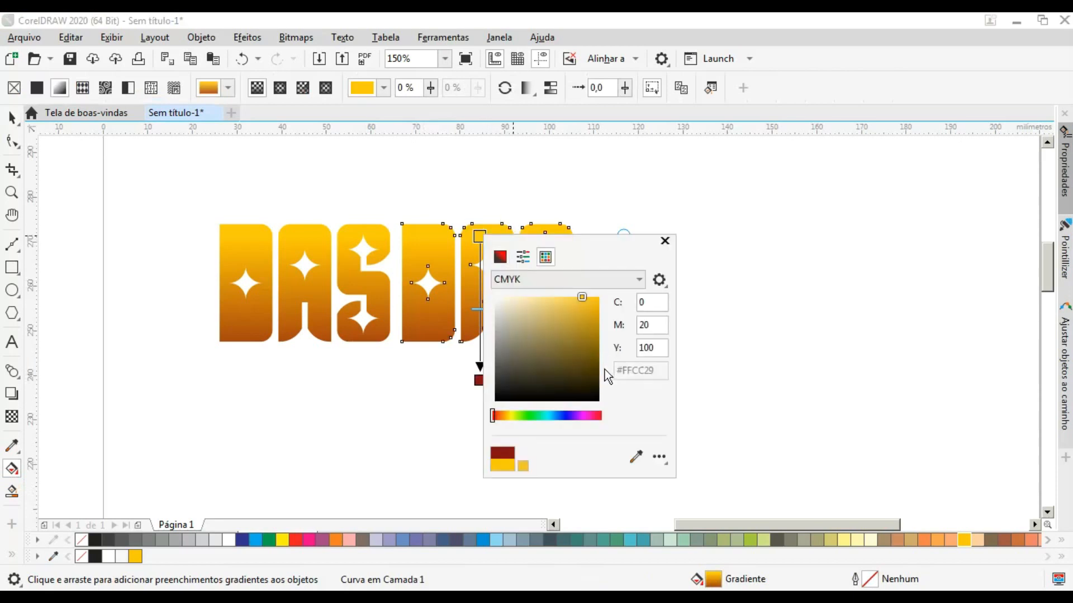
pyautogui.click(523, 257)
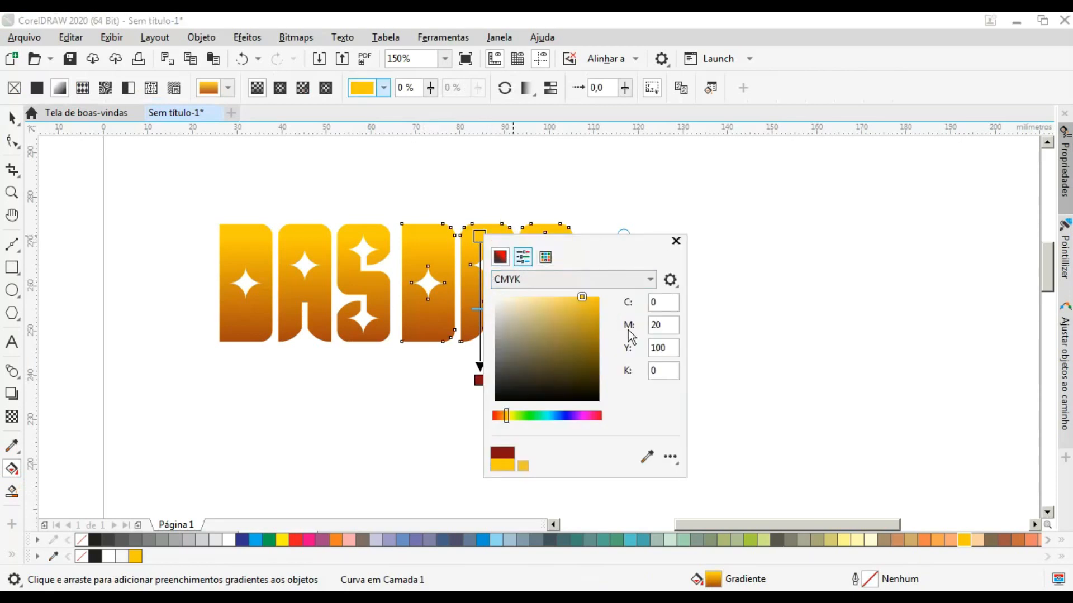
pyautogui.click(578, 351)
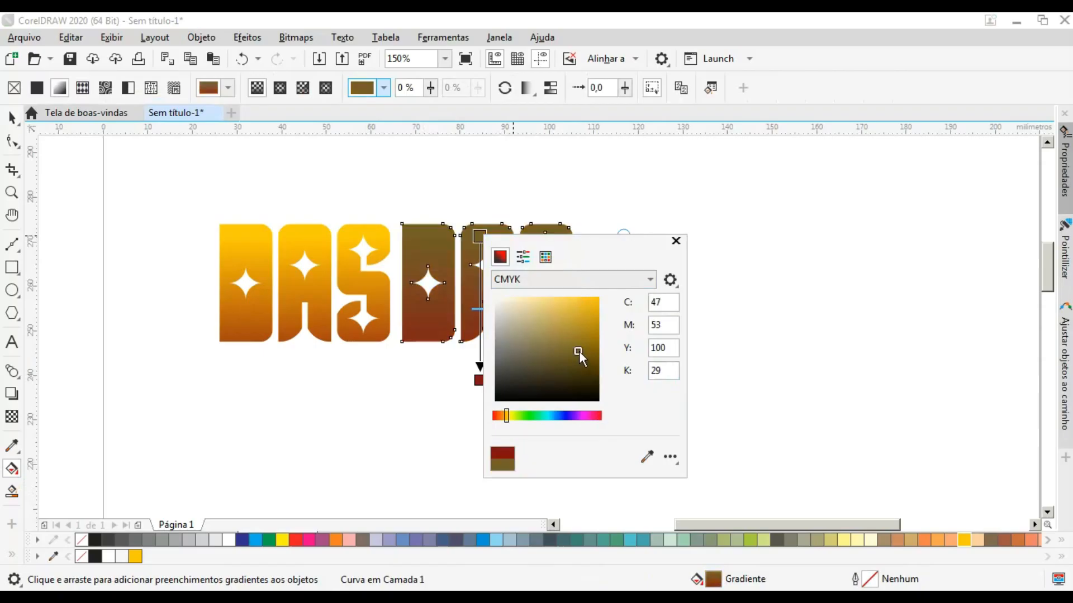
pyautogui.click(593, 418)
pyautogui.click(584, 303)
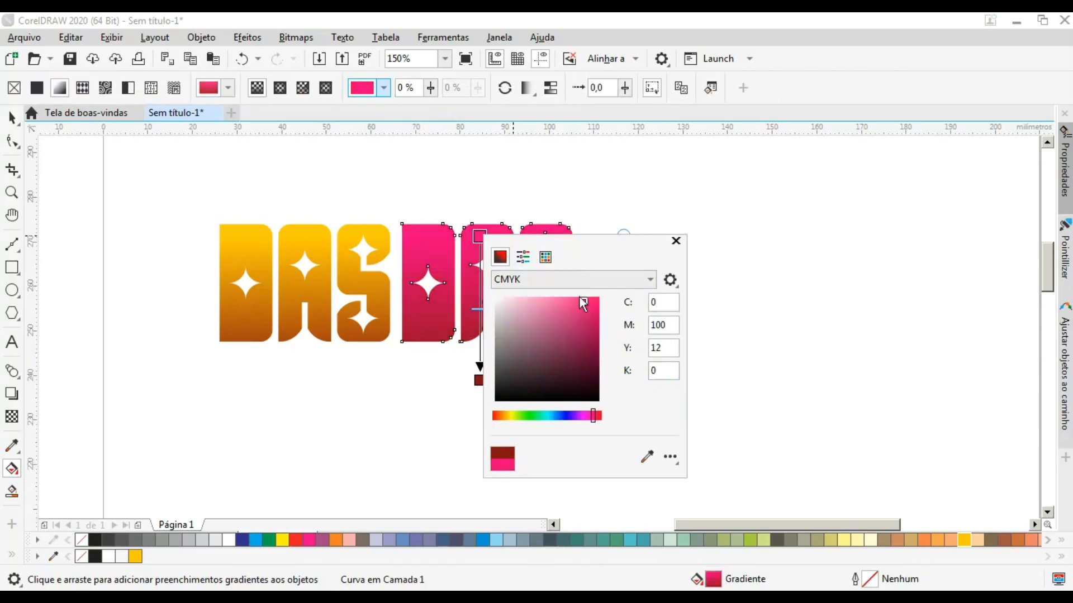
pyautogui.moveTo(602, 242); pyautogui.dragTo(806, 248)
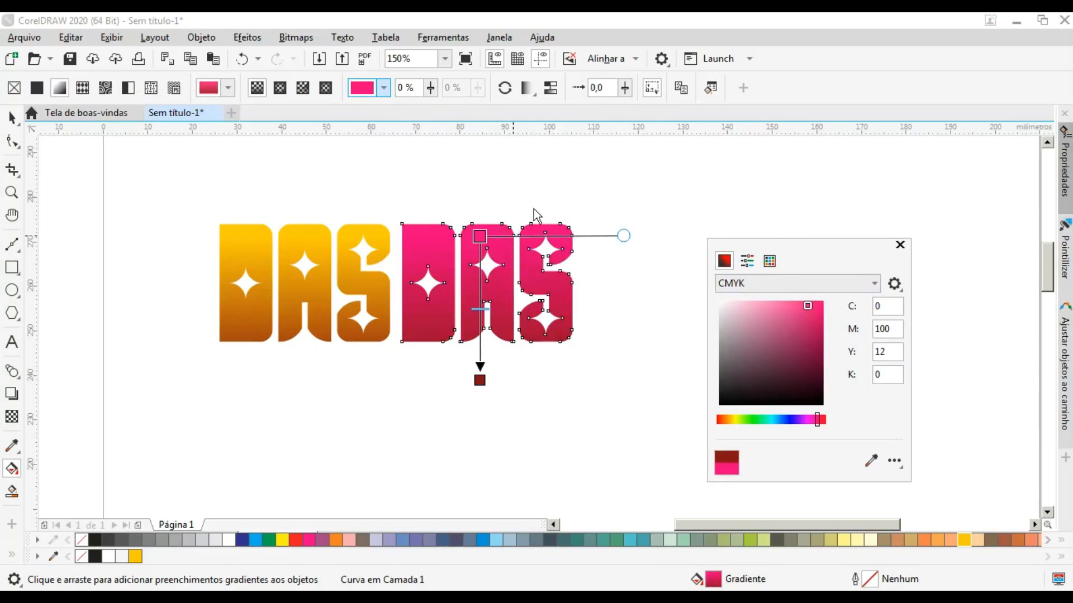
pyautogui.click(533, 178)
pyautogui.click(12, 117)
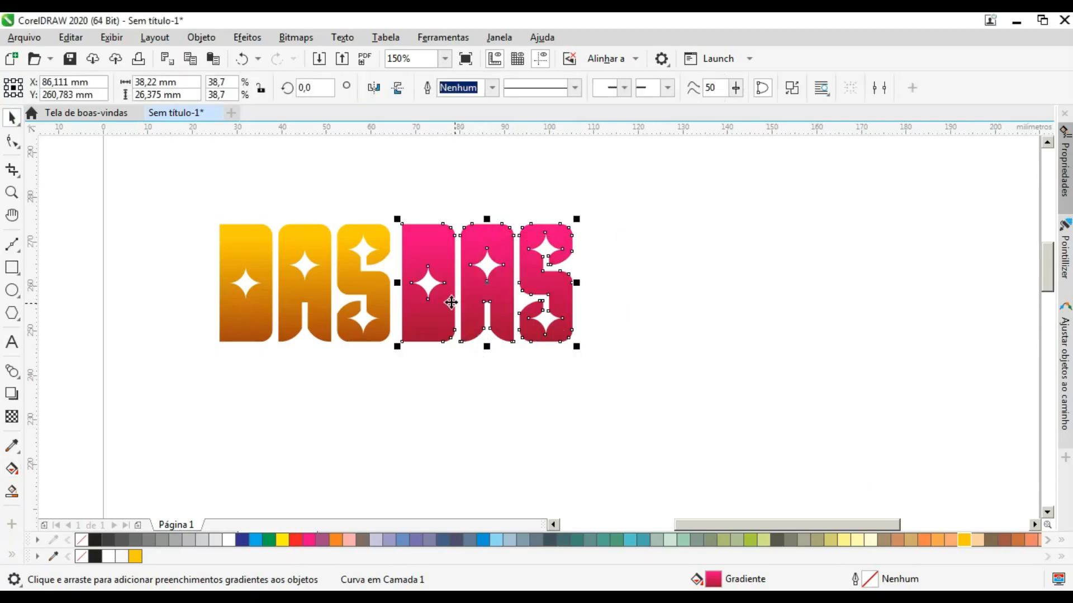
# - Move the pink lettering closer to the yellow lettering and group the two together
pyautogui.scroll(2, 410, 320)
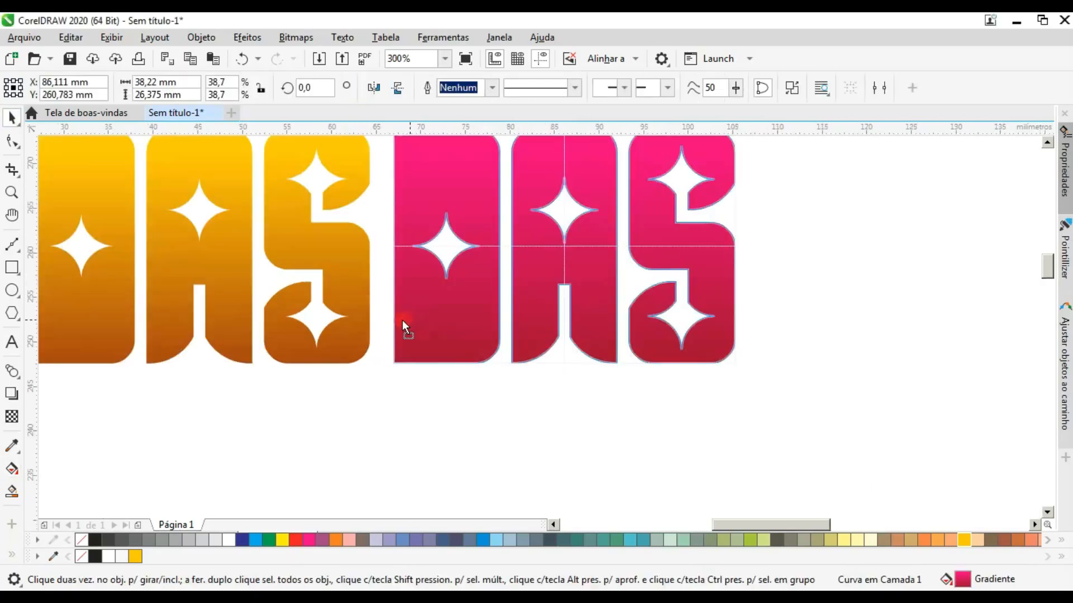
pyautogui.scroll(-1, 434, 348)
pyautogui.scroll(2, 419, 341)
pyautogui.moveTo(437, 335); pyautogui.dragTo(412, 335)
pyautogui.scroll(-2, 473, 365)
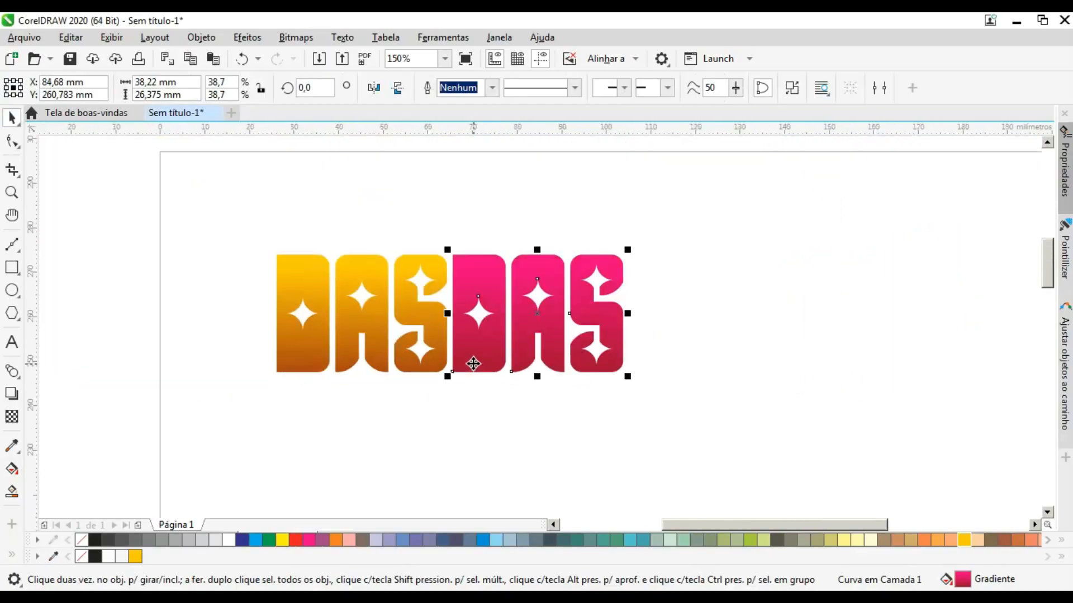
pyautogui.keyDown('shift'); pyautogui.click(416, 324); pyautogui.keyUp('shift')
pyautogui.hotkey('ctrl', 'g')
pyautogui.scroll(-1, 520, 247)
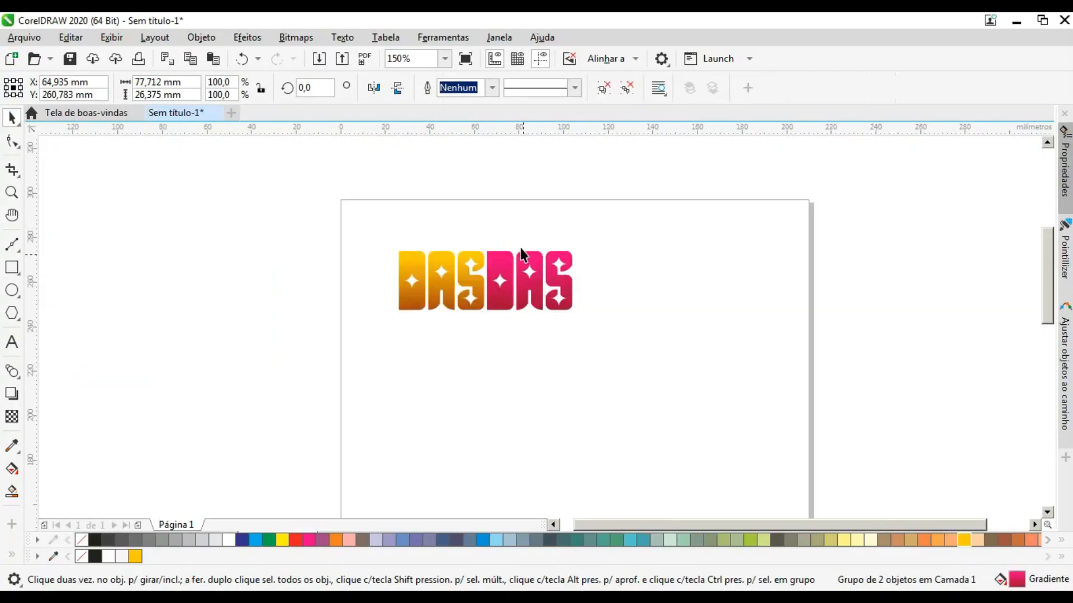
# - Place two copies of the yellow-and-pink group directly below it, forming three evenly spaced rows
pyautogui.scroll(1, 529, 267)
pyautogui.moveTo(529, 267); pyautogui.dragTo(527, 390)
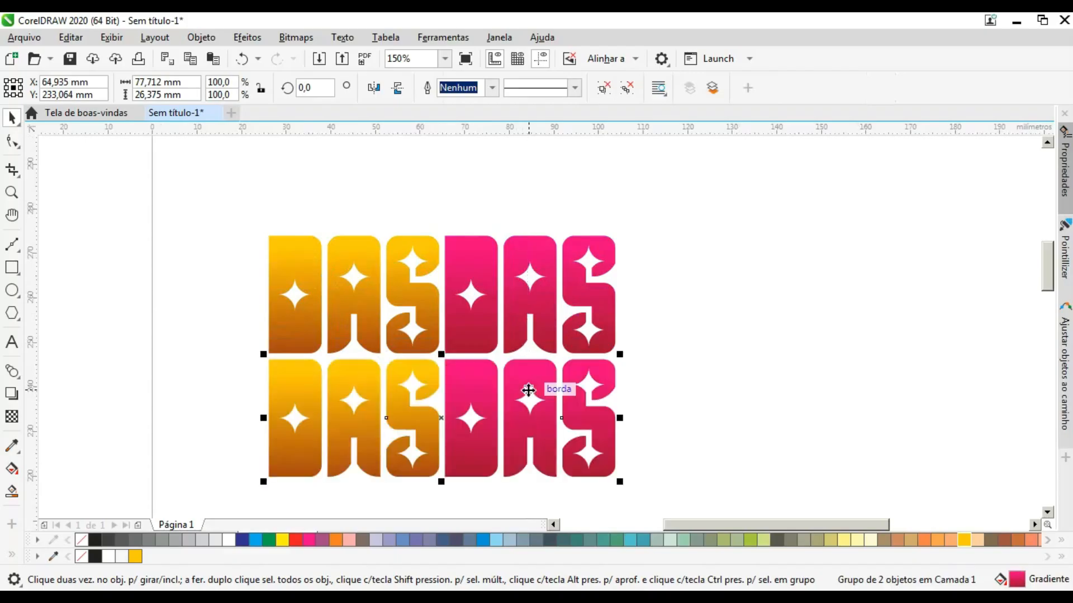
pyautogui.scroll(-1, 443, 356)
pyautogui.scroll(1, 468, 426)
pyautogui.moveTo(455, 342); pyautogui.dragTo(459, 458)
pyautogui.scroll(-1, 434, 340)
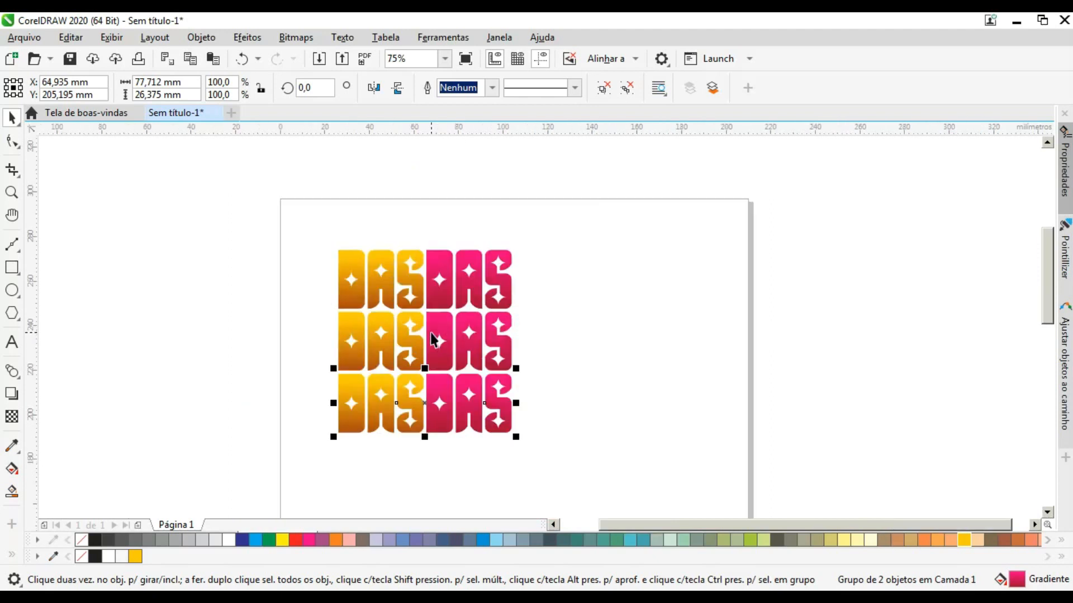
pyautogui.scroll(1, 435, 356)
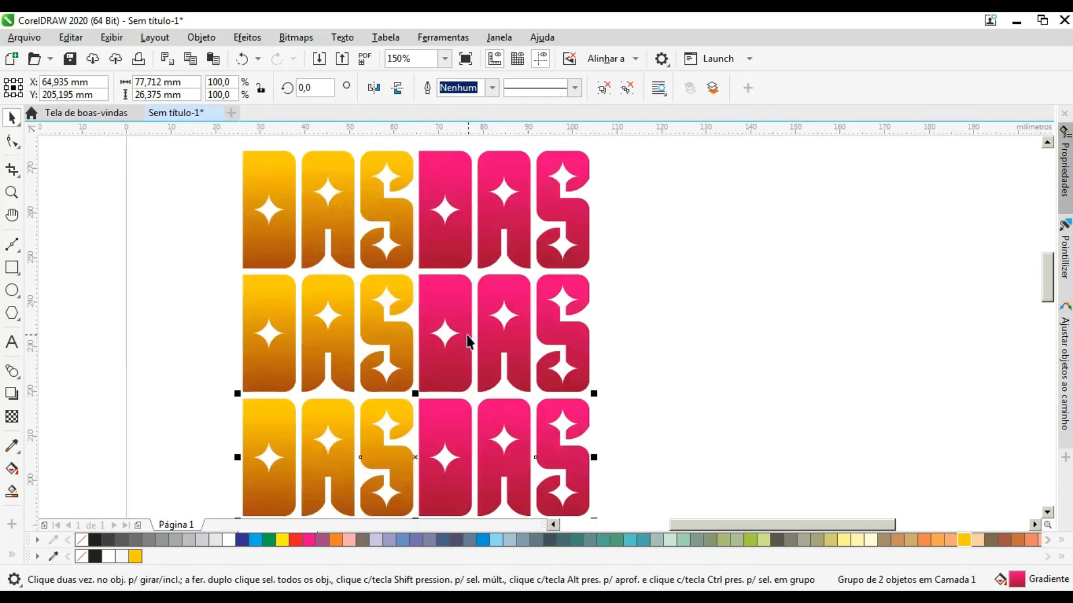
pyautogui.click(606, 270)
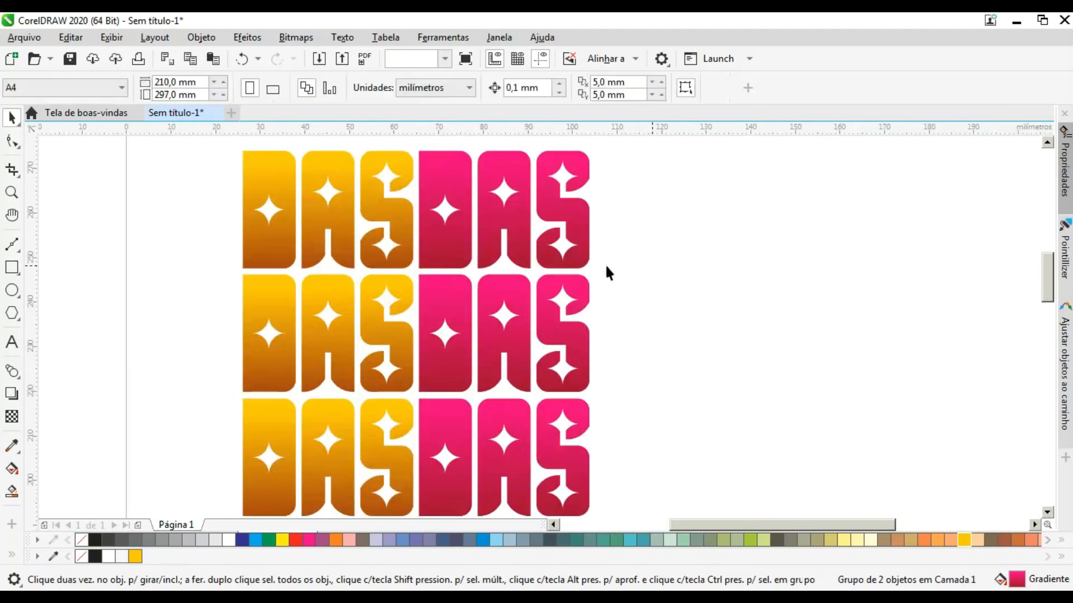
# - Draw an unfilled square about 81 mm wide to the right of the three lettering rows
pyautogui.click(400, 221)
pyautogui.scroll(-1, 399, 338)
pyautogui.moveTo(292, 210); pyautogui.dragTo(615, 477)
pyautogui.scroll(1, 401, 328)
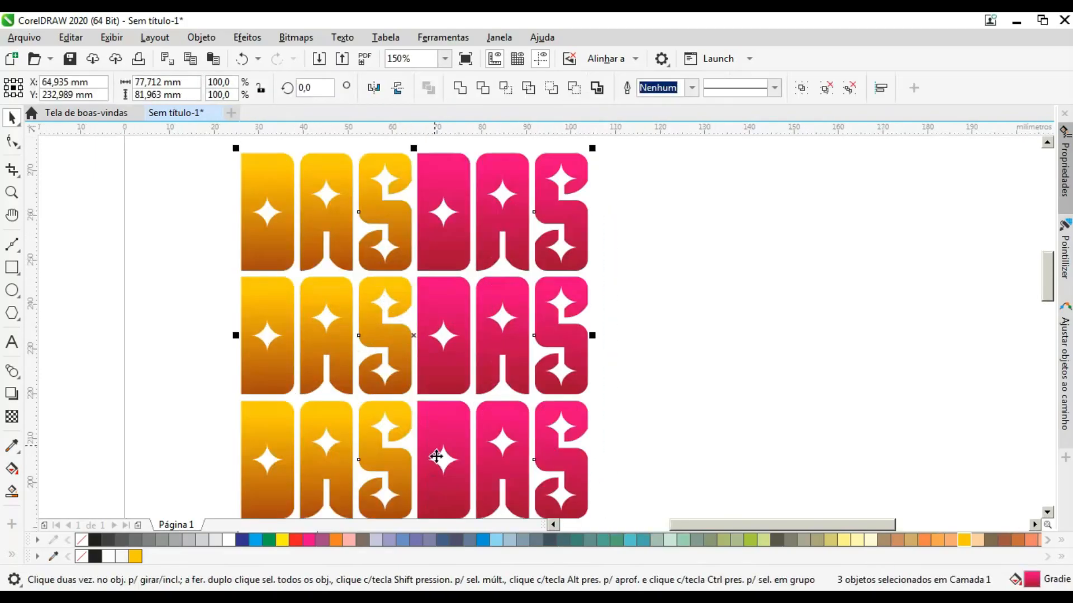
pyautogui.scroll(-1, 420, 375)
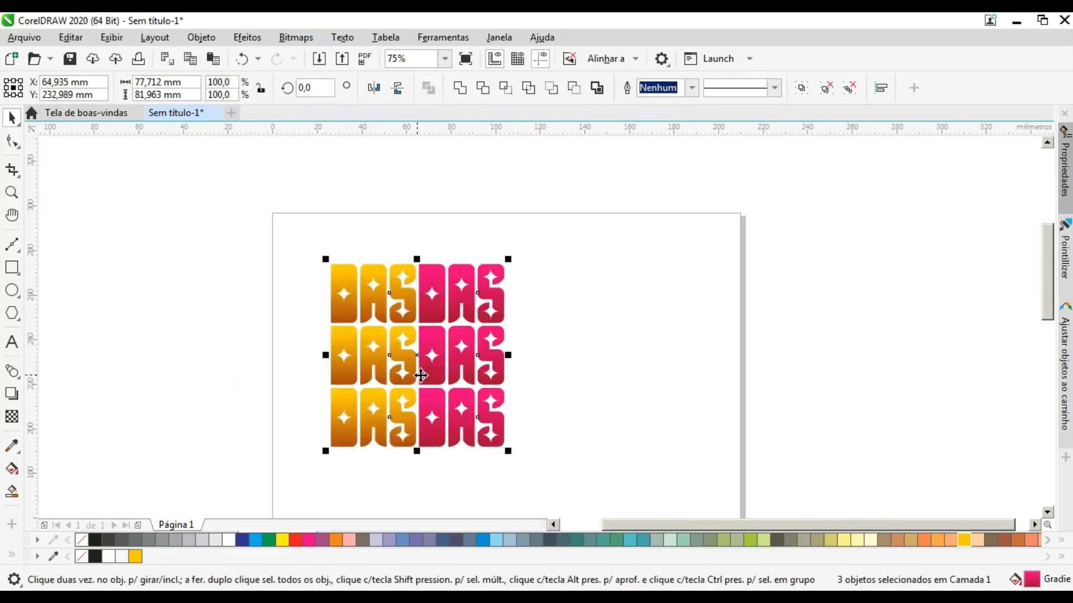
pyautogui.click(14, 271)
pyautogui.scroll(-1, 41, 263)
pyautogui.scroll(1, 258, 299)
pyautogui.moveTo(319, 237)
pyautogui.keyDown('ctrl'); pyautogui.mouseDown()
pyautogui.moveTo(452, 423)
pyautogui.moveTo(442, 418)
pyautogui.mouseUp(); pyautogui.keyUp('ctrl')
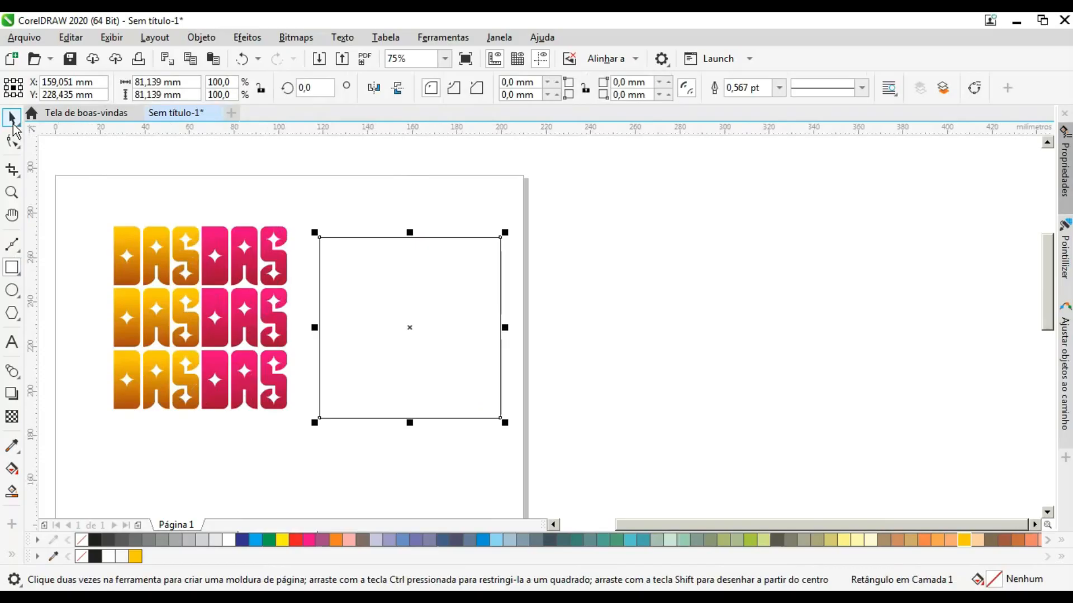
pyautogui.click(13, 124)
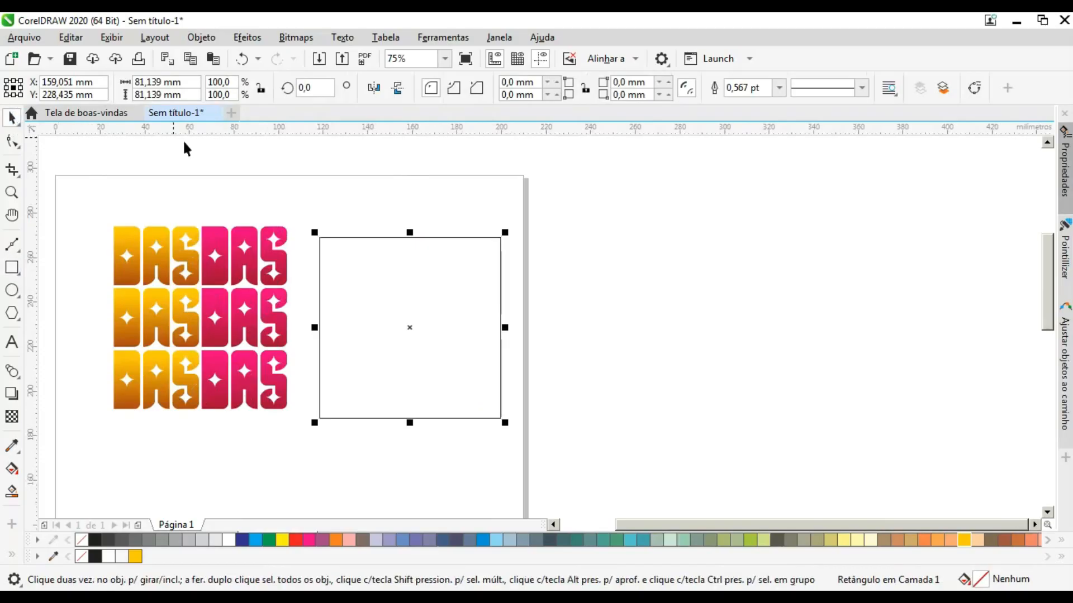
pyautogui.click(13, 385)
pyautogui.click(88, 425)
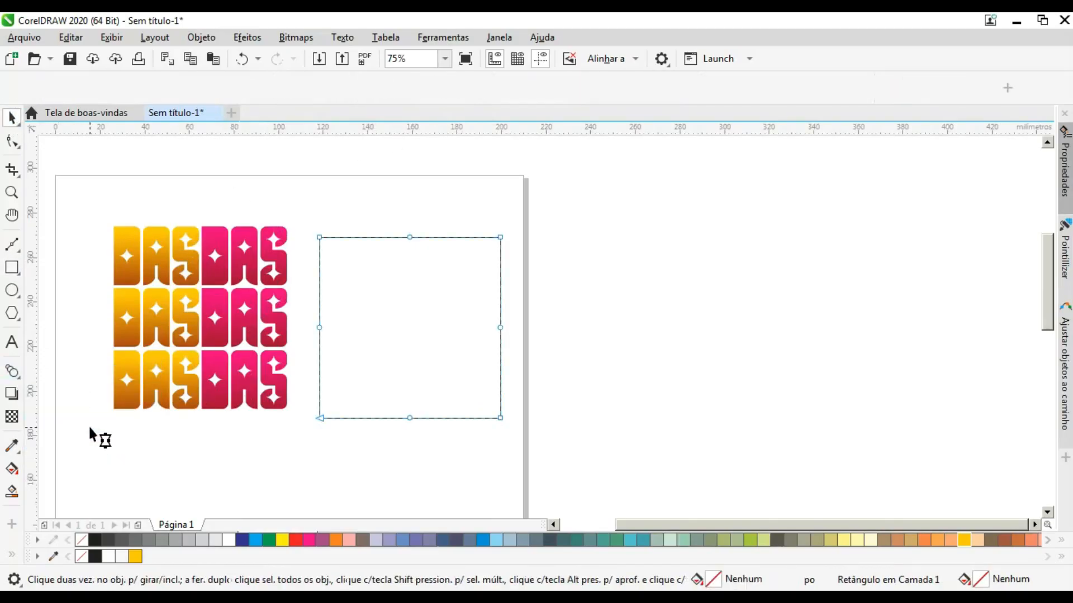
pyautogui.click(226, 329)
pyautogui.press('space')
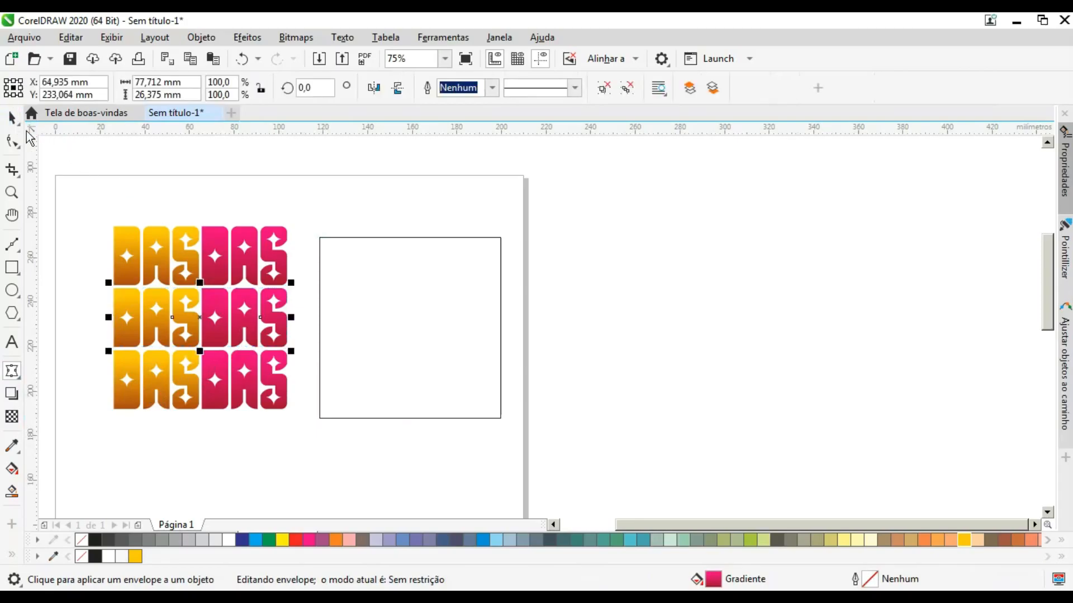
# - Group the three stacked lettering rows into one object
pyautogui.moveTo(75, 166); pyautogui.dragTo(99, 229)
pyautogui.moveTo(300, 439); pyautogui.dragTo(302, 441)
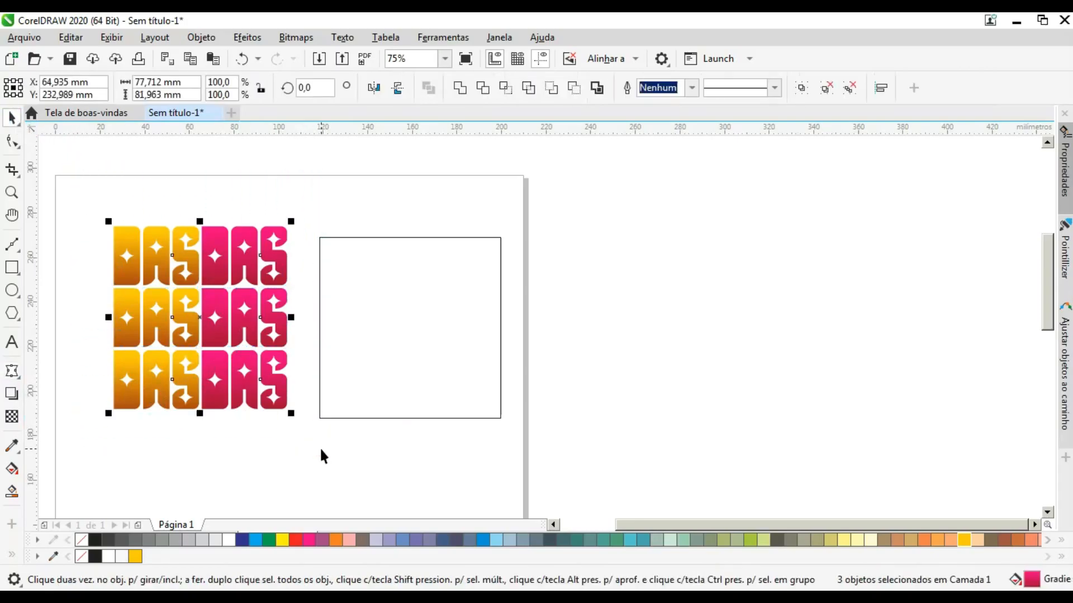
pyautogui.hotkey('ctrl', 'g')
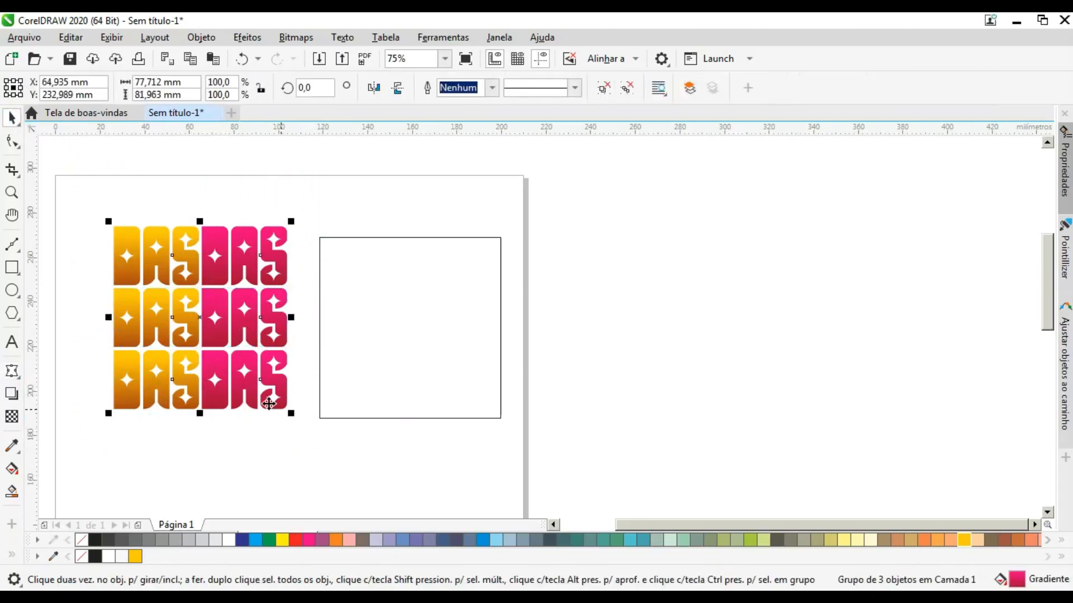
# - Apply an envelope created from the square to the lettering group, and delete the square
pyautogui.click(12, 371)
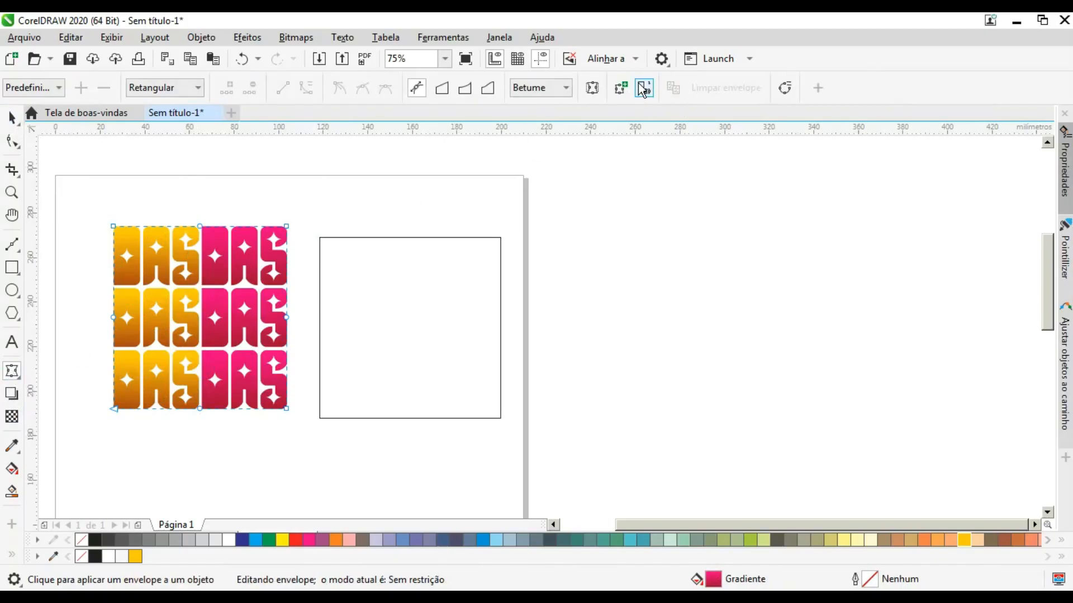
pyautogui.click(450, 309)
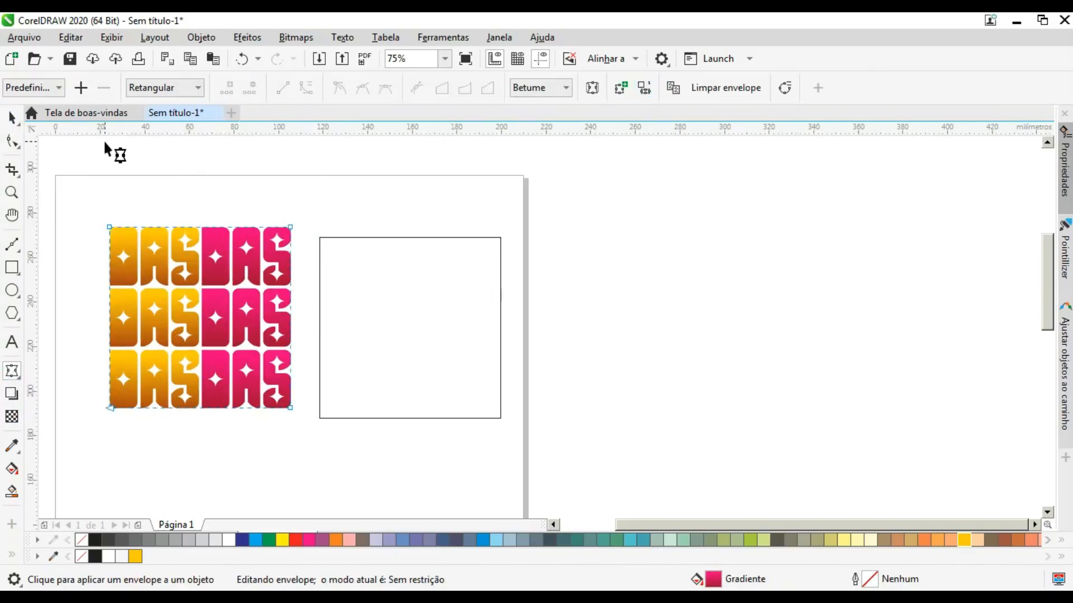
pyautogui.click(11, 118)
pyautogui.click(414, 260)
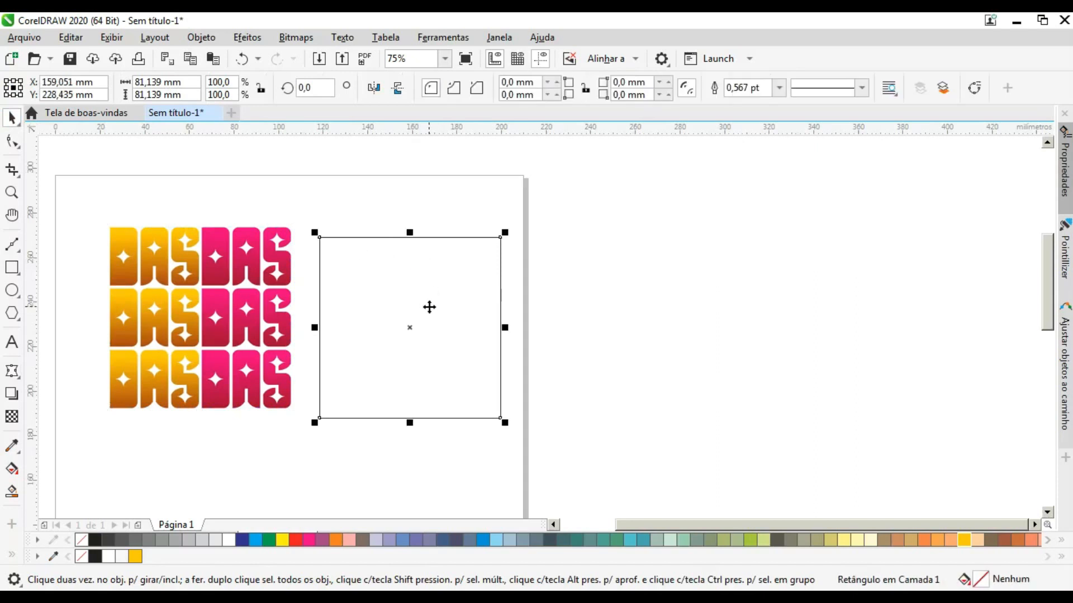
pyautogui.press('Delete')
# - Rotate the enveloped lettering block by 45 degrees
pyautogui.click(283, 326)
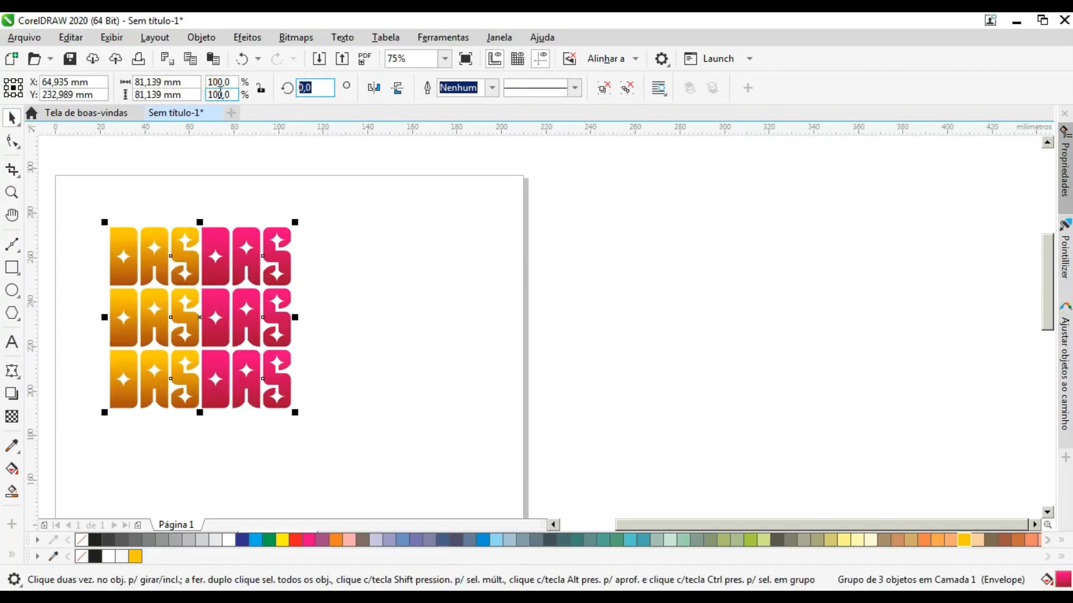
pyautogui.write('45')
pyautogui.press('Return')
# - Scale the rotated lettering diamond down to about 92 mm wide and position it near the page's upper centre
pyautogui.moveTo(294, 317); pyautogui.dragTo(383, 366)
pyautogui.scroll(-2, 400, 305)
pyautogui.scroll(2, 454, 200)
pyautogui.moveTo(462, 190); pyautogui.dragTo(412, 240)
pyautogui.moveTo(341, 331); pyautogui.dragTo(368, 279)
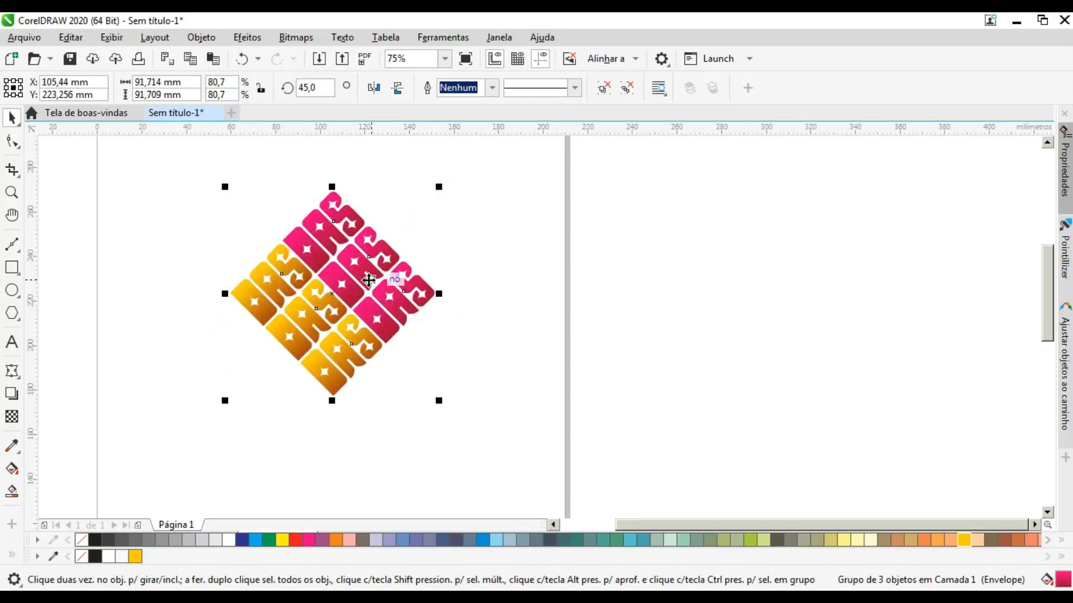
# - Nudge the lettering diamond slightly up and to the right on the page
pyautogui.scroll(-2, 359, 295)
pyautogui.scroll(2, 351, 281)
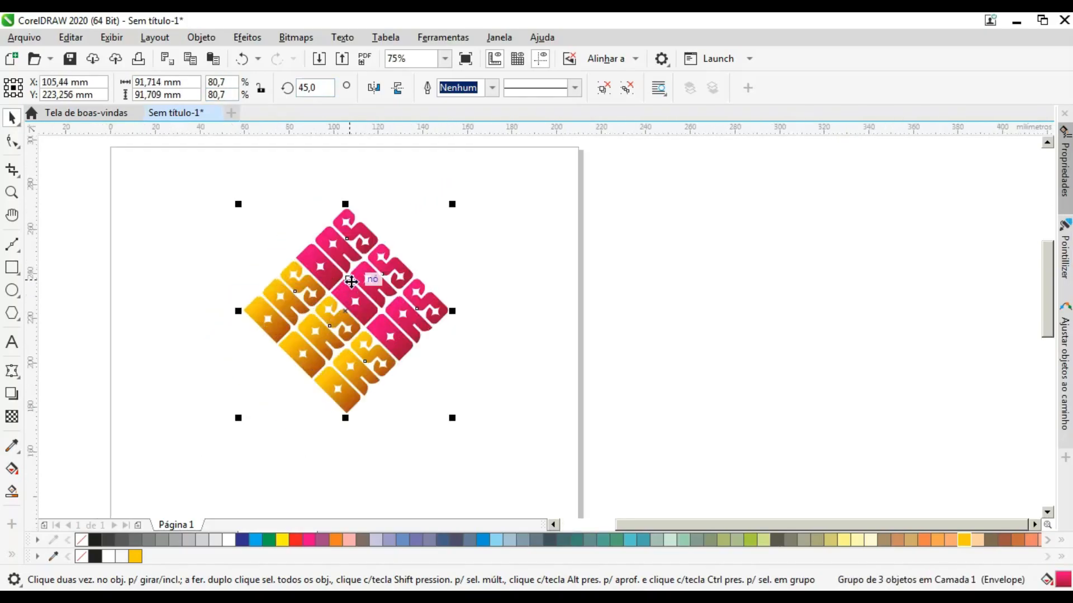
pyautogui.scroll(2, 351, 281)
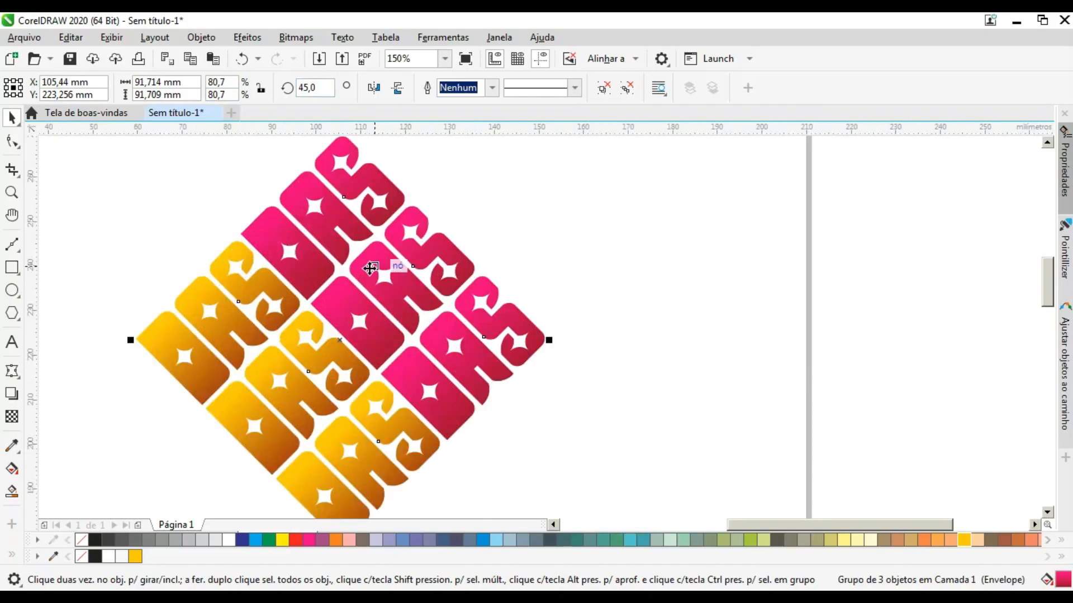
pyautogui.click(190, 196)
pyautogui.click(405, 291)
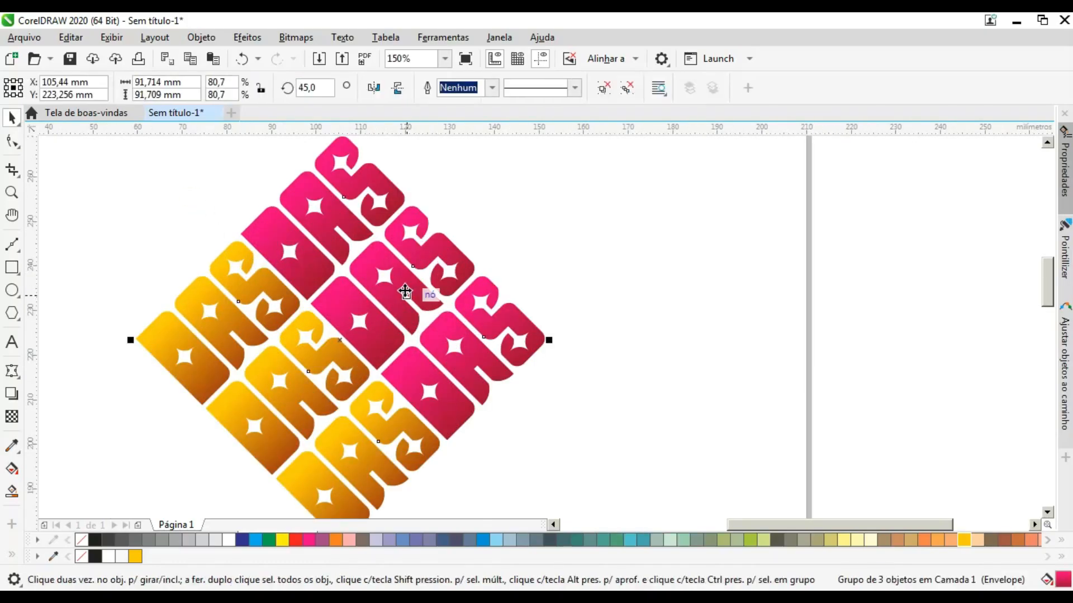
pyautogui.click(115, 316)
pyautogui.click(391, 315)
pyautogui.moveTo(391, 314); pyautogui.dragTo(394, 308)
pyautogui.scroll(-2, 393, 310)
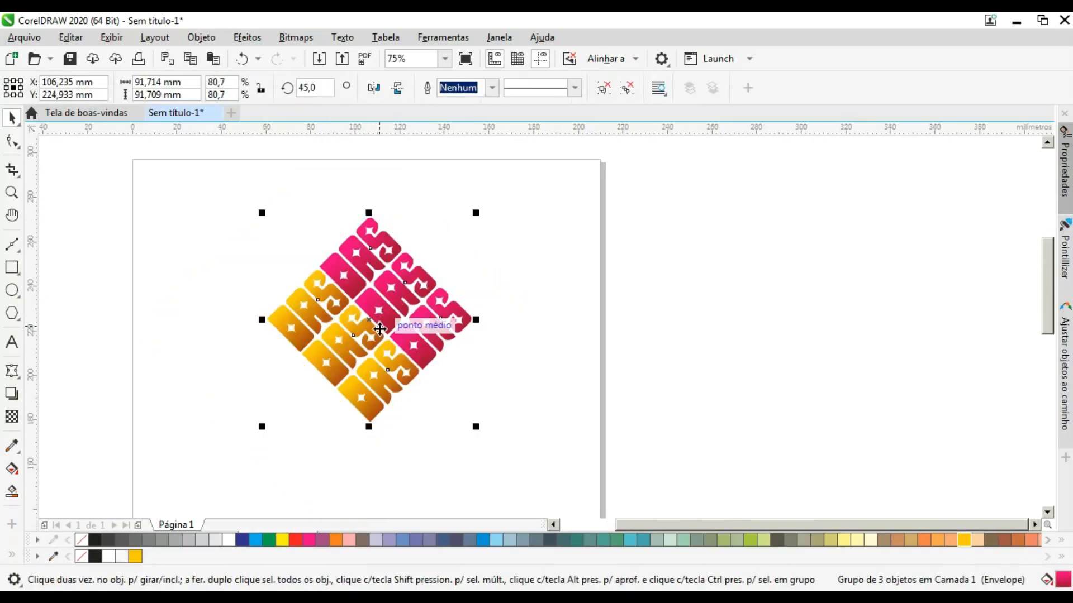
pyautogui.scroll(2, 381, 330)
pyautogui.scroll(-2, 223, 385)
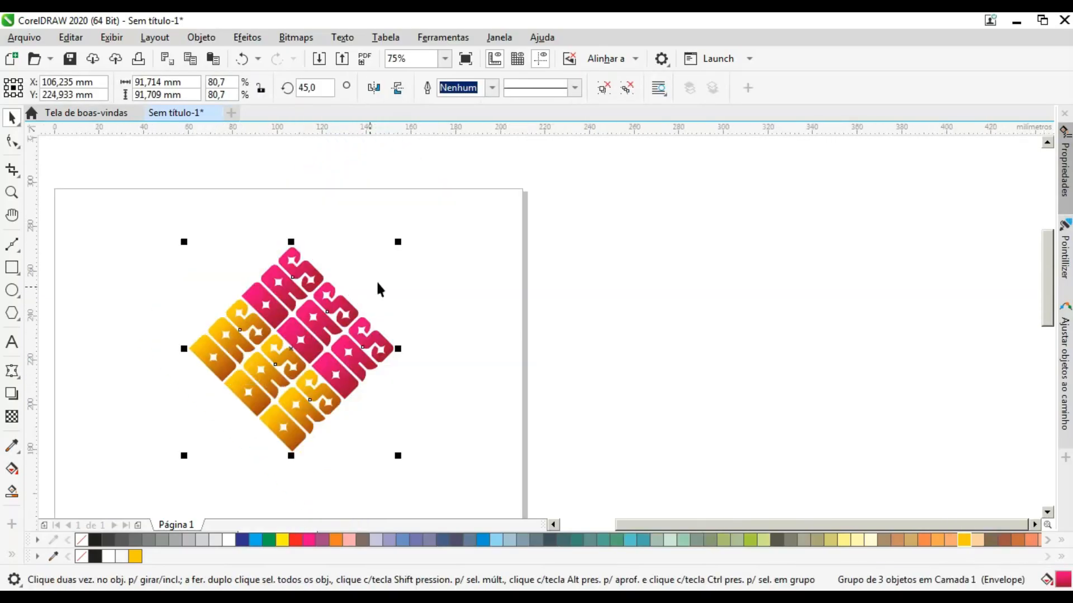
# - Scale the diamond down to about 75 mm wide and place a copy level with it on the right side of the page
pyautogui.moveTo(397, 241); pyautogui.dragTo(357, 282)
pyautogui.moveTo(297, 363); pyautogui.dragTo(367, 355)
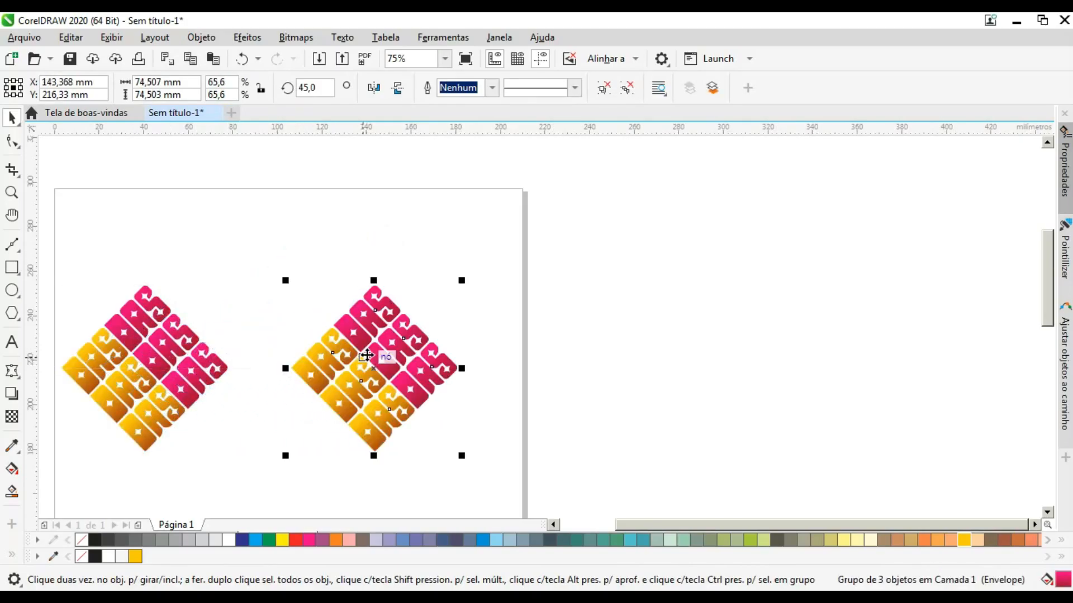
# - Fill the right-hand diamond copy with solid orange
pyautogui.click(336, 539)
pyautogui.scroll(-2, 478, 337)
pyautogui.scroll(2, 380, 378)
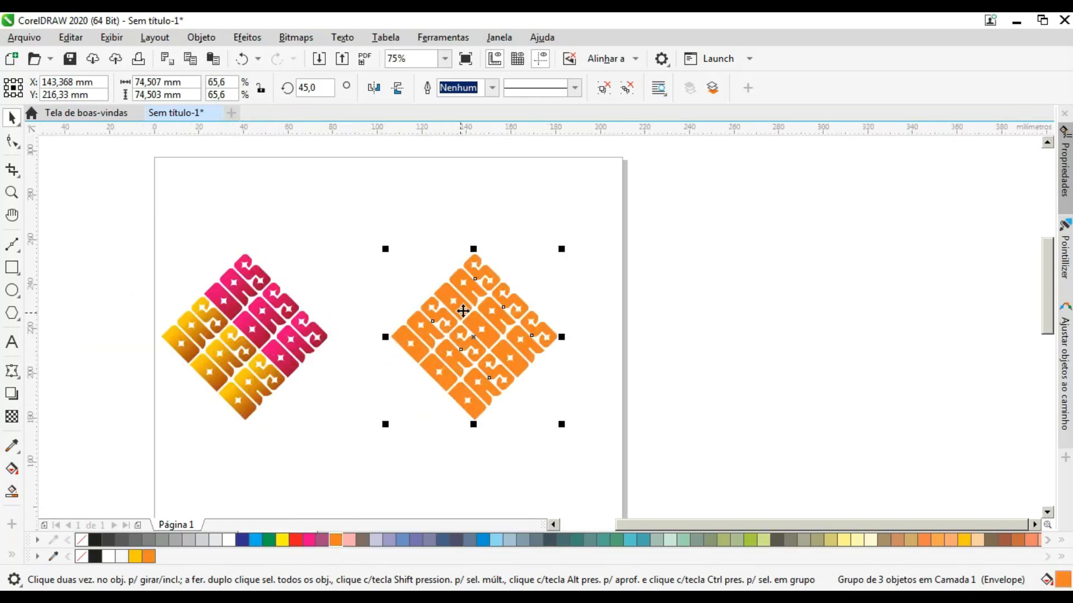
# - Place a copy of the yellow-and-pink gradient diamond directly below the original
pyautogui.scroll(-2, 347, 319)
pyautogui.moveTo(207, 270); pyautogui.dragTo(354, 372)
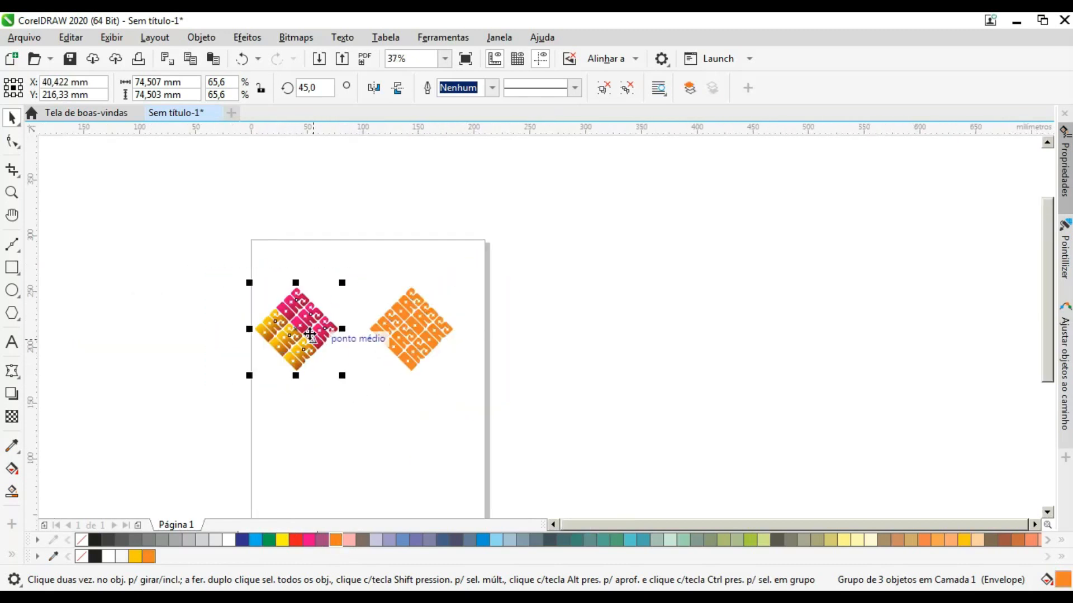
pyautogui.click(308, 428)
pyautogui.scroll(2, 295, 390)
pyautogui.moveTo(306, 272); pyautogui.dragTo(306, 452)
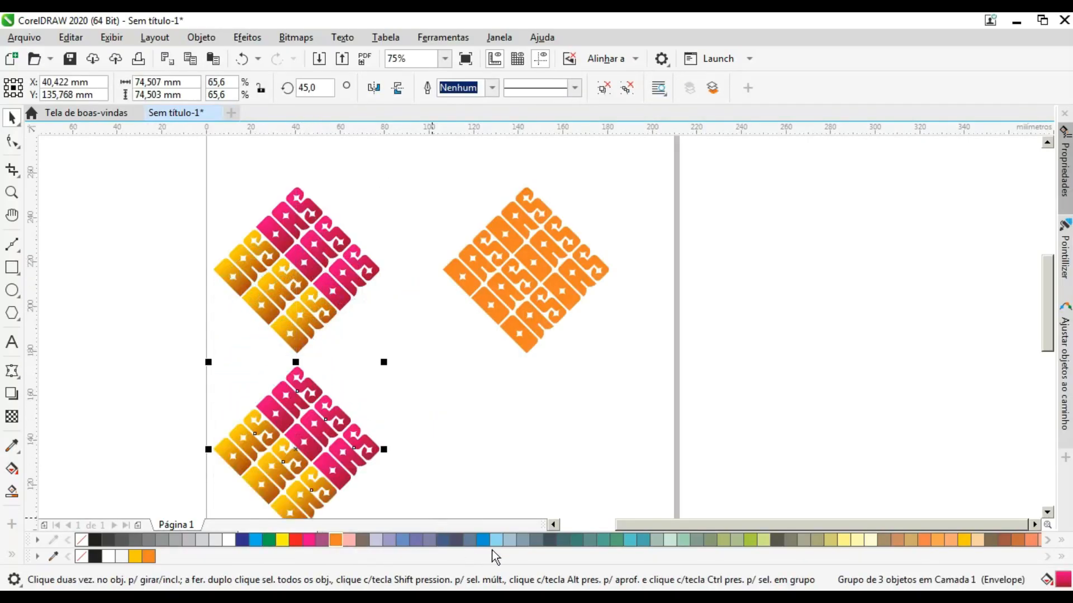
# - Fill the lower diamond copy with solid blue
pyautogui.click(480, 539)
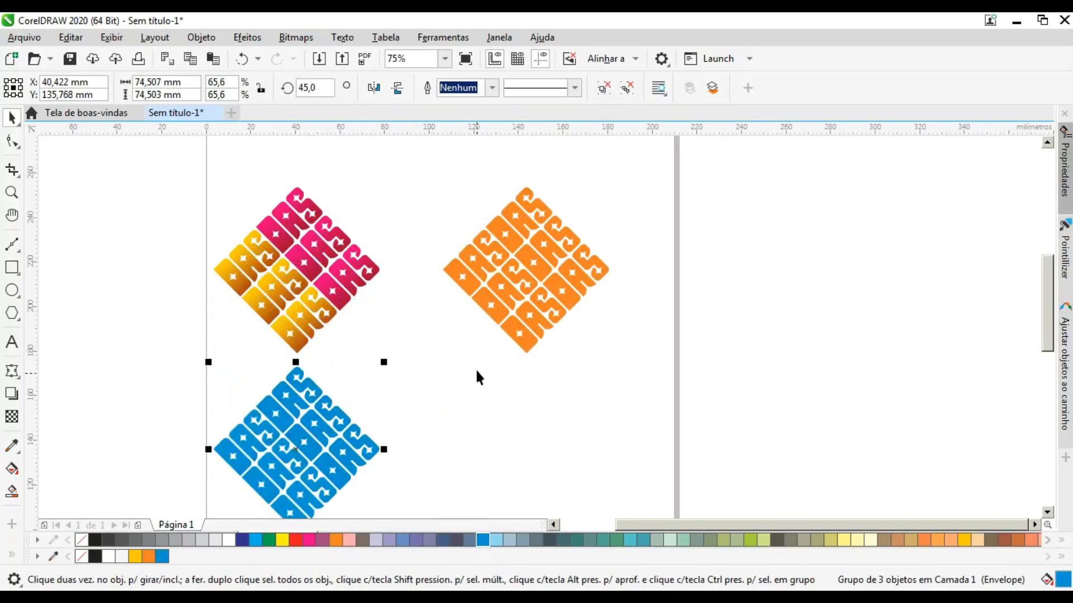
pyautogui.click(451, 372)
pyautogui.click(354, 279)
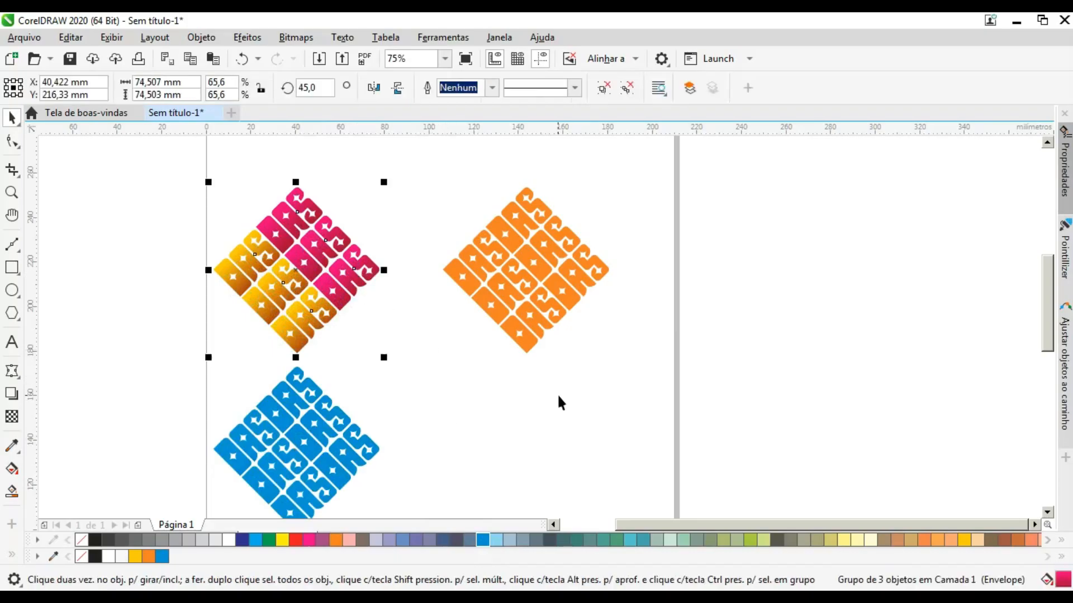
pyautogui.click(495, 395)
# - Undo the two recoloured diamond copies and move the remaining gradient diamond about 43 mm right, toward the horizontal centre of the page
pyautogui.hotkey('ctrl', 'z')
pyautogui.hotkey('ctrl', 'z')
pyautogui.hotkey('ctrl', 'z')
pyautogui.hotkey('ctrl', 'z')
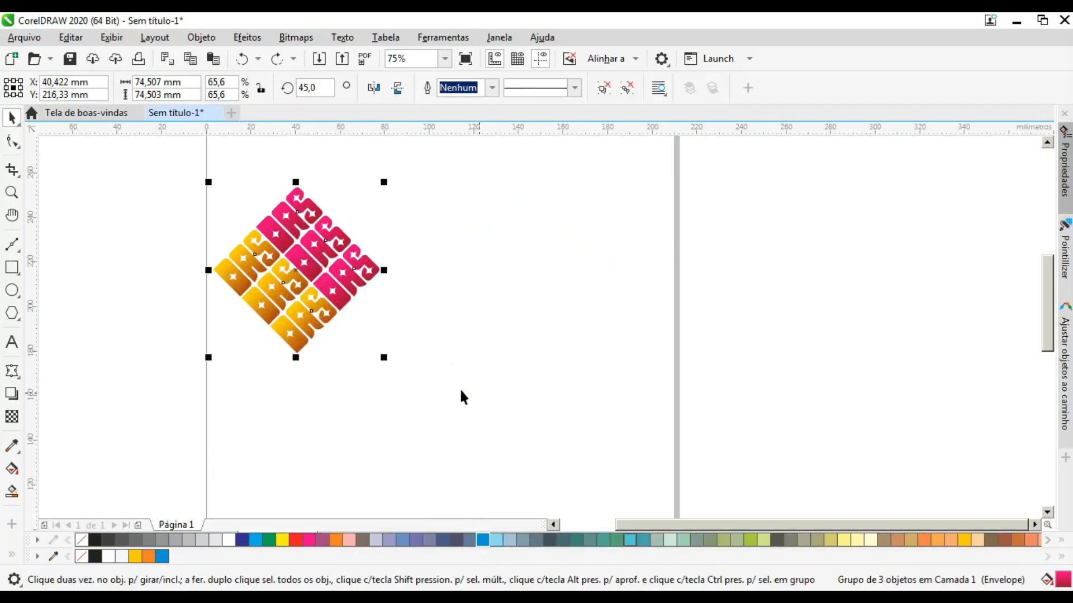
pyautogui.moveTo(362, 292); pyautogui.dragTo(458, 293)
pyautogui.click(125, 328)
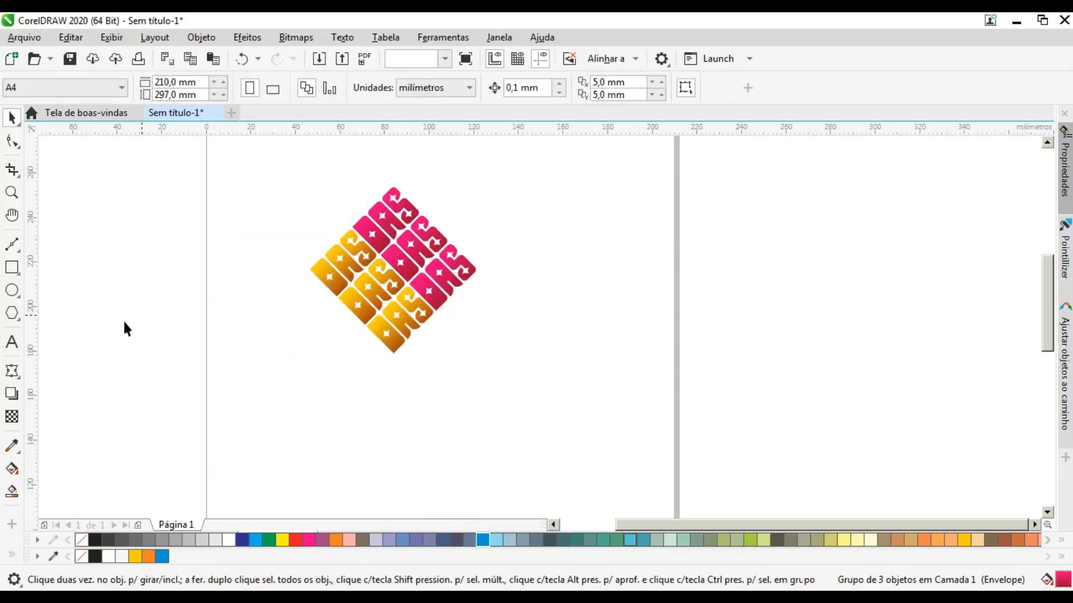
# - Add an artistic text line below the diamond starting with "Papelaria e Produtos" in 24 pt Arial
pyautogui.click(12, 342)
pyautogui.click(357, 412)
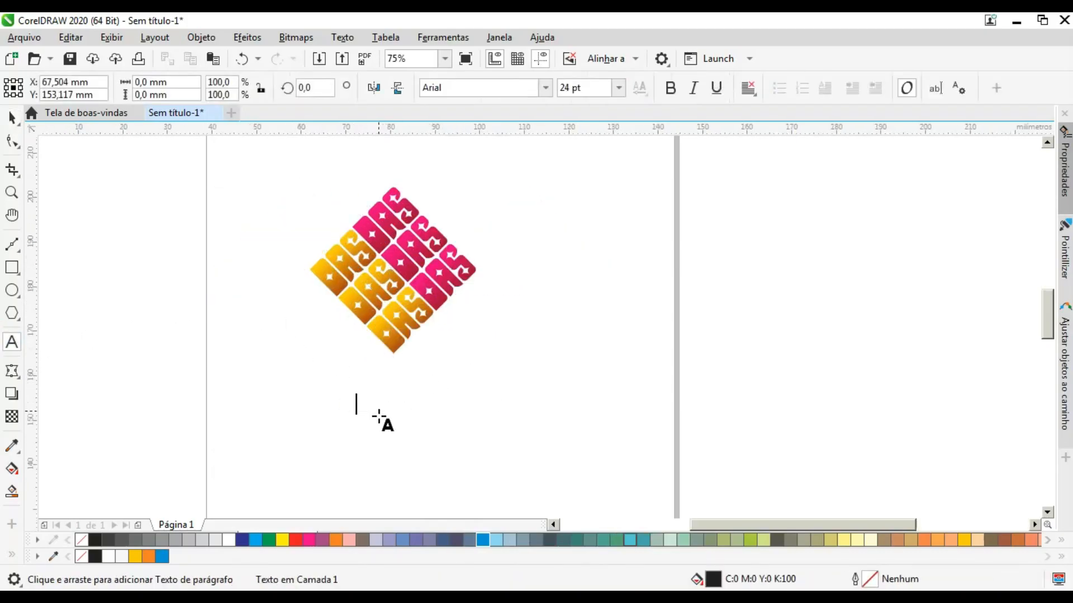
pyautogui.scroll(2, 380, 418)
pyautogui.write('Papelari')
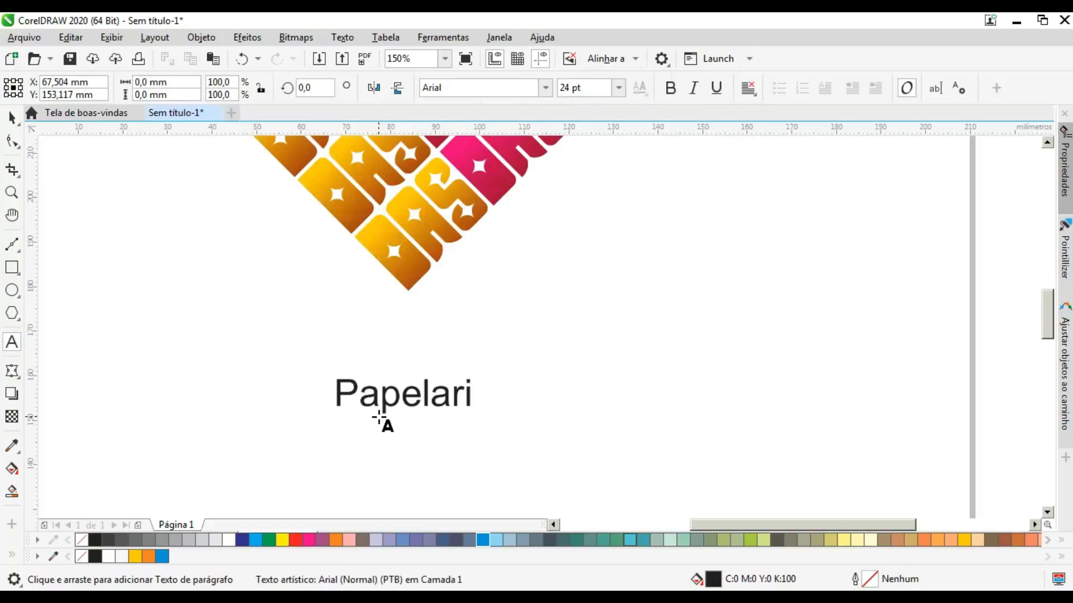
pyautogui.write('a e Produtos r')
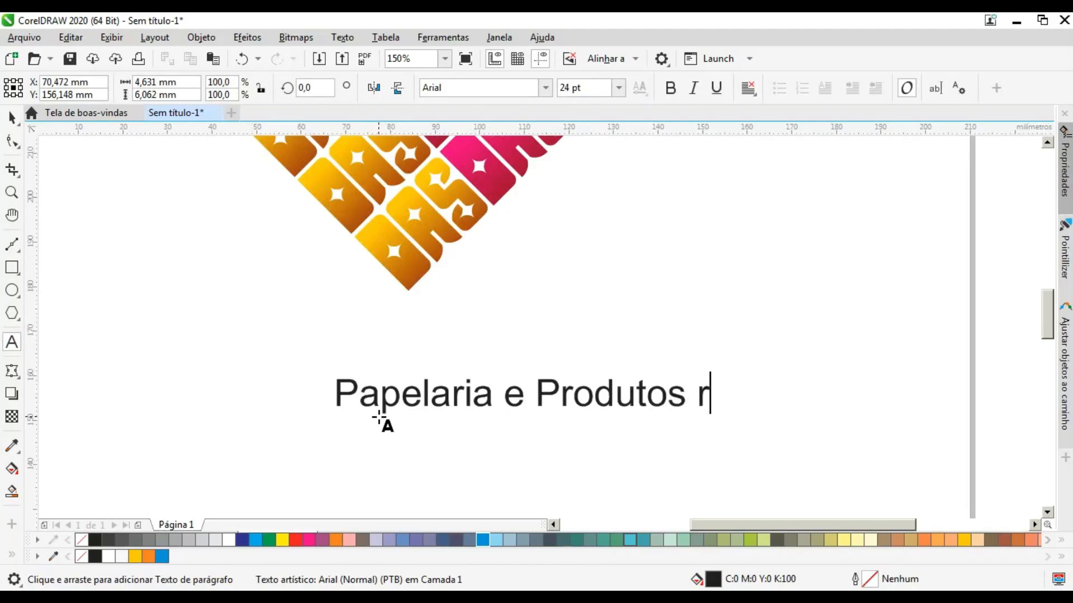
# - Replace the wording after "Papelaria e" so the line reads "Papelaria e Material Gráficos", and finish the text as a selected object
pyautogui.press('BackSpace')
pyautogui.press('BackSpace')
pyautogui.press('BackSpace')
pyautogui.press('BackSpace')
pyautogui.press('BackSpace')
pyautogui.press('BackSpace')
pyautogui.press('BackSpace')
pyautogui.press('BackSpace')
pyautogui.write('MA')
pyautogui.press('BackSpace')
pyautogui.write('aterial g')
pyautogui.press('BackSpace')
pyautogui.write('g')
pyautogui.press('BackSpace')
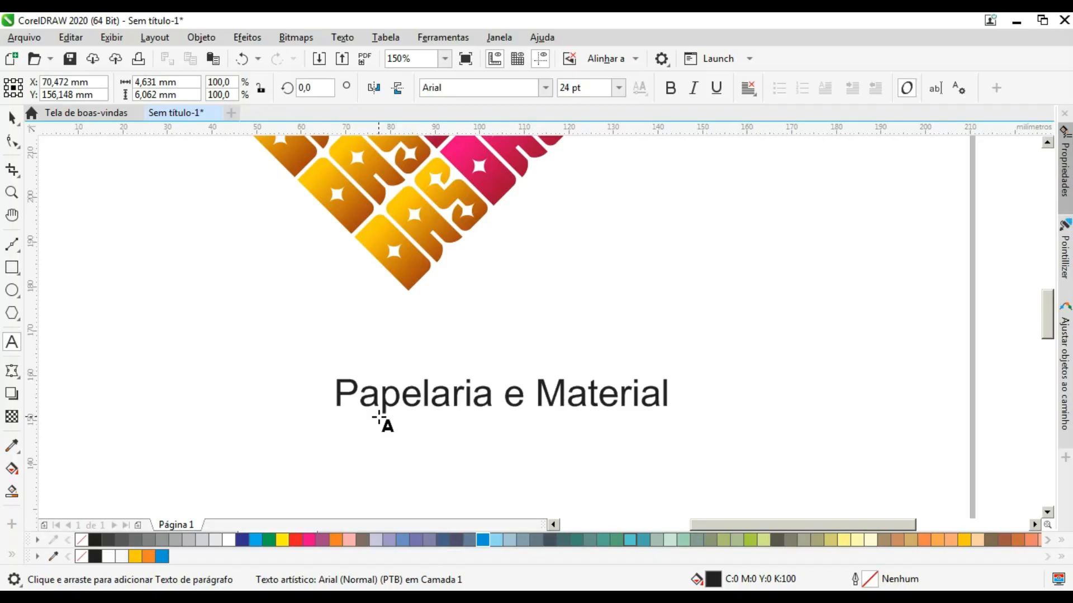
pyautogui.write('g')
pyautogui.write('G')
pyautogui.write('ráic')
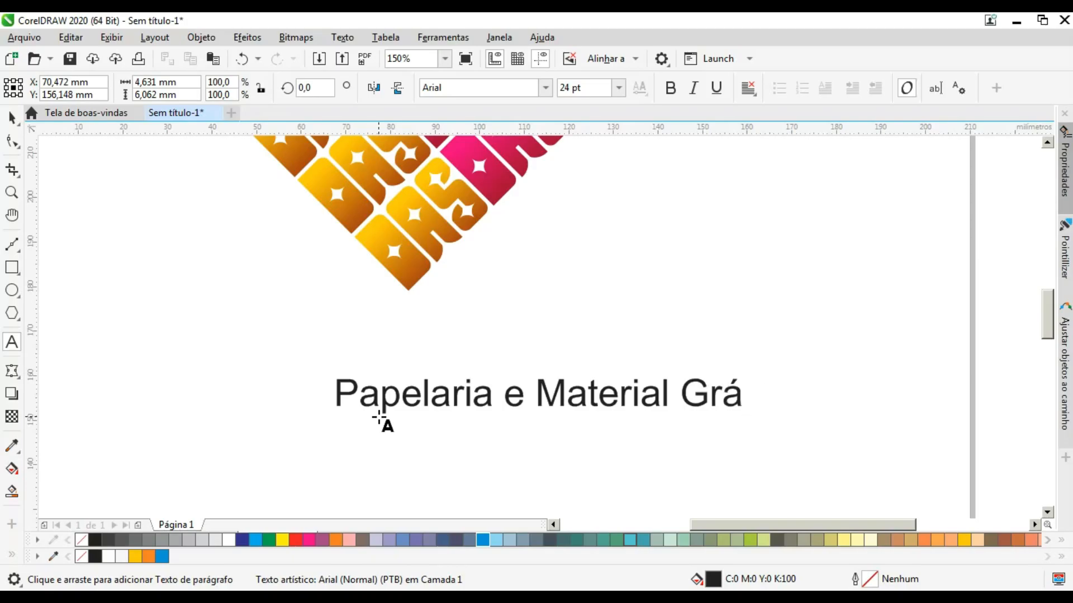
pyautogui.press('BackSpace')
pyautogui.write('cos')
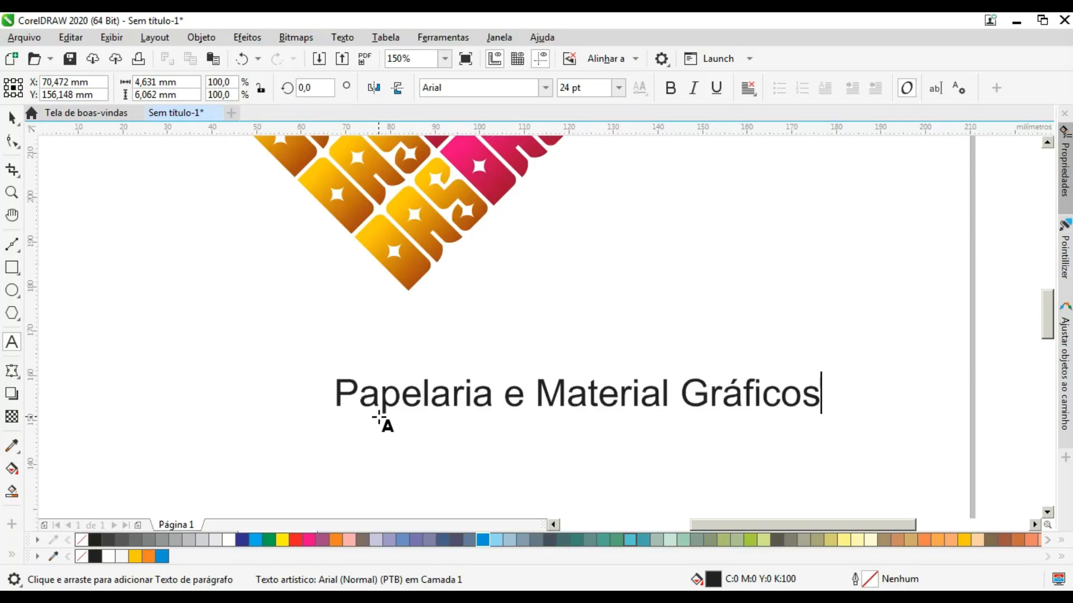
pyautogui.press('Escape')
pyautogui.click(13, 116)
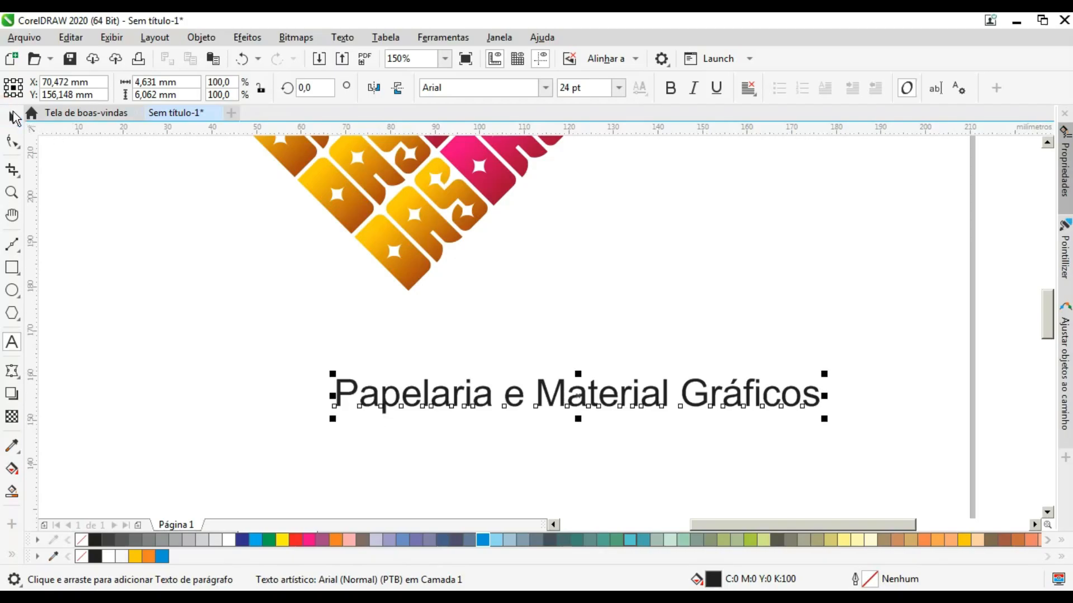
# - Set the font of the "Papelaria e Material Gráficos" text to Assistent
pyautogui.click(546, 88)
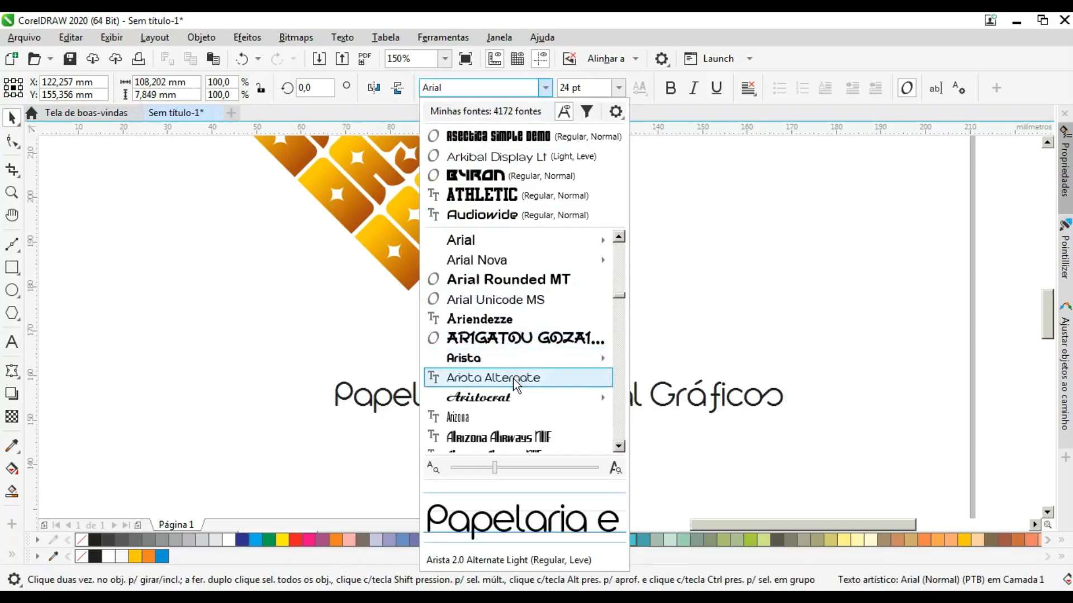
pyautogui.scroll(-3, 514, 384)
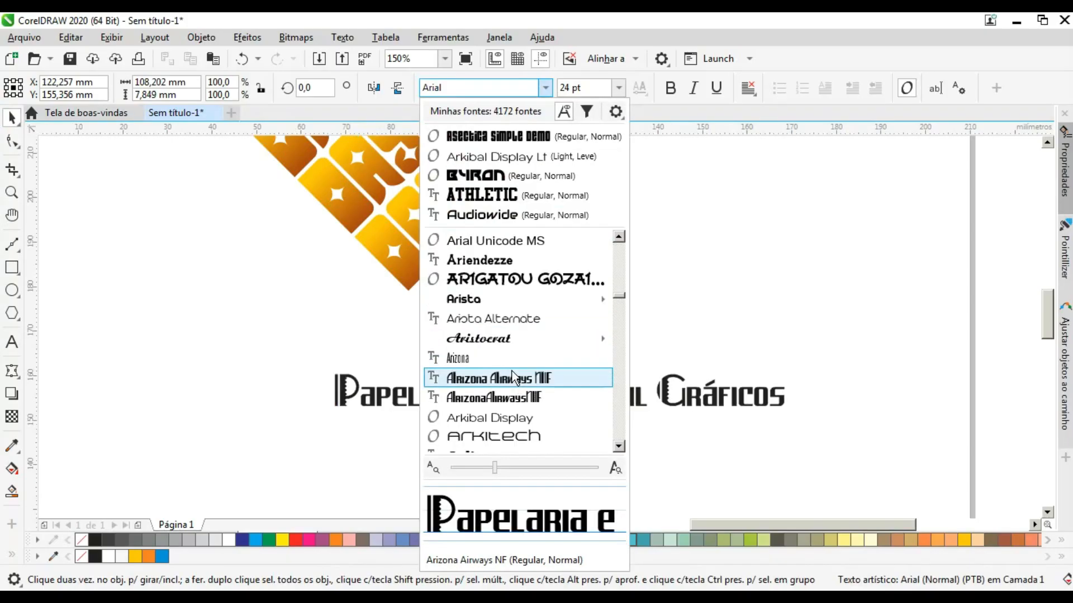
pyautogui.scroll(-3, 514, 369)
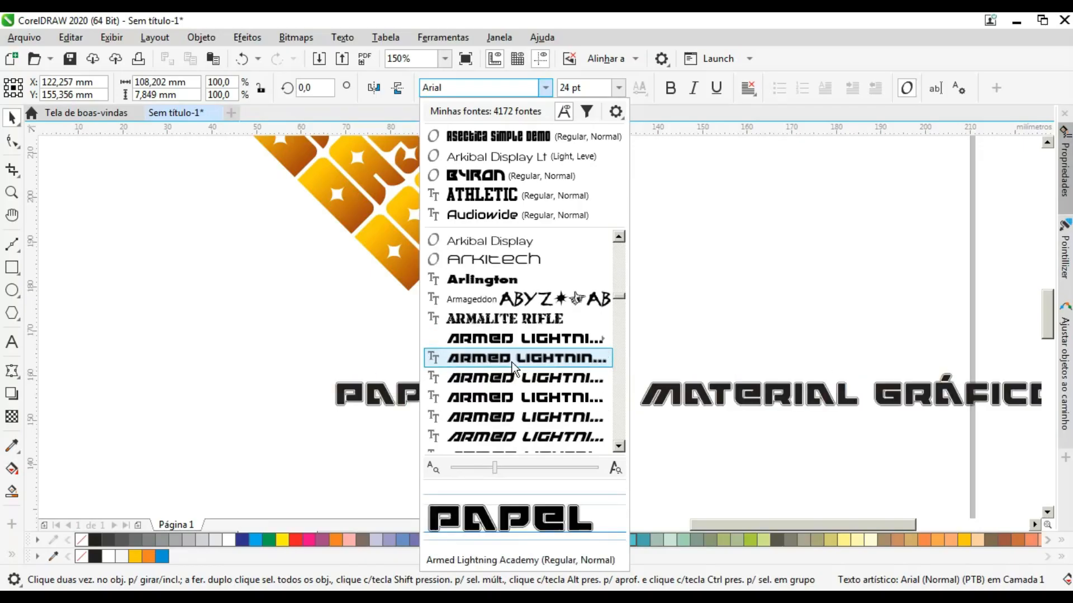
pyautogui.scroll(-4, 514, 368)
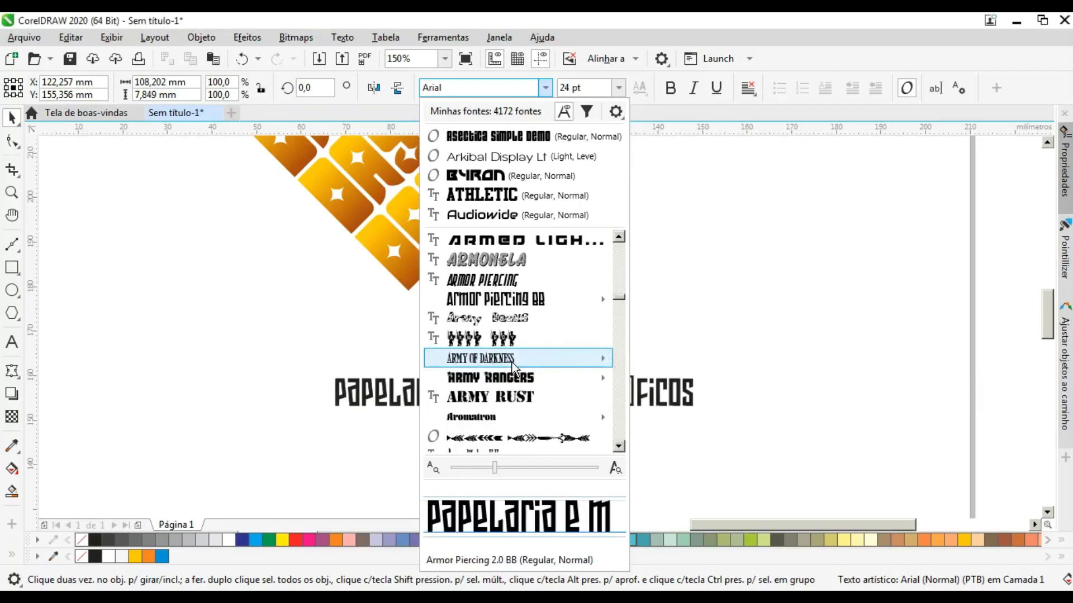
pyautogui.scroll(-2, 512, 363)
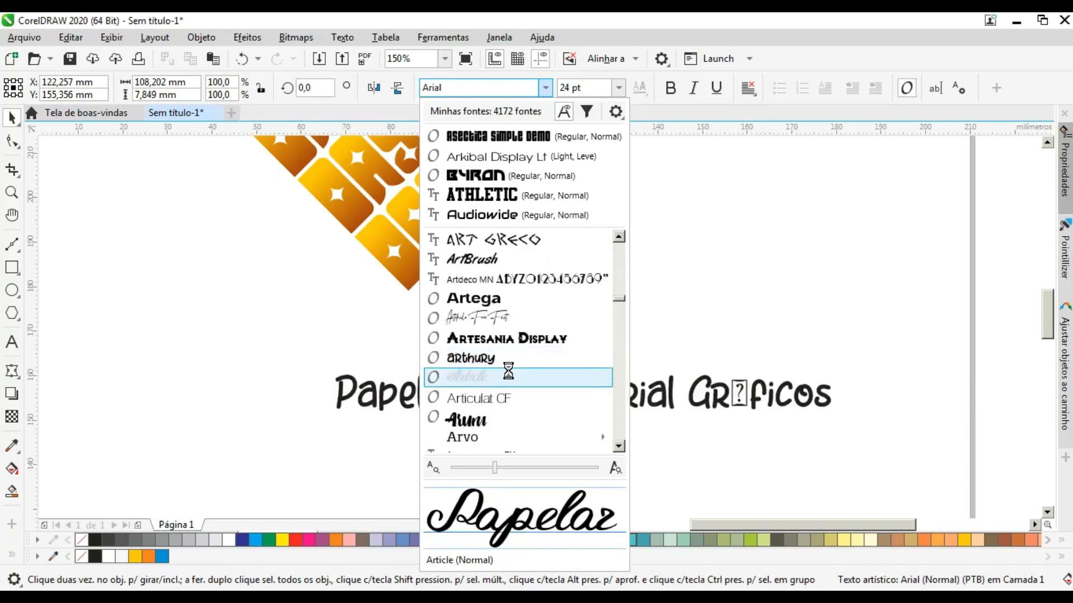
pyautogui.scroll(-1, 508, 371)
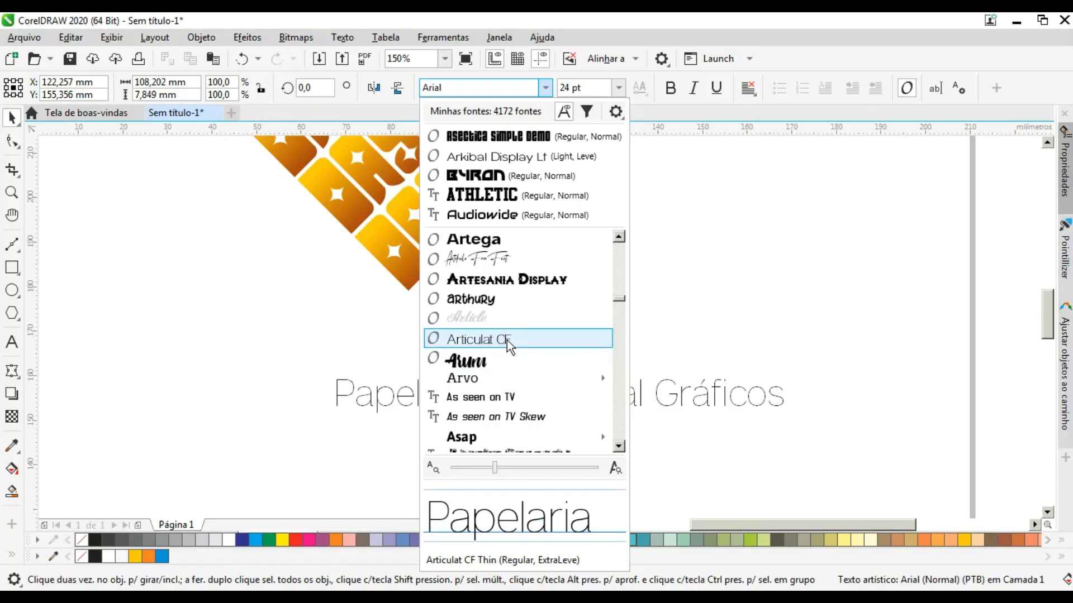
pyautogui.scroll(-1, 508, 341)
pyautogui.moveTo(511, 324)
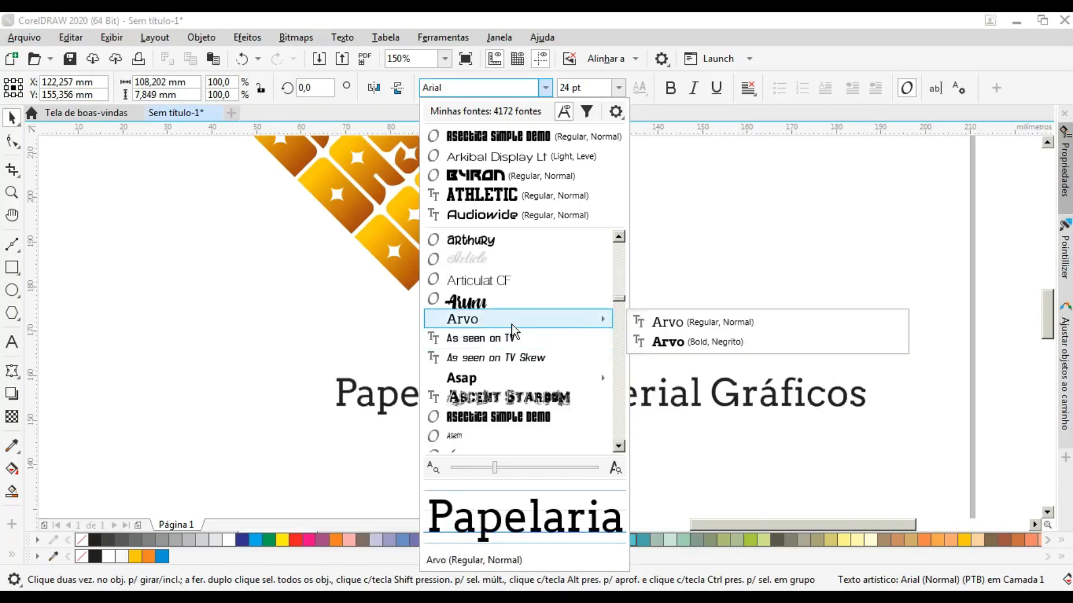
pyautogui.scroll(-1, 511, 324)
pyautogui.scroll(-1, 511, 324)
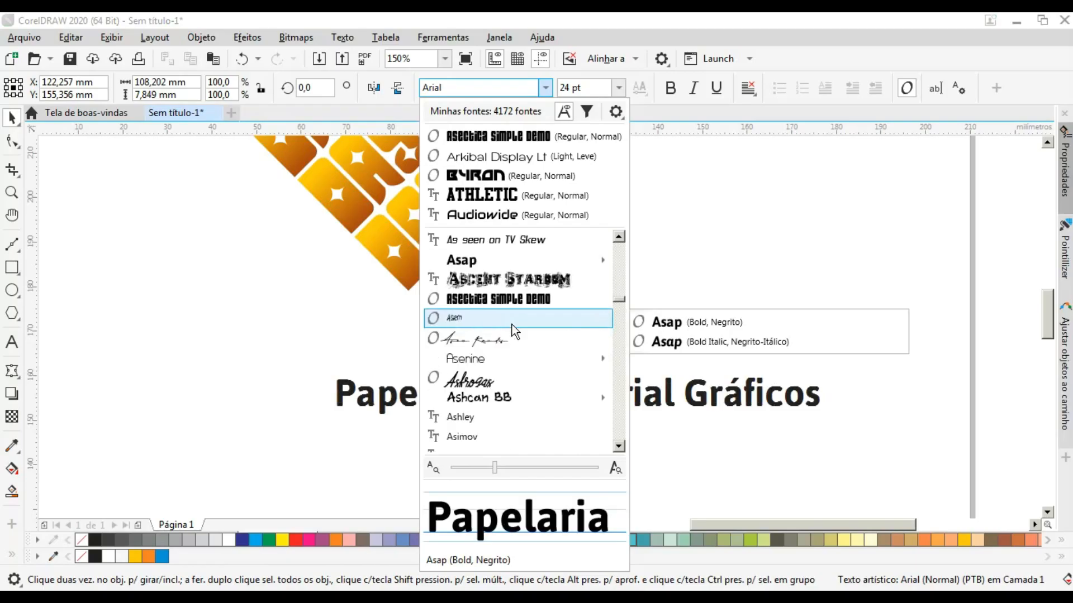
pyautogui.scroll(-1, 517, 310)
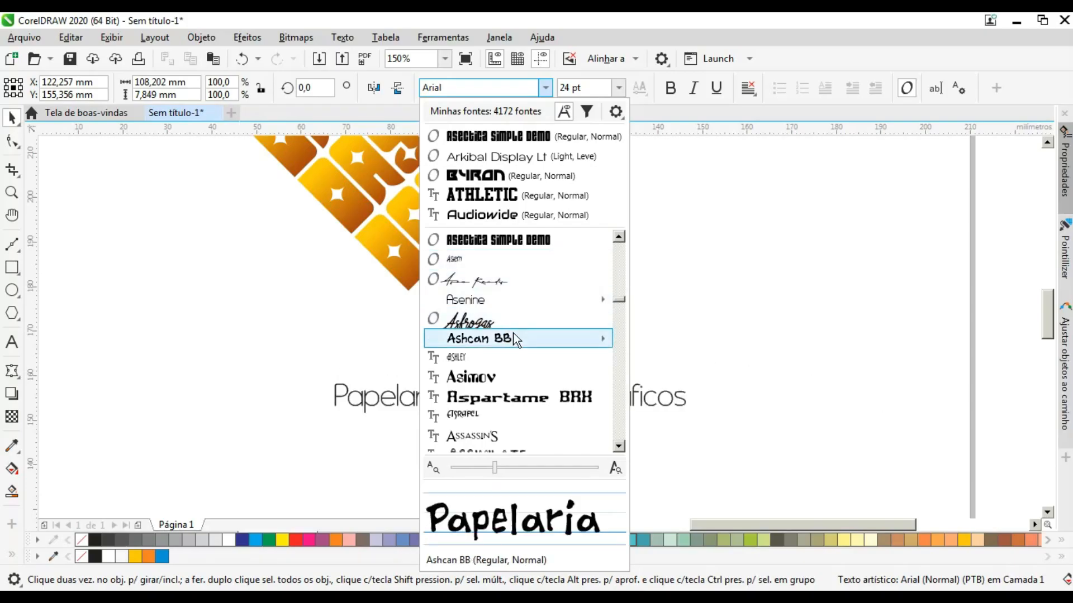
pyautogui.scroll(-2, 514, 335)
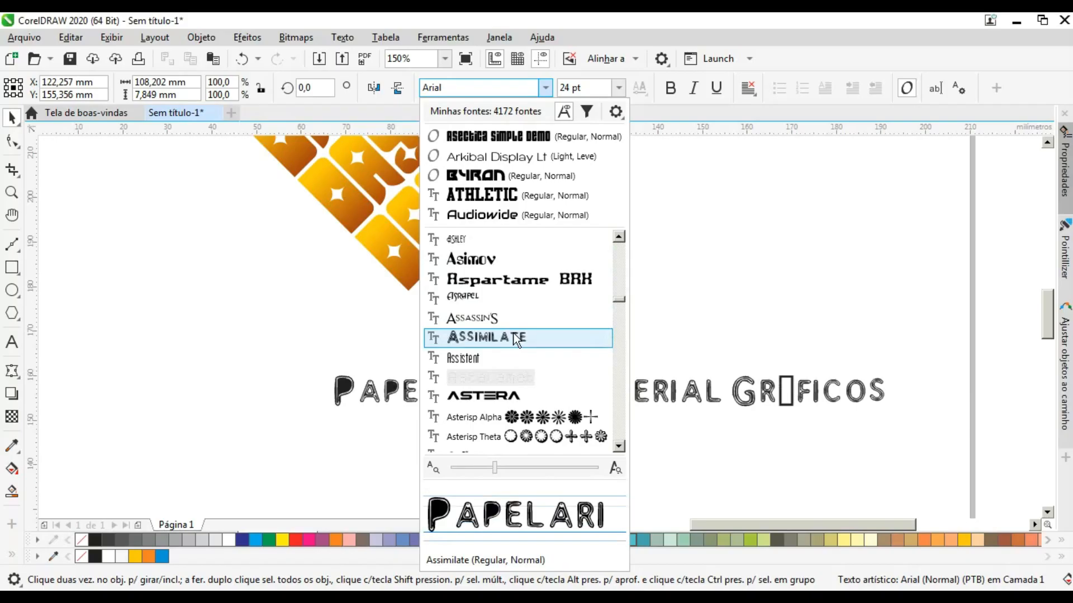
pyautogui.scroll(-1, 517, 341)
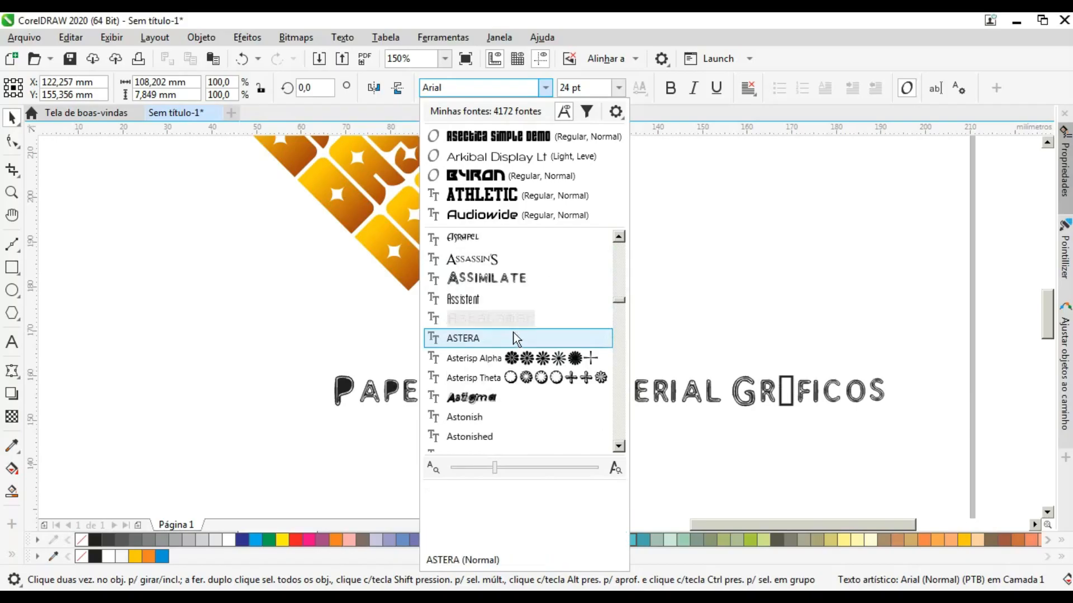
pyautogui.click(514, 298)
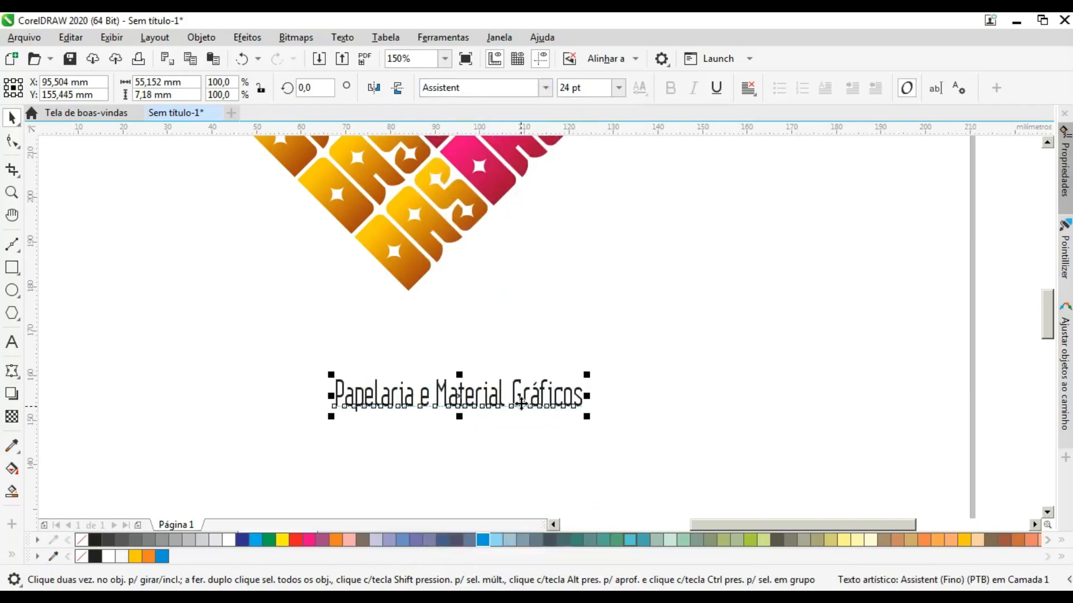
# - Preview fonts from the A section of the font list on the tagline and set its font to Axettac Demo
pyautogui.scroll(2, 521, 403)
pyautogui.scroll(-2, 521, 404)
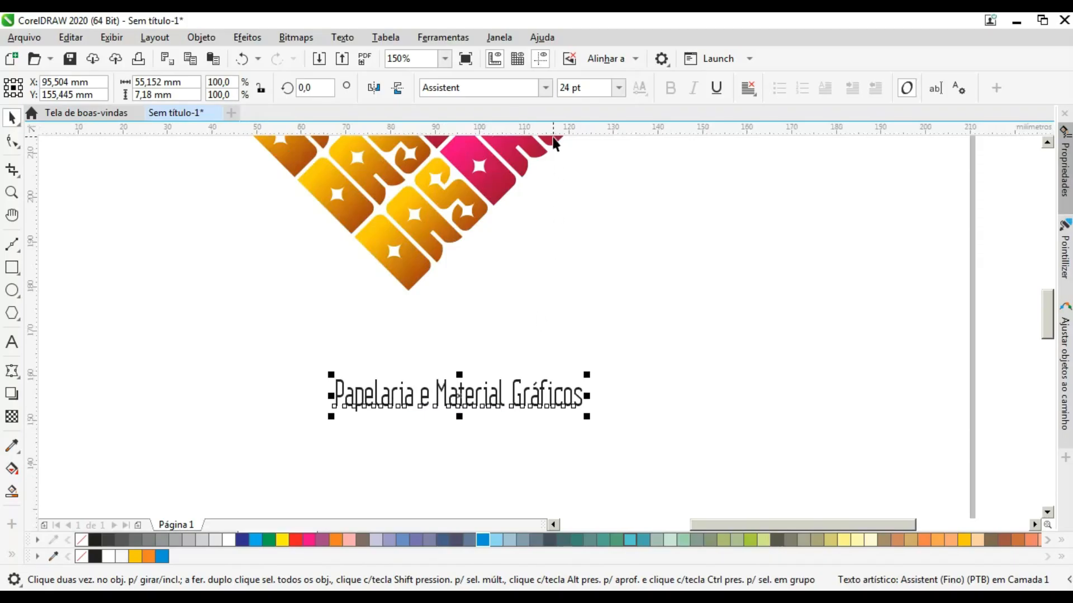
pyautogui.click(546, 87)
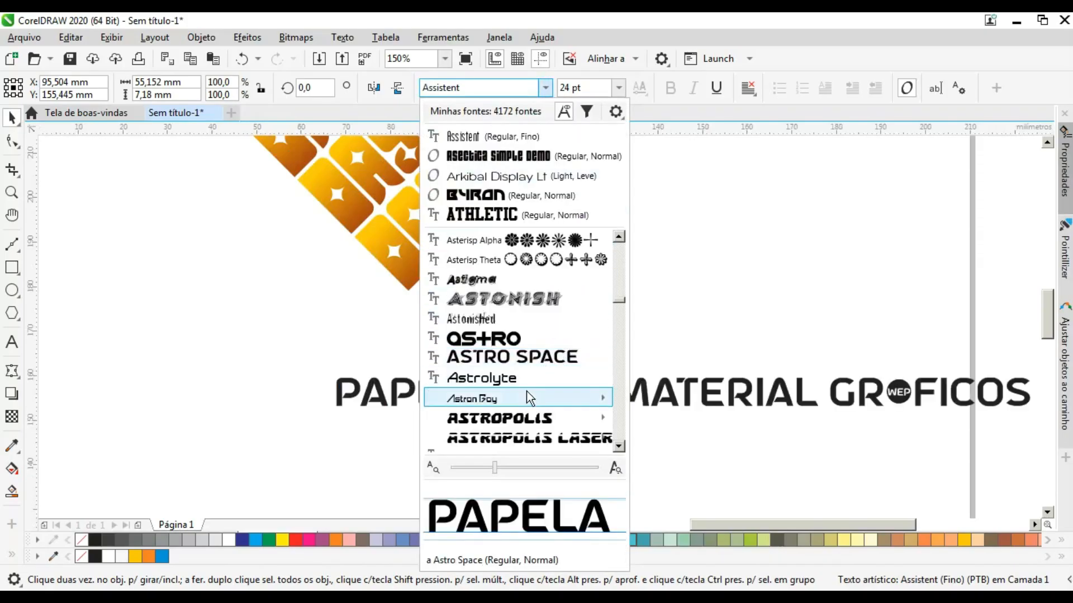
pyautogui.moveTo(526, 393)
pyautogui.scroll(-3, 525, 386)
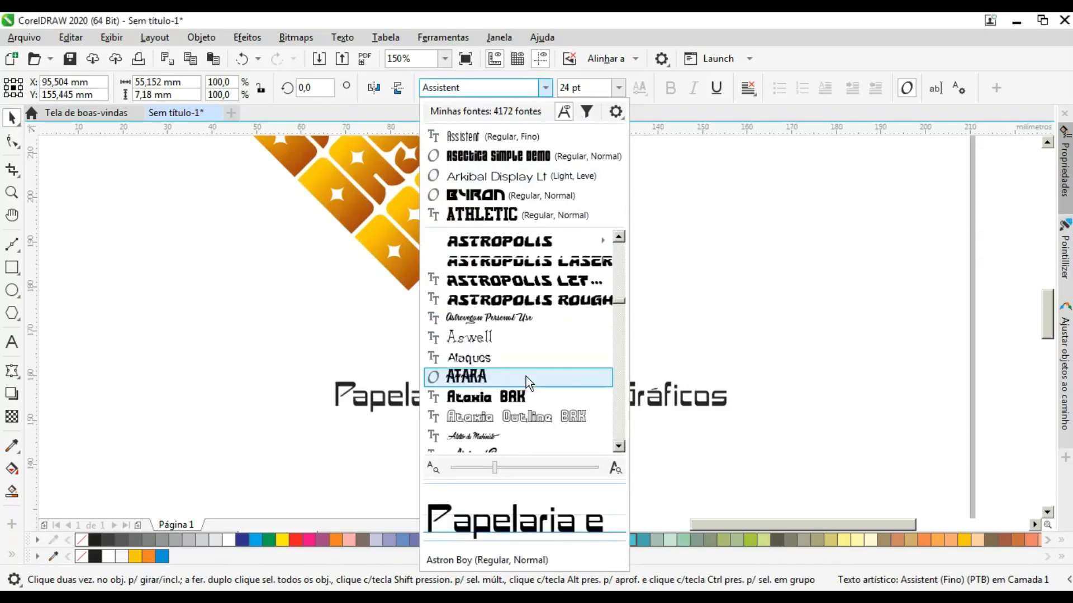
pyautogui.scroll(-2, 525, 373)
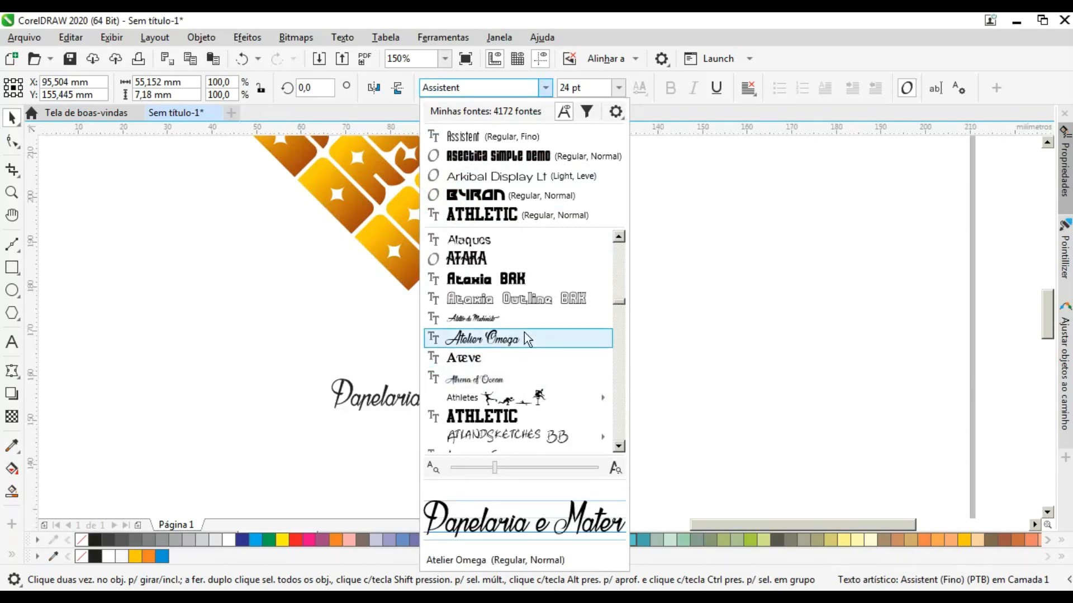
pyautogui.scroll(-3, 524, 340)
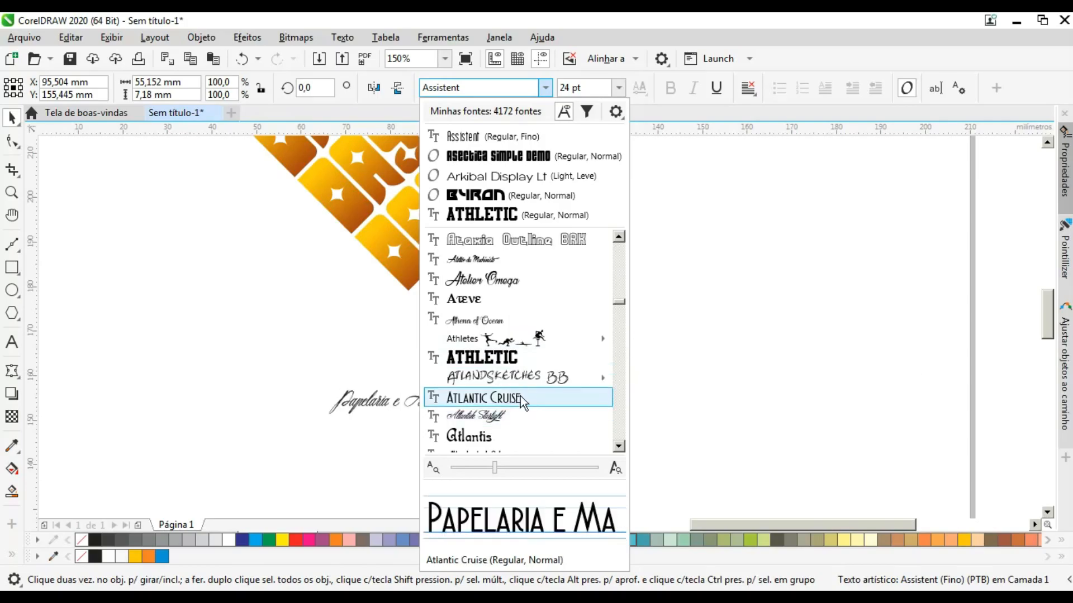
pyautogui.scroll(-3, 520, 395)
pyautogui.scroll(-3, 539, 380)
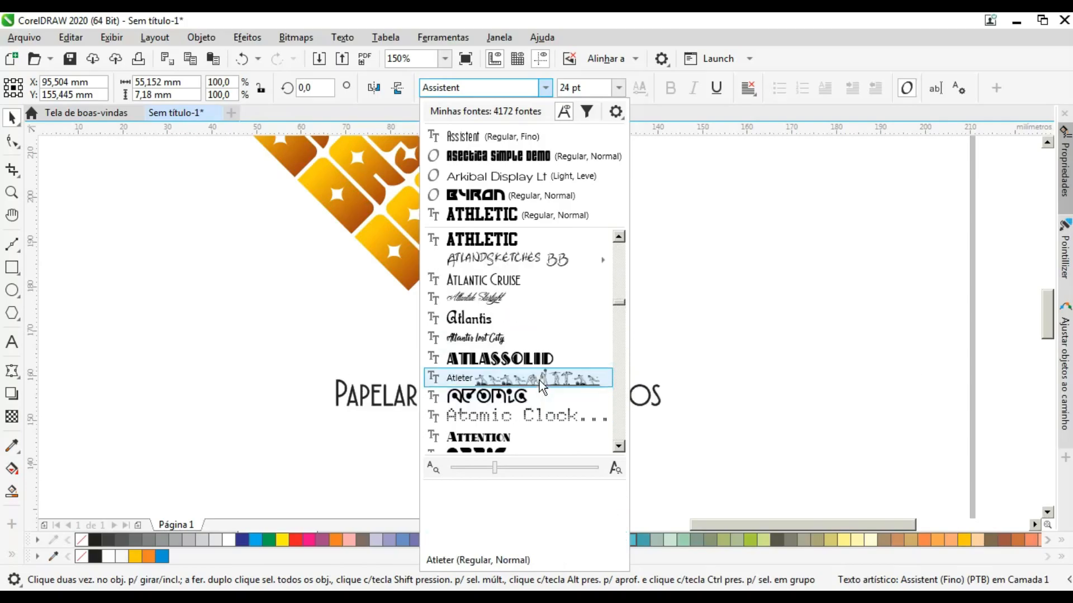
pyautogui.scroll(-3, 529, 419)
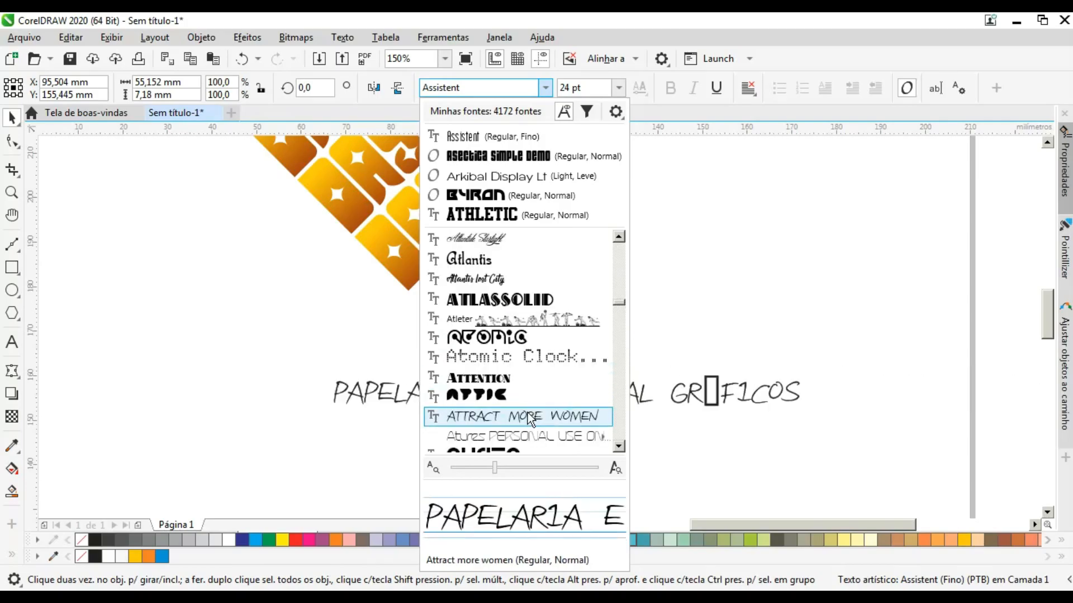
pyautogui.scroll(-3, 528, 418)
pyautogui.scroll(-3, 526, 409)
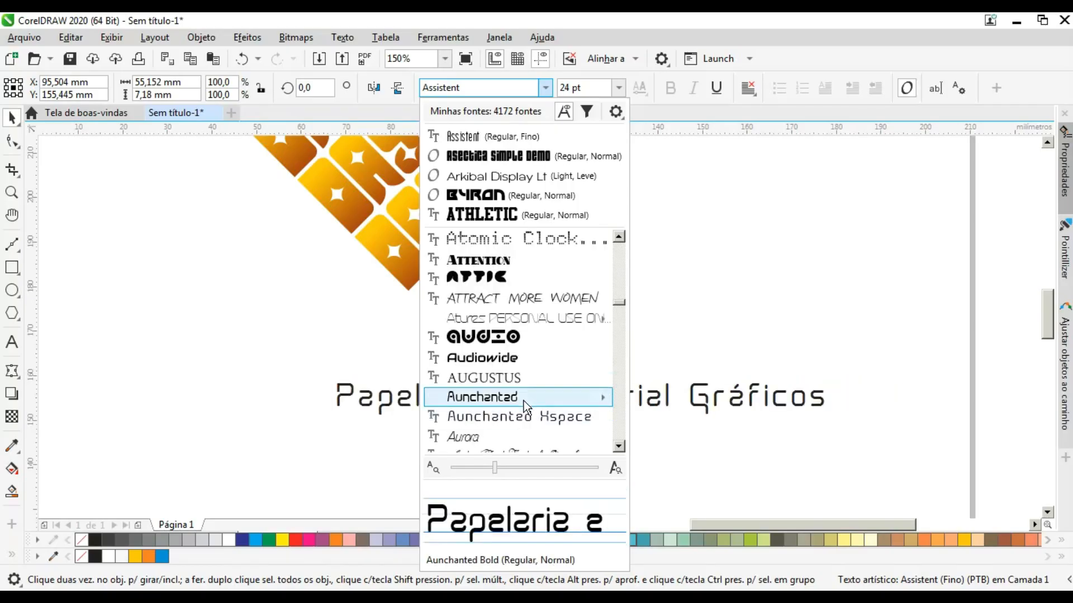
pyautogui.scroll(-6, 524, 401)
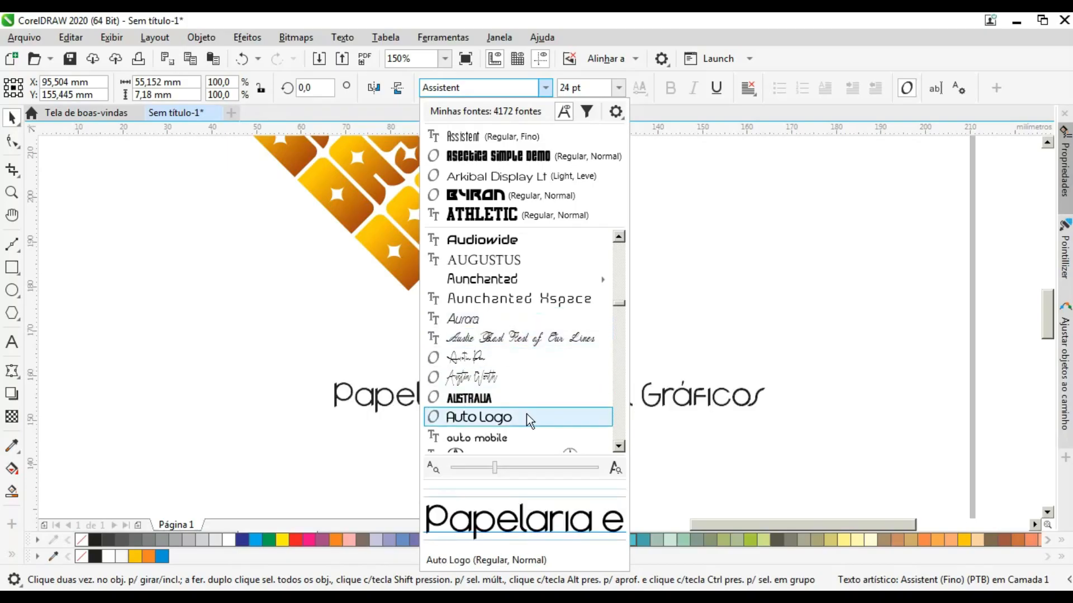
pyautogui.scroll(-3, 525, 414)
pyautogui.scroll(-3, 526, 414)
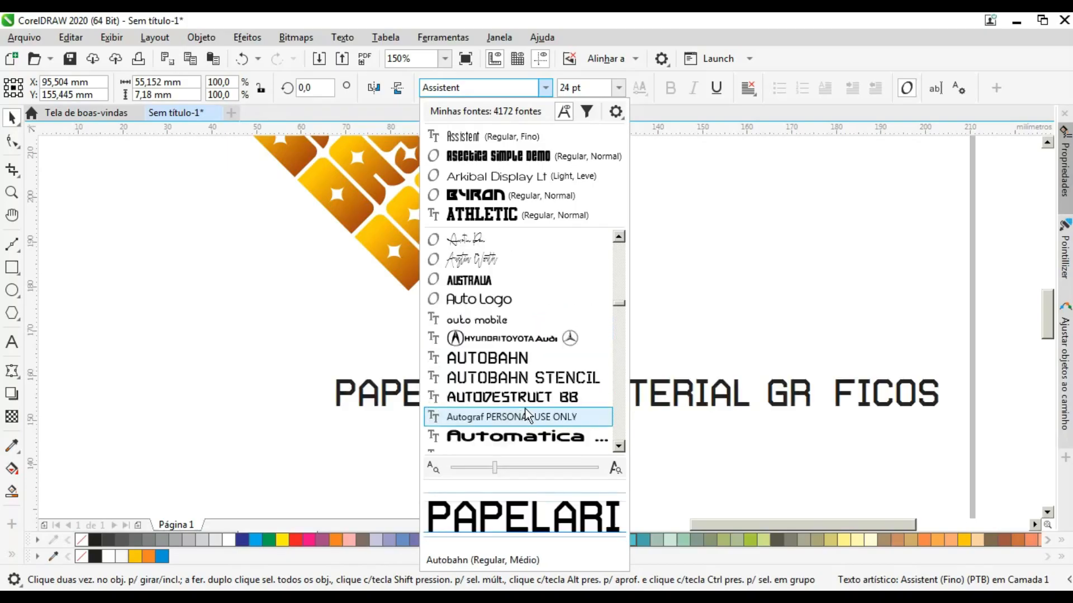
pyautogui.scroll(-3, 525, 416)
pyautogui.scroll(-9, 528, 358)
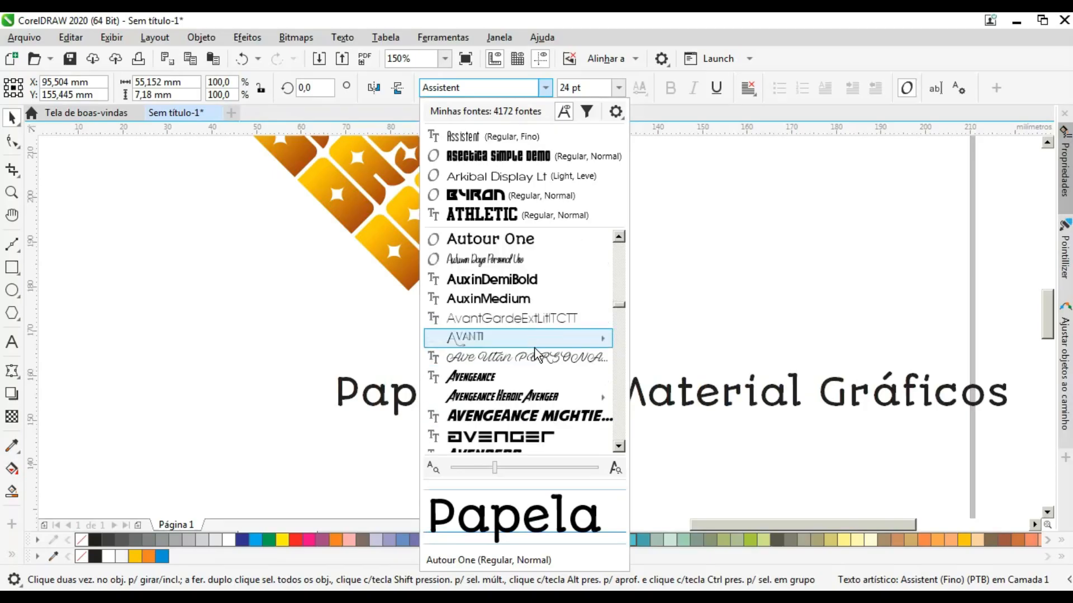
pyautogui.scroll(-2, 535, 355)
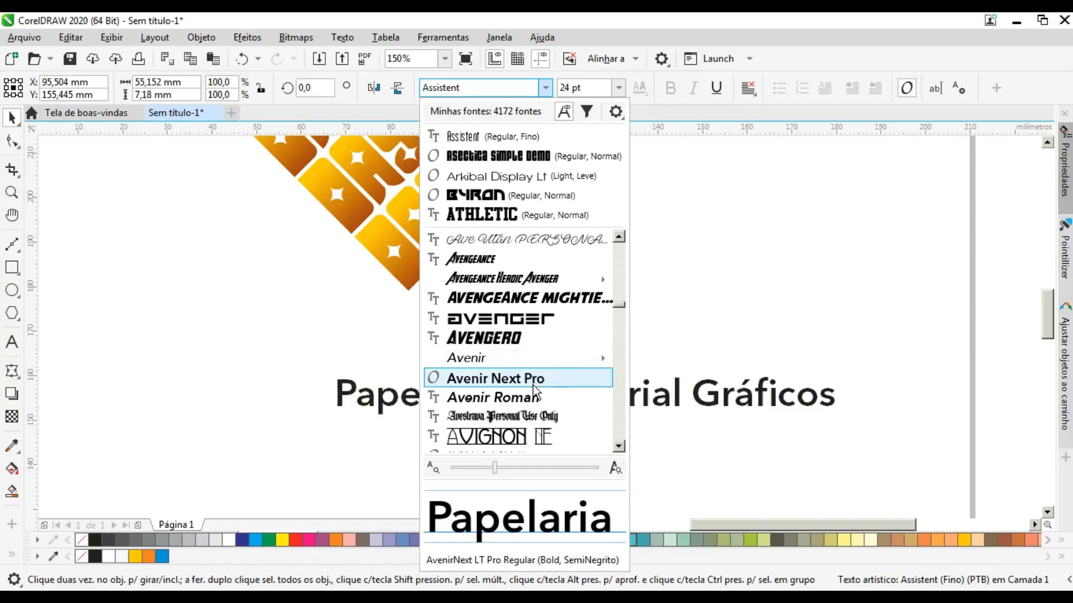
pyautogui.scroll(-1, 535, 396)
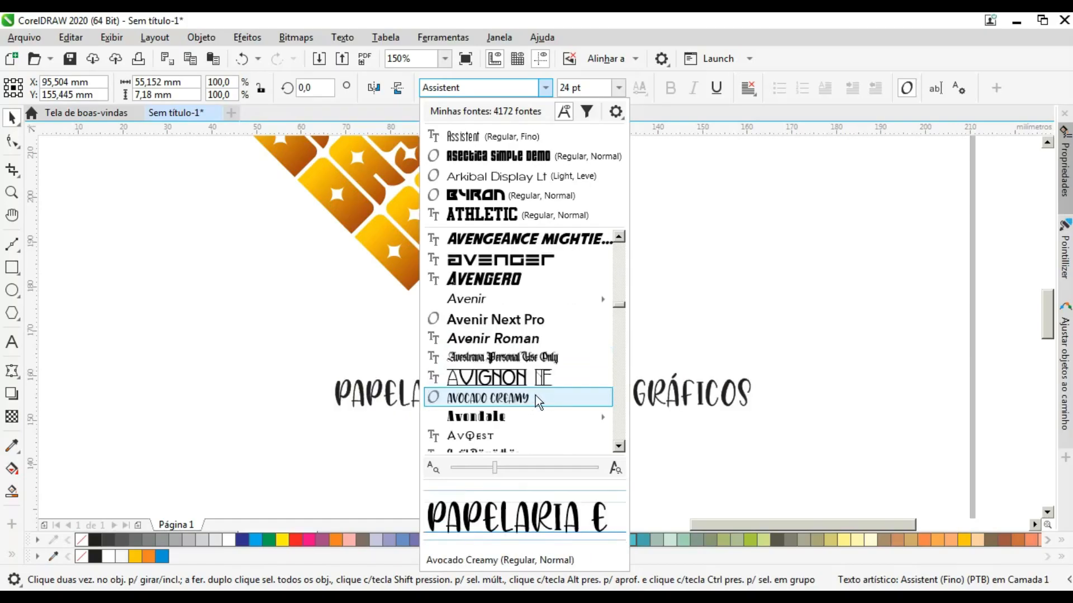
pyautogui.scroll(-2, 537, 330)
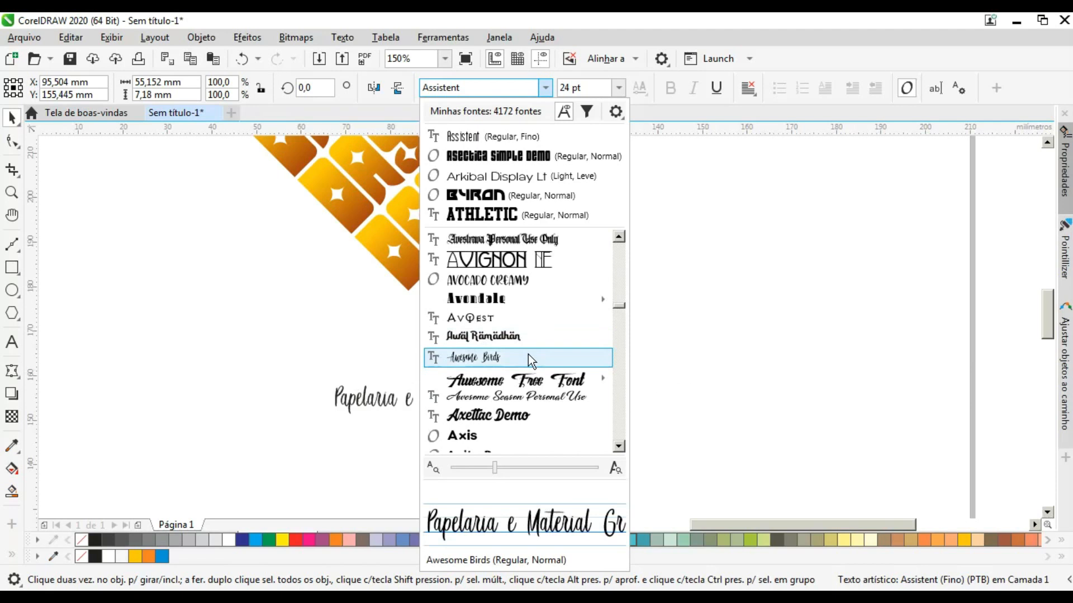
pyautogui.scroll(-1, 527, 354)
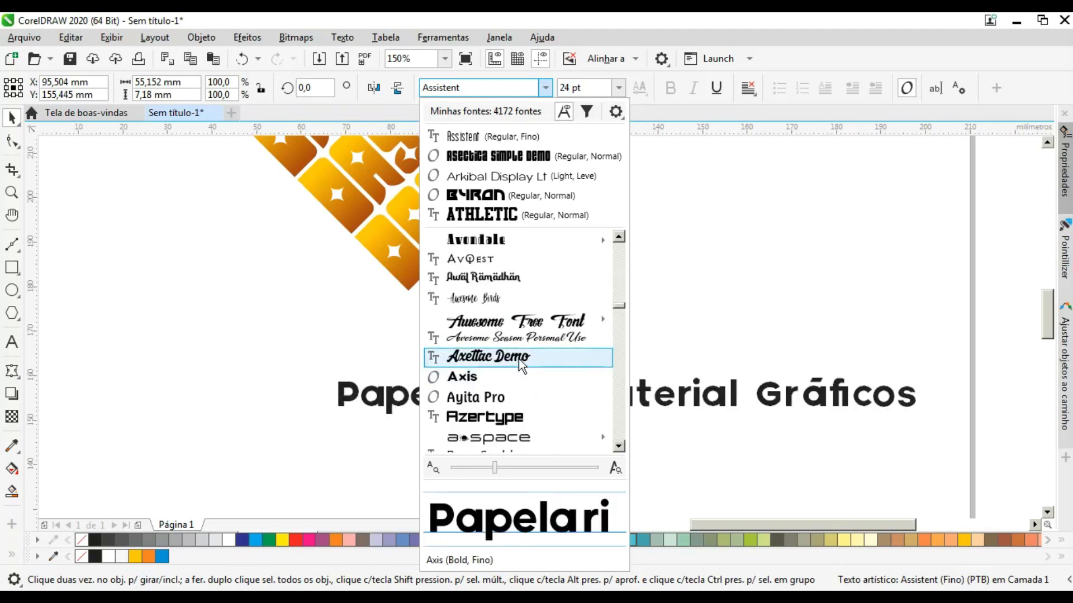
pyautogui.click(517, 357)
# - Centre the tagline beneath the diamond at about X 83.7 mm, and lower it to about Y 134.2 mm
pyautogui.scroll(-1, 518, 422)
pyautogui.moveTo(519, 409); pyautogui.dragTo(467, 381)
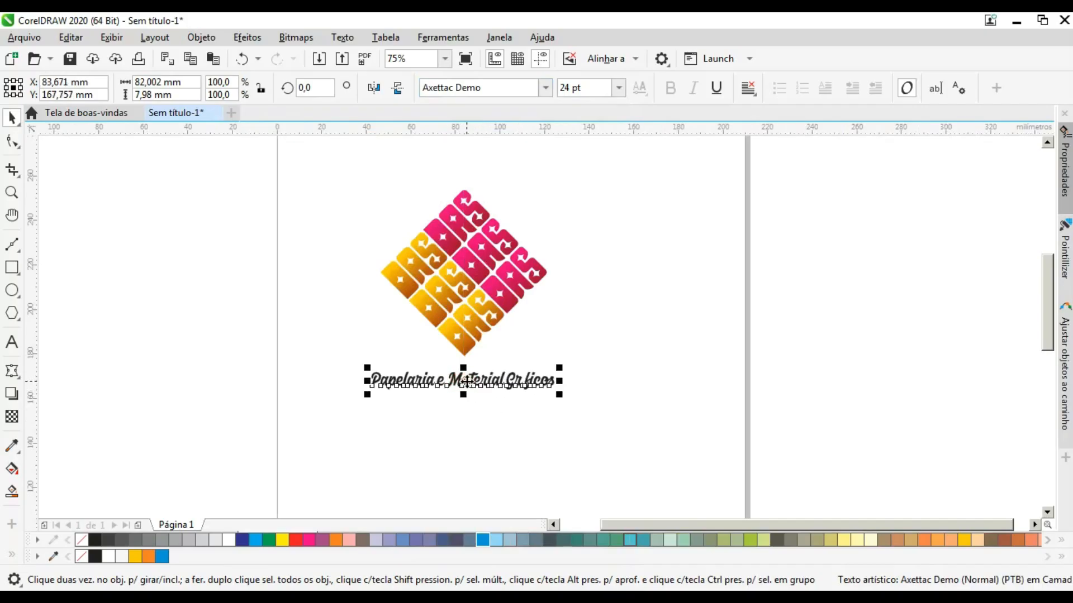
pyautogui.scroll(1, 467, 381)
pyautogui.click(256, 303)
pyautogui.click(474, 384)
pyautogui.scroll(-1, 482, 379)
pyautogui.moveTo(482, 378); pyautogui.dragTo(480, 453)
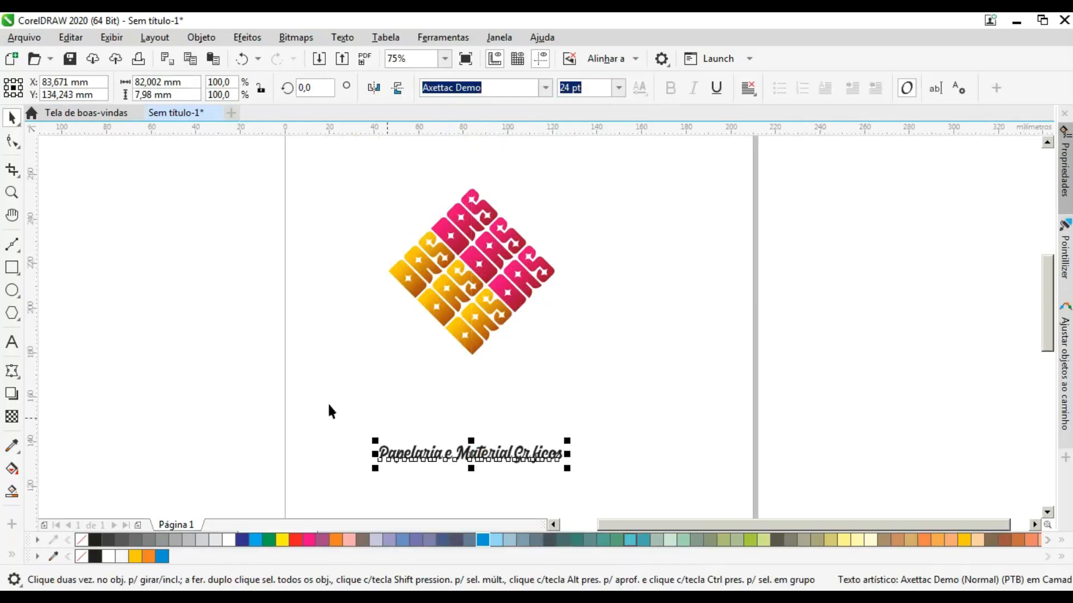
# - Draw a circle about 74.5 mm in diameter around the diamond, touching its corners
pyautogui.click(13, 291)
pyautogui.moveTo(389, 190); pyautogui.dragTo(531, 359)
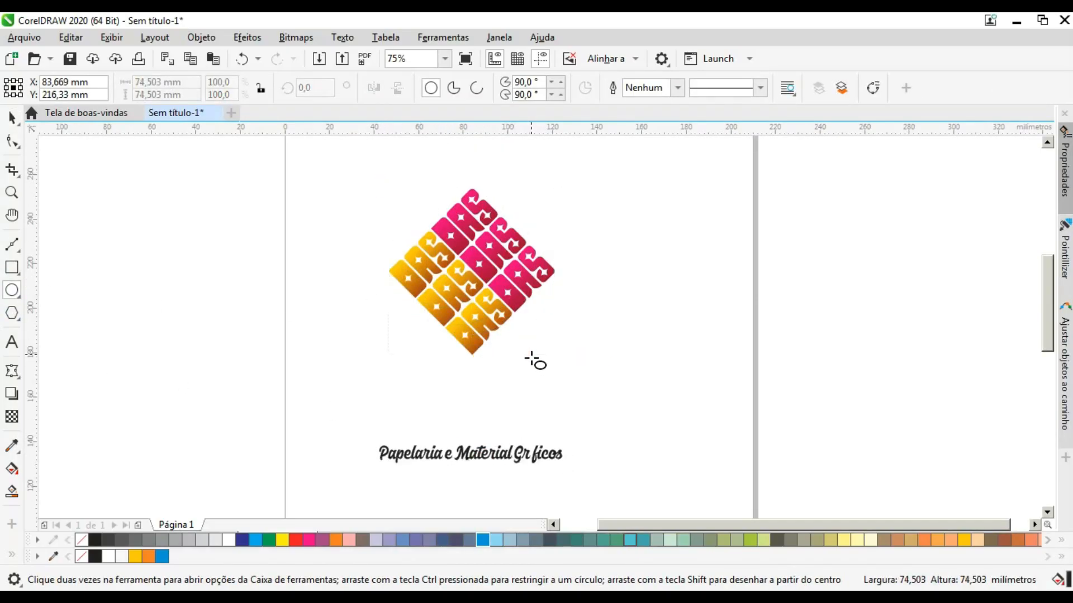
pyautogui.click(11, 119)
# - Enlarge the tagline from its centre to about 47.7 pt and set its font to Baar Sophia
pyautogui.click(480, 454)
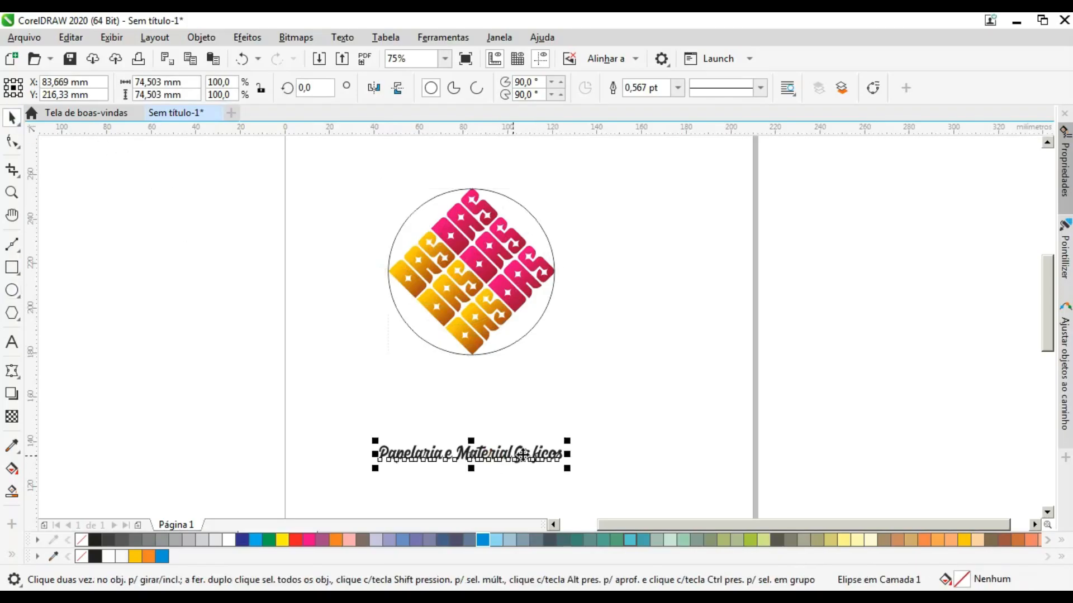
pyautogui.moveTo(572, 436); pyautogui.dragTo(658, 371)
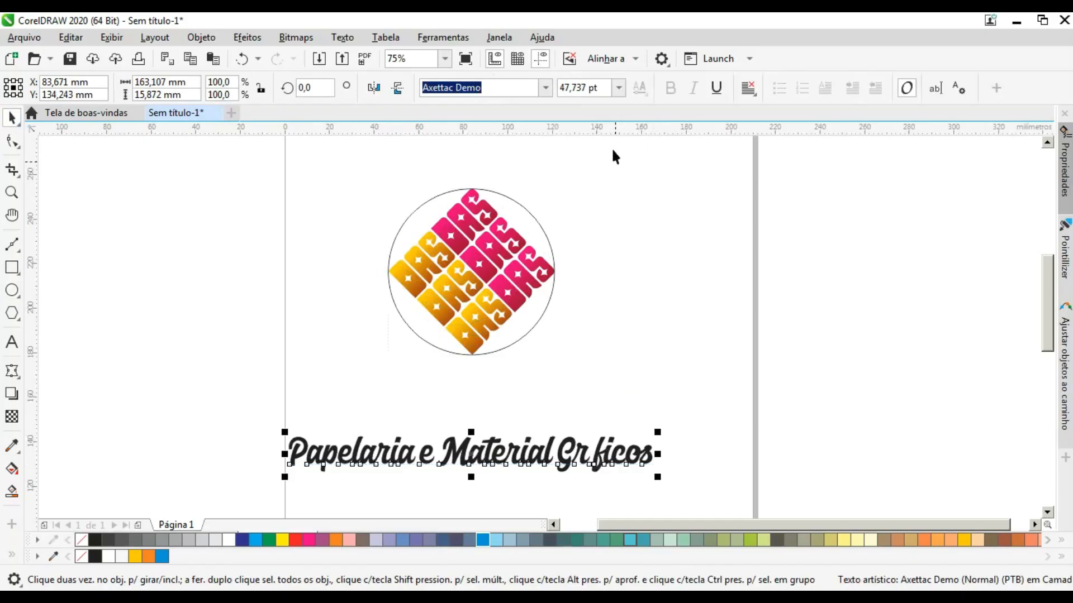
pyautogui.click(545, 90)
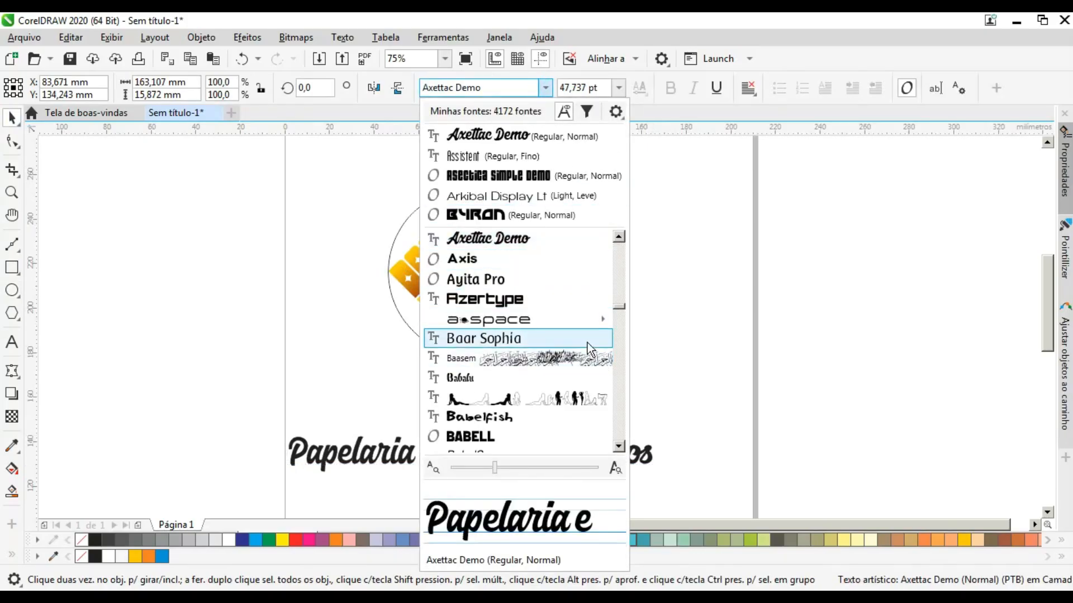
pyautogui.click(587, 343)
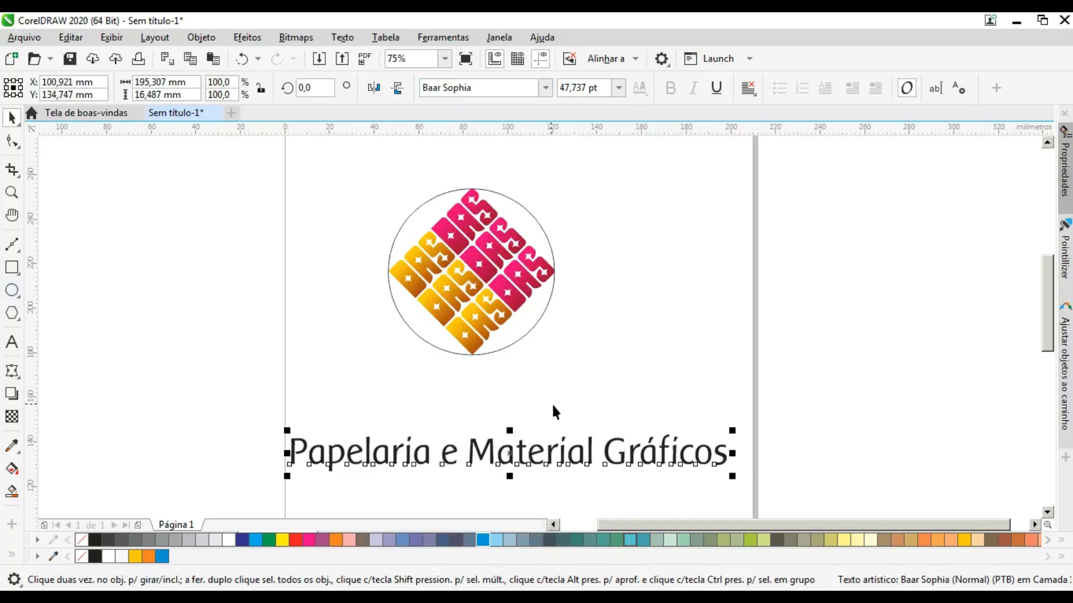
# - Widen the tagline's letter spacing to a width of about 265 mm, and scale it down to about 35.4 pt just below the circle
pyautogui.click(12, 141)
pyautogui.moveTo(734, 478); pyautogui.dragTo(894, 475)
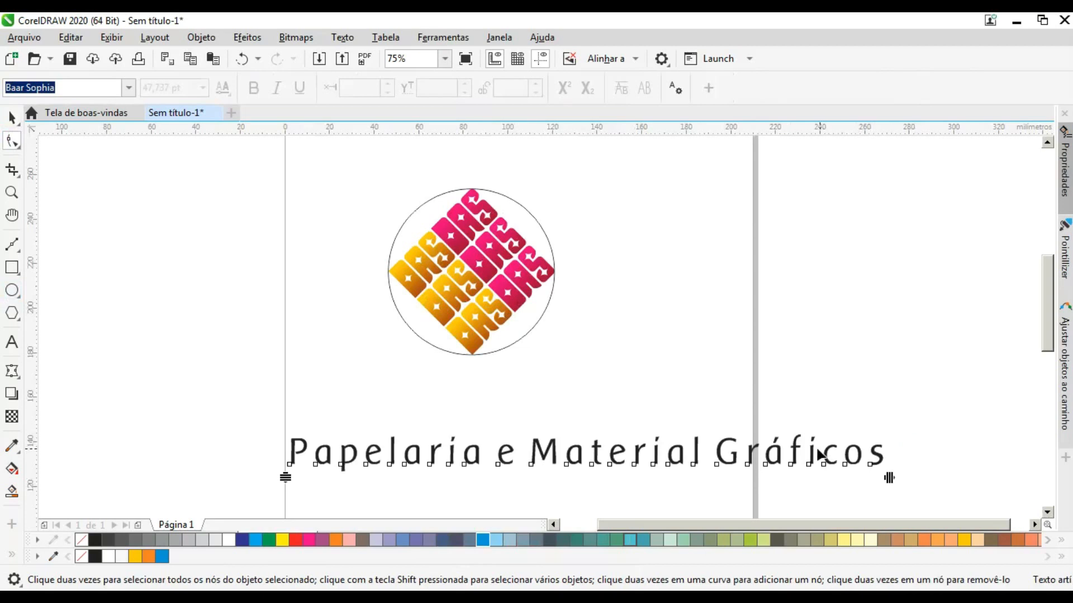
pyautogui.click(14, 117)
pyautogui.moveTo(612, 461); pyautogui.dragTo(511, 395)
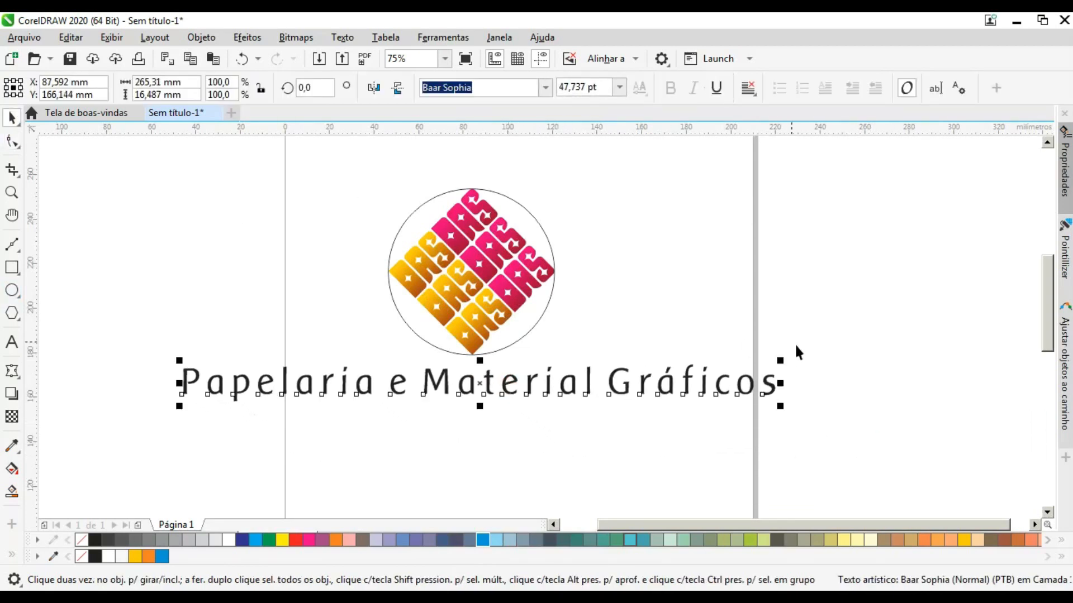
pyautogui.moveTo(782, 360); pyautogui.dragTo(701, 348)
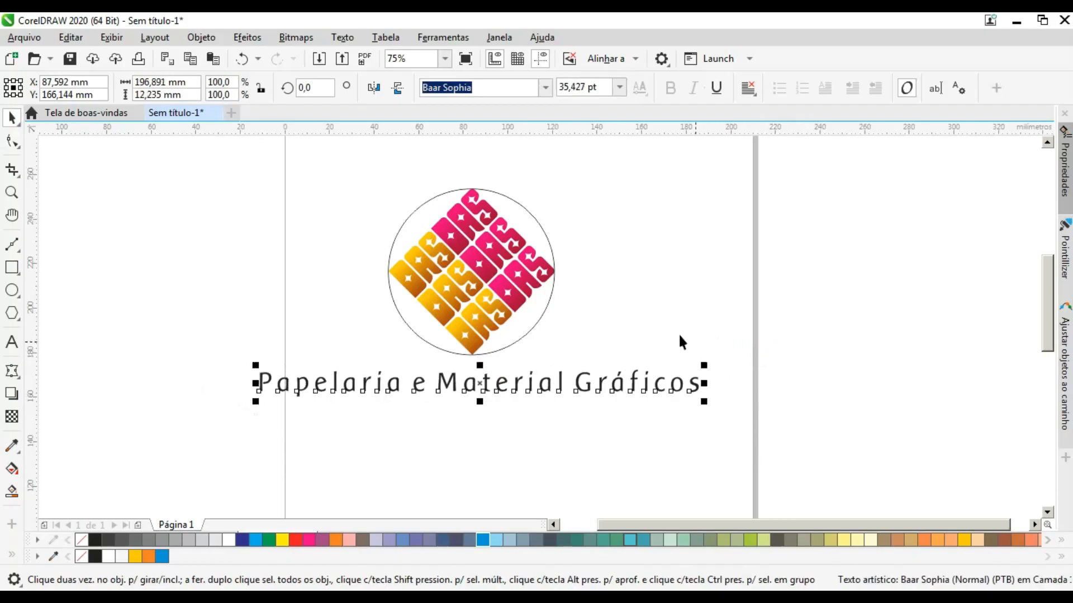
# - Fit the tagline to the outside of the circle at 0 mm distance with an offset of about 117 mm, leaving the gap at the top
pyautogui.click(340, 38)
pyautogui.click(460, 255)
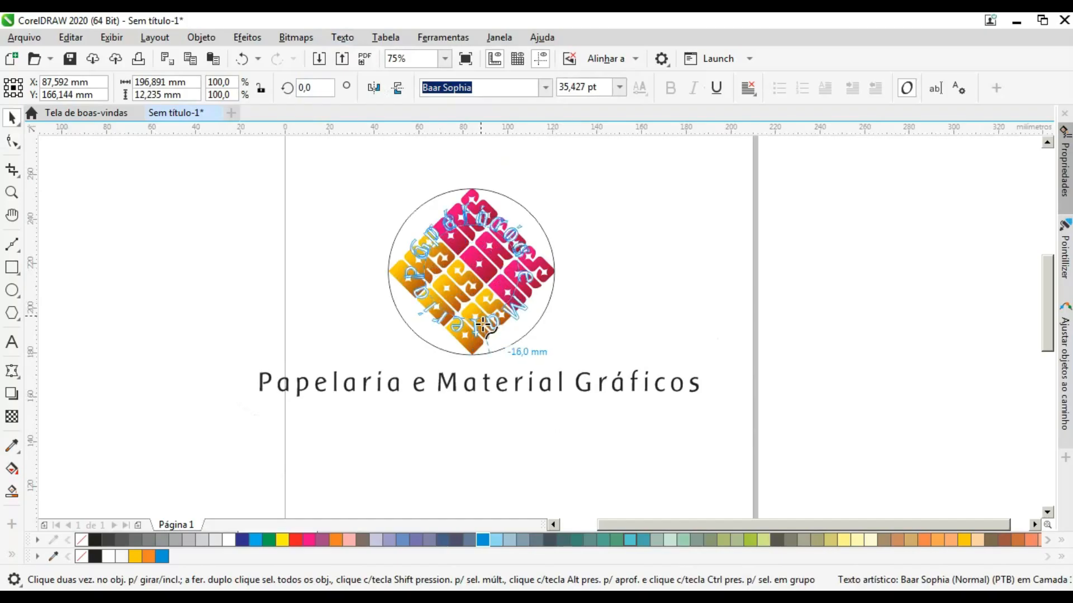
pyautogui.click(474, 354)
pyautogui.click(469, 356)
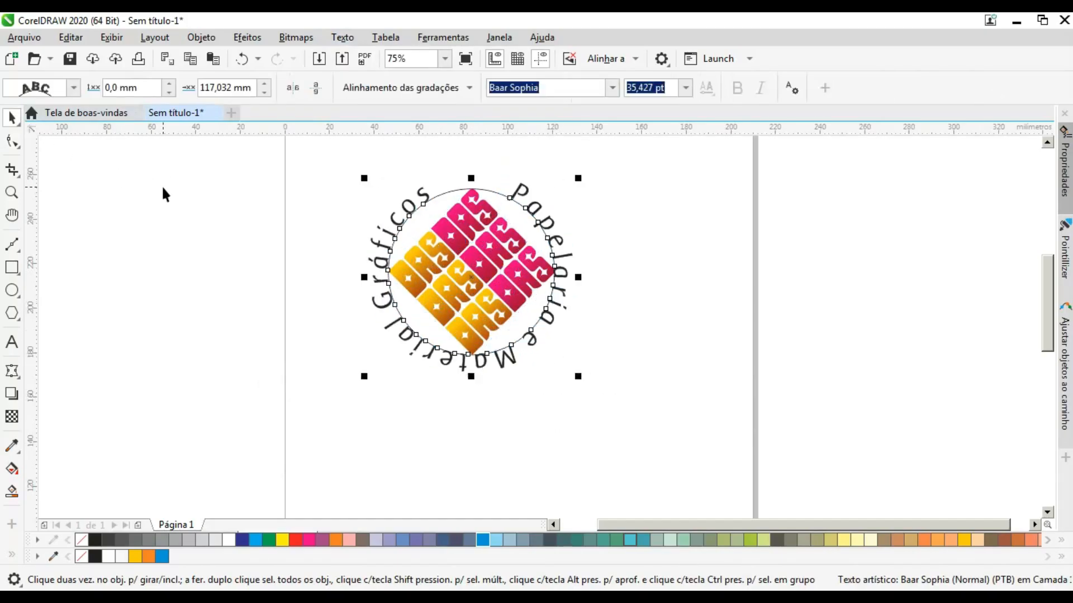
# - Break the curved tagline apart from its circular path and delete the circle
pyautogui.click(525, 202)
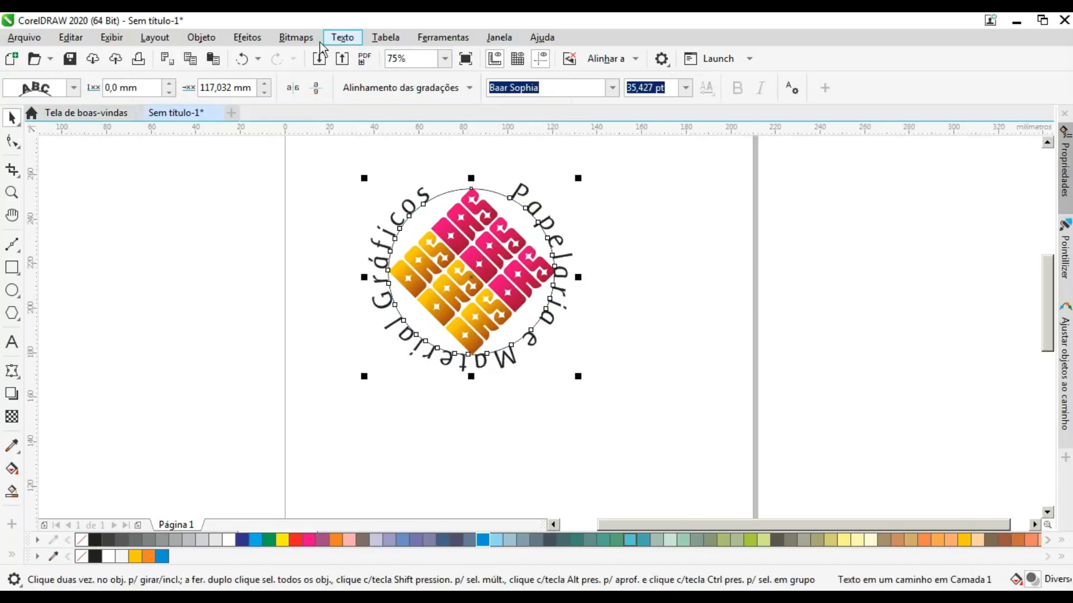
pyautogui.click(341, 39)
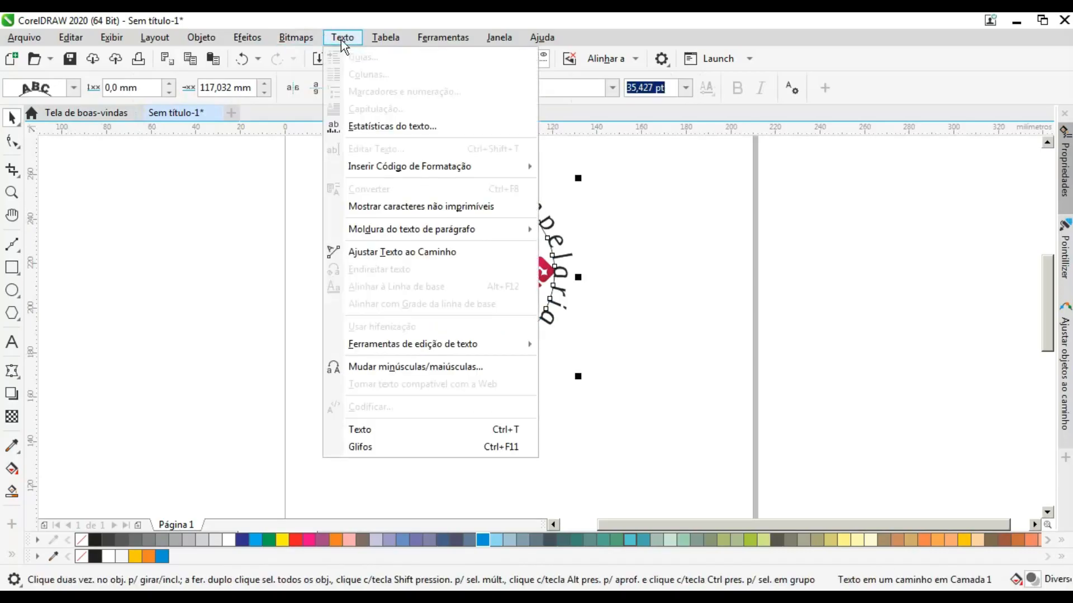
pyautogui.moveTo(208, 35)
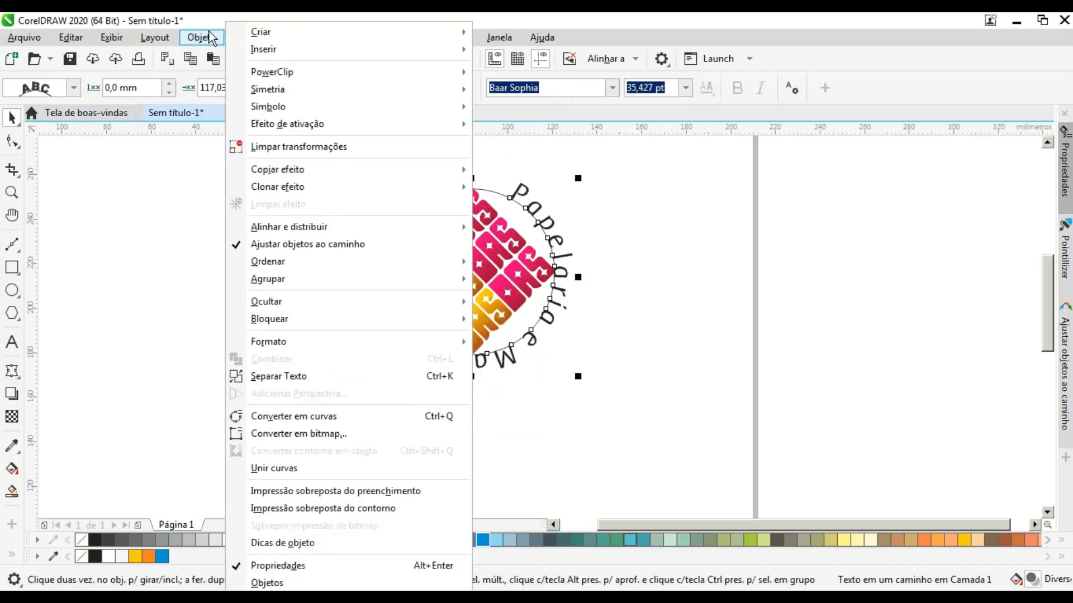
pyautogui.click(335, 378)
pyautogui.click(652, 280)
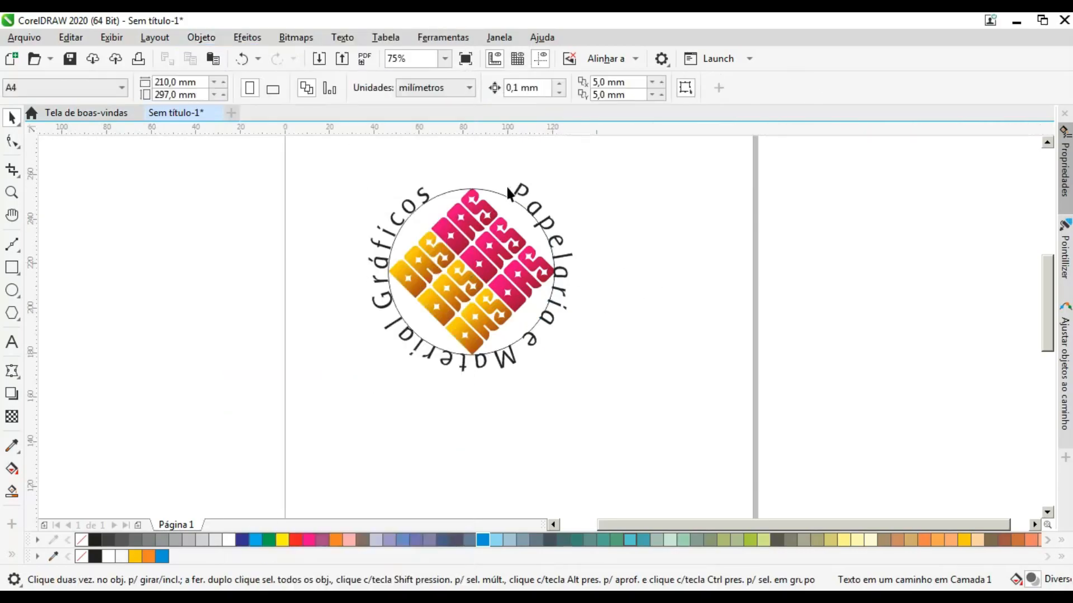
pyautogui.click(497, 194)
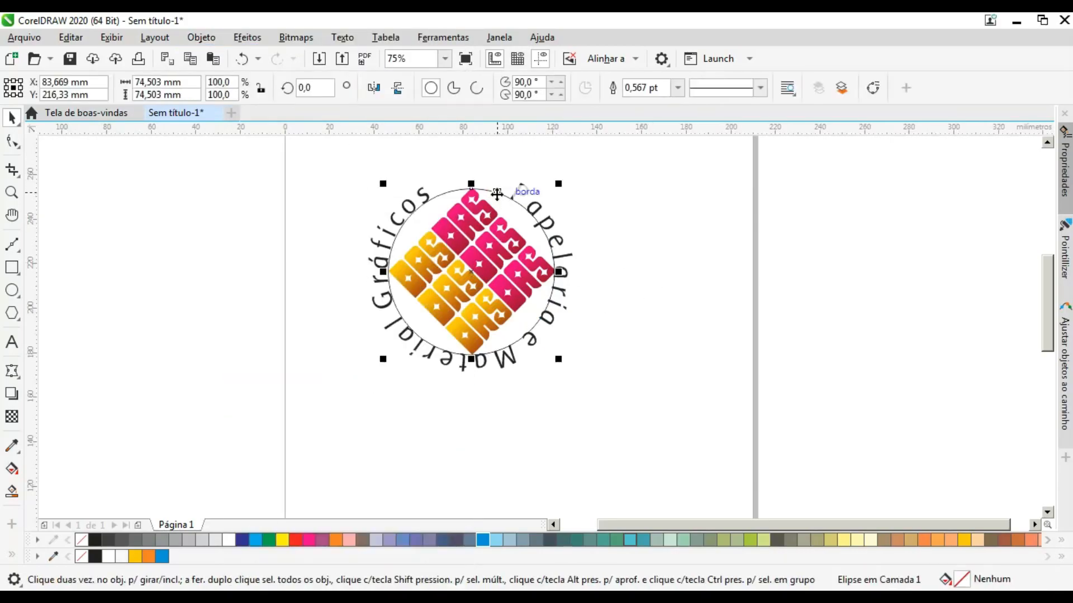
pyautogui.press('Delete')
# - Scale the diamond group down about its centre to roughly three quarters of its size, leaving space inside the circular tagline
pyautogui.scroll(2, 485, 247)
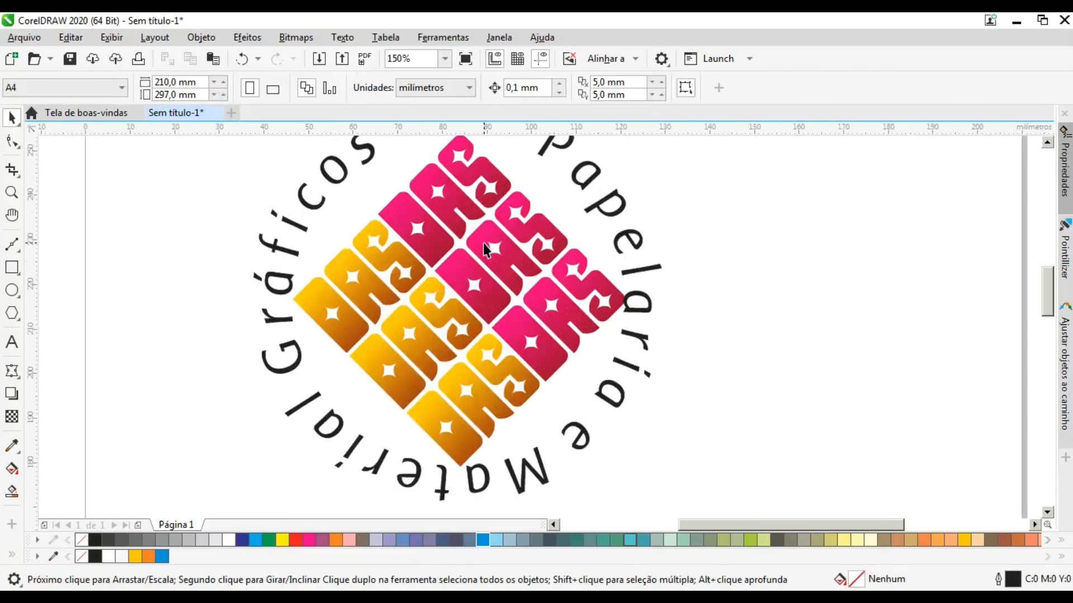
pyautogui.scroll(1, 467, 282)
pyautogui.scroll(-1, 459, 288)
pyautogui.click(459, 289)
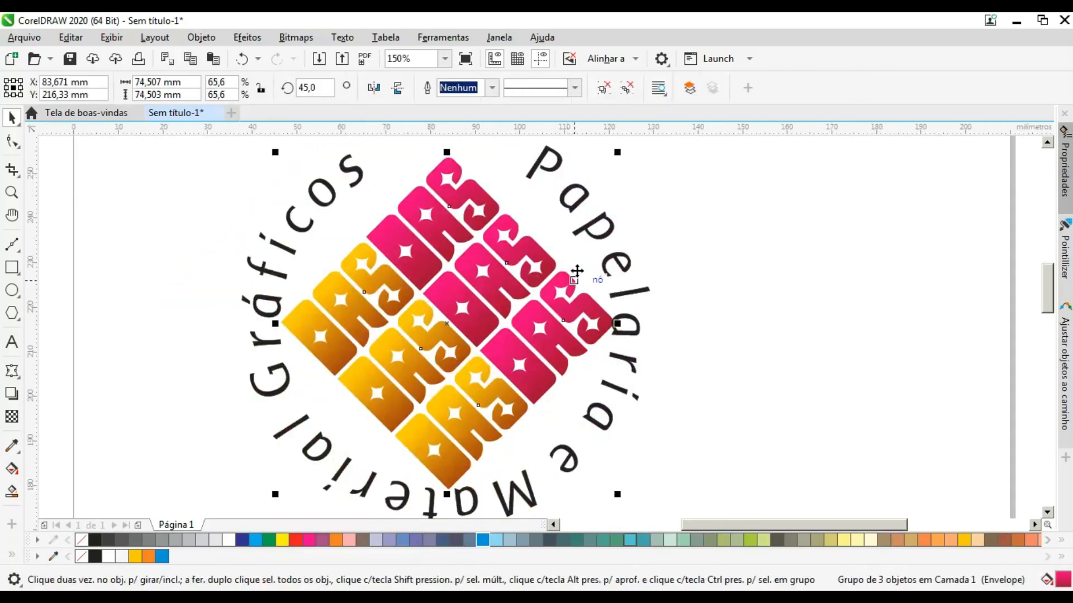
pyautogui.moveTo(618, 150); pyautogui.dragTo(580, 166)
pyautogui.scroll(-2, 509, 250)
pyautogui.click(659, 283)
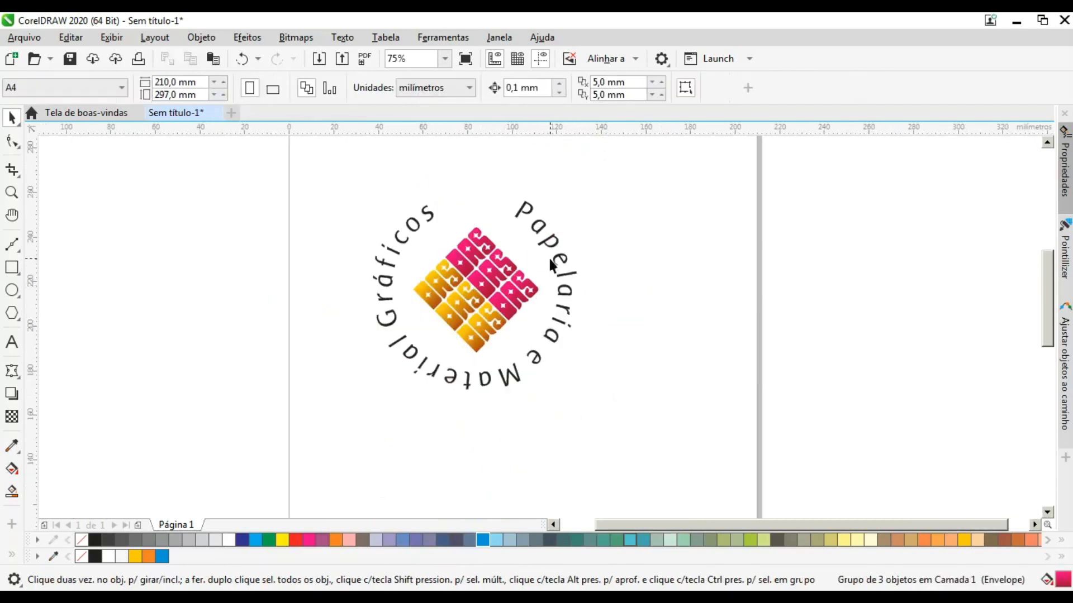
# - Scale the circular tagline down about its centre to about 31.4 pt, bringing it closer to the diamond
pyautogui.scroll(2, 553, 266)
pyautogui.click(569, 266)
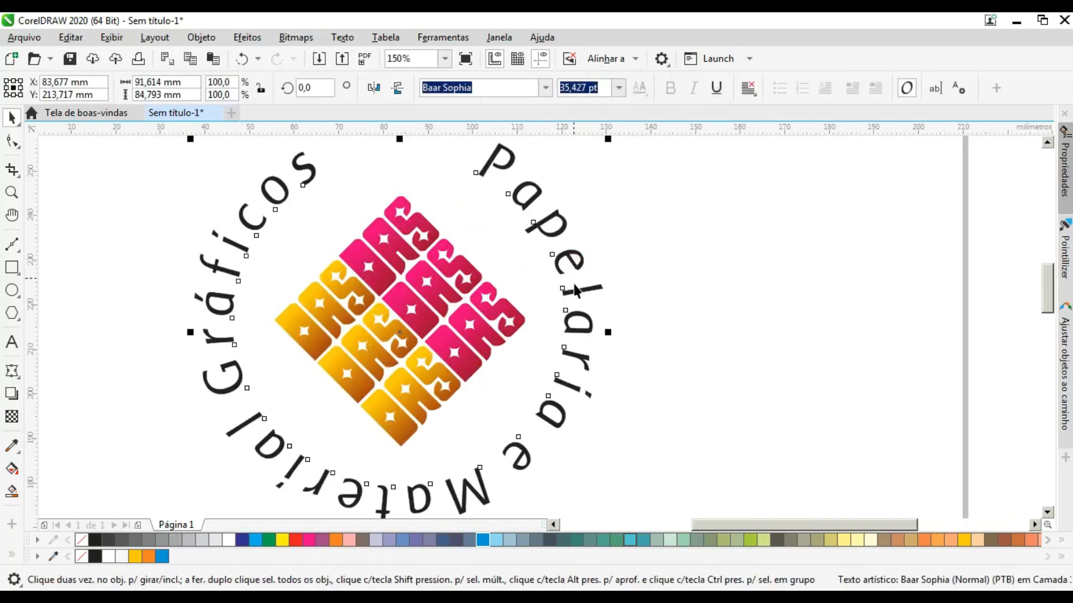
pyautogui.moveTo(610, 141); pyautogui.dragTo(589, 148)
# - Colour the circular tagline's outline and fill orange
pyautogui.rightClick(340, 539)
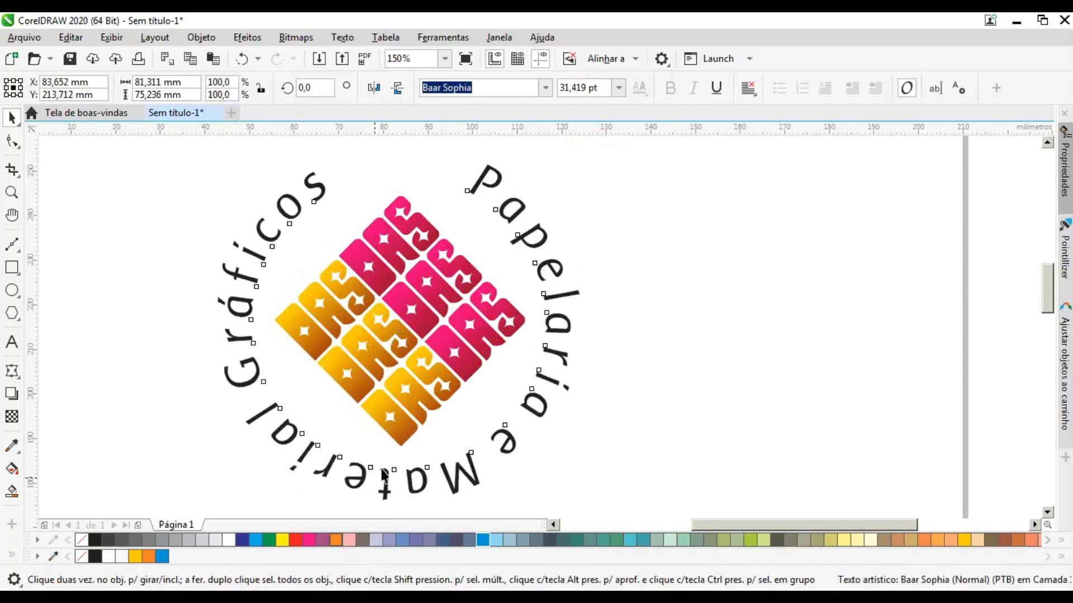
pyautogui.scroll(-1, 434, 387)
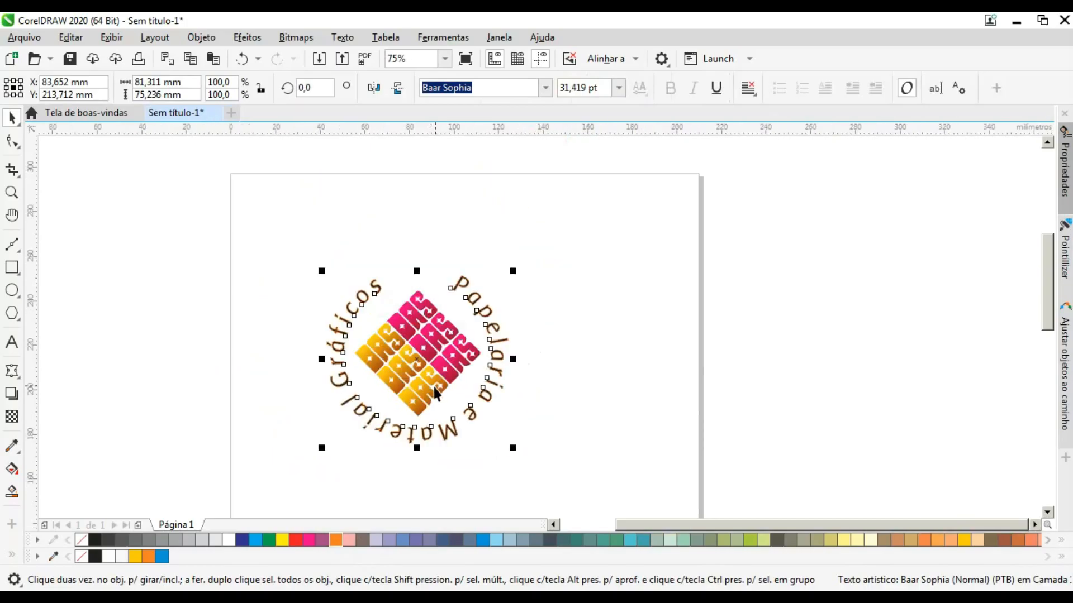
pyautogui.click(80, 540)
pyautogui.click(334, 541)
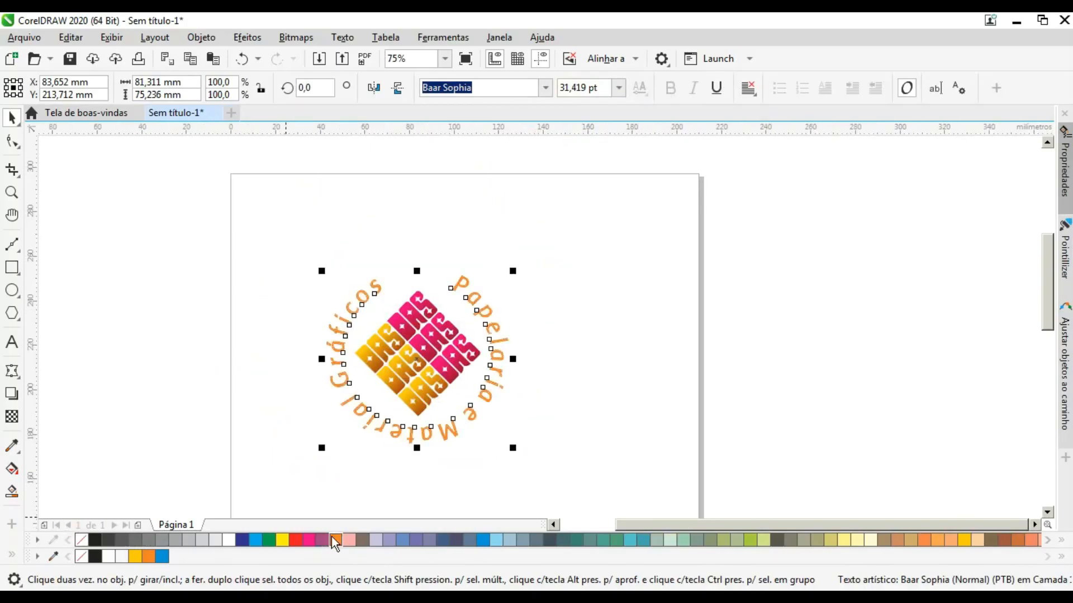
pyautogui.click(591, 352)
pyautogui.scroll(2, 420, 352)
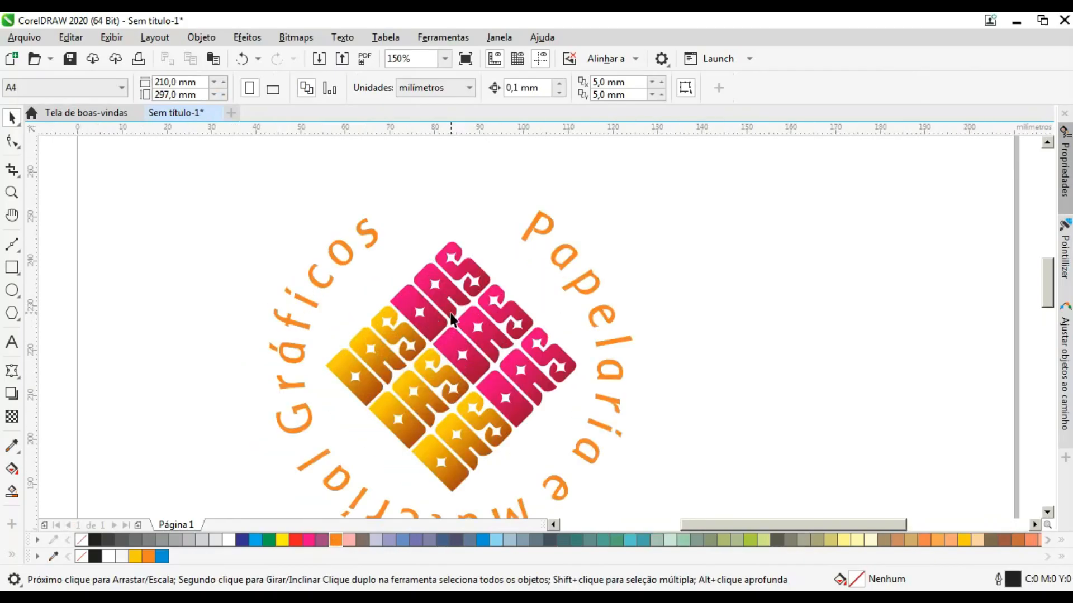
# - Undo the tagline's colouring, scaling and path fitting, returning to the straight tagline below the full-size diamond and its circle
pyautogui.hotkey('ctrl', 'z')
pyautogui.scroll(-2, 457, 310)
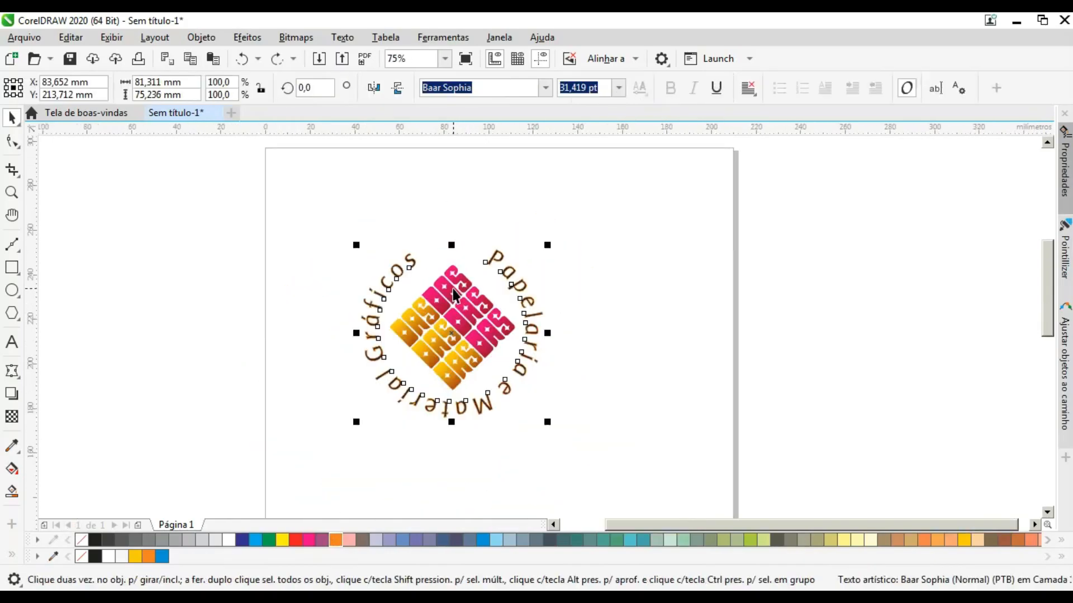
pyautogui.hotkey('ctrl', 'z')
pyautogui.hotkey('ctrl', 'z')
pyautogui.hotkey('ctrl', 'z')
pyautogui.hotkey('ctrl', 'z')
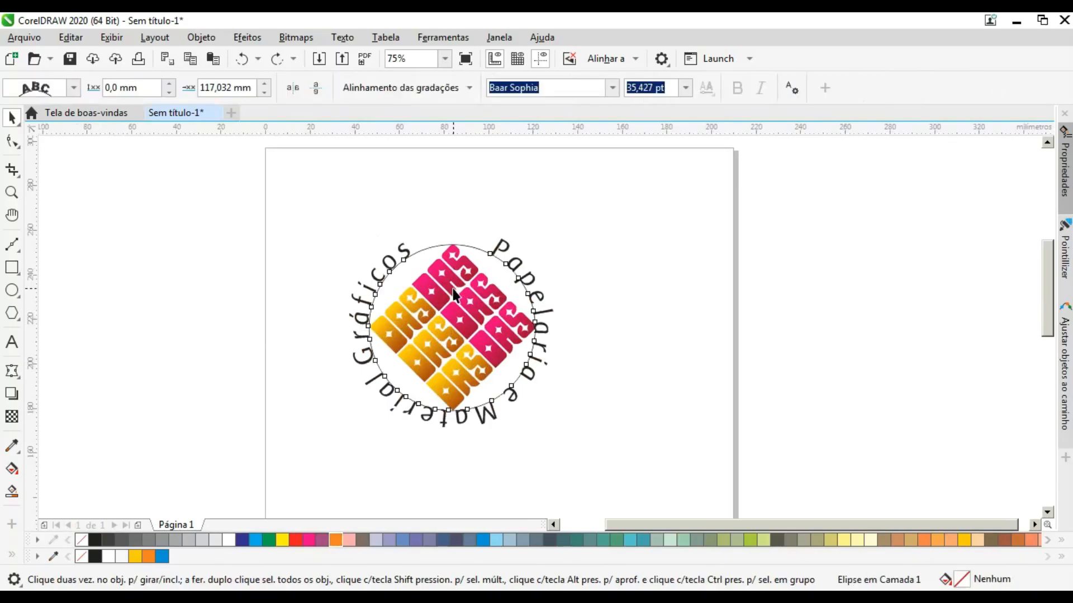
# - Scale the straight tagline down to about 23.2 pt and fit it over the top of the circle at 0 mm distance
pyautogui.moveTo(686, 424); pyautogui.dragTo(611, 416)
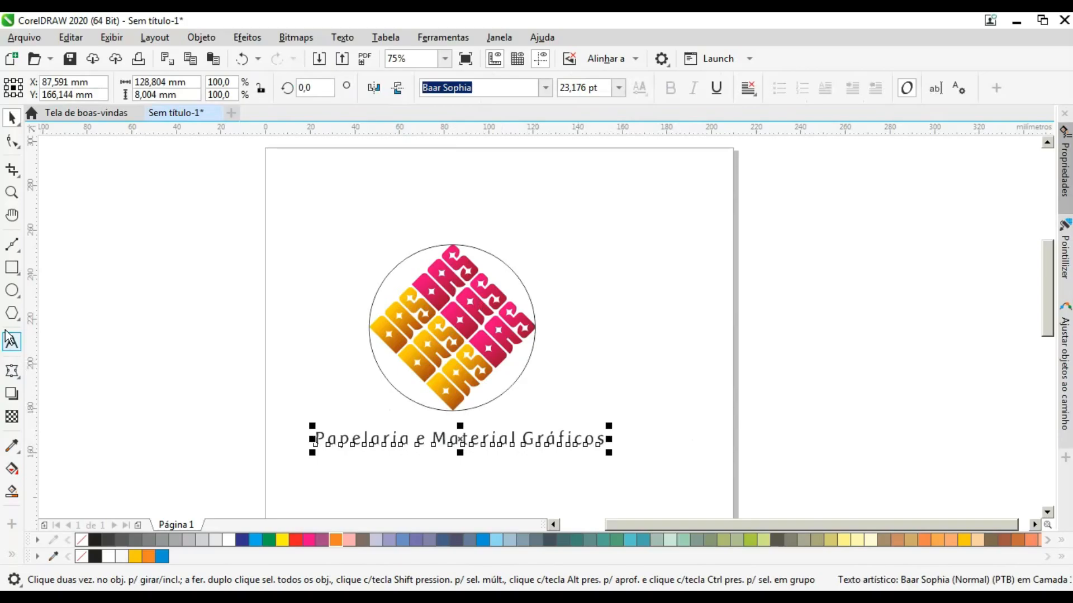
pyautogui.click(341, 36)
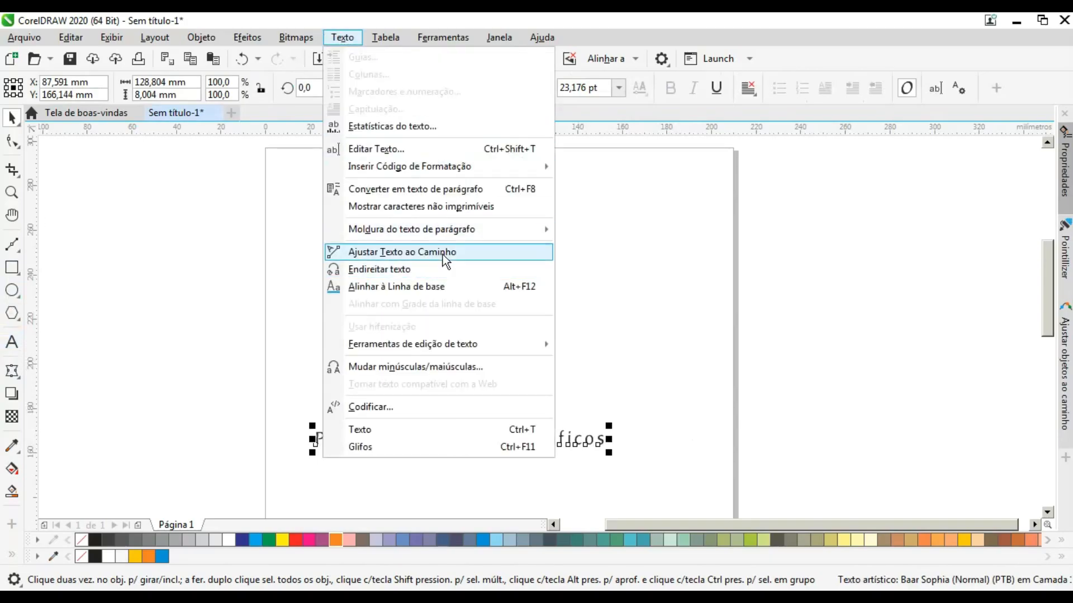
pyautogui.click(385, 249)
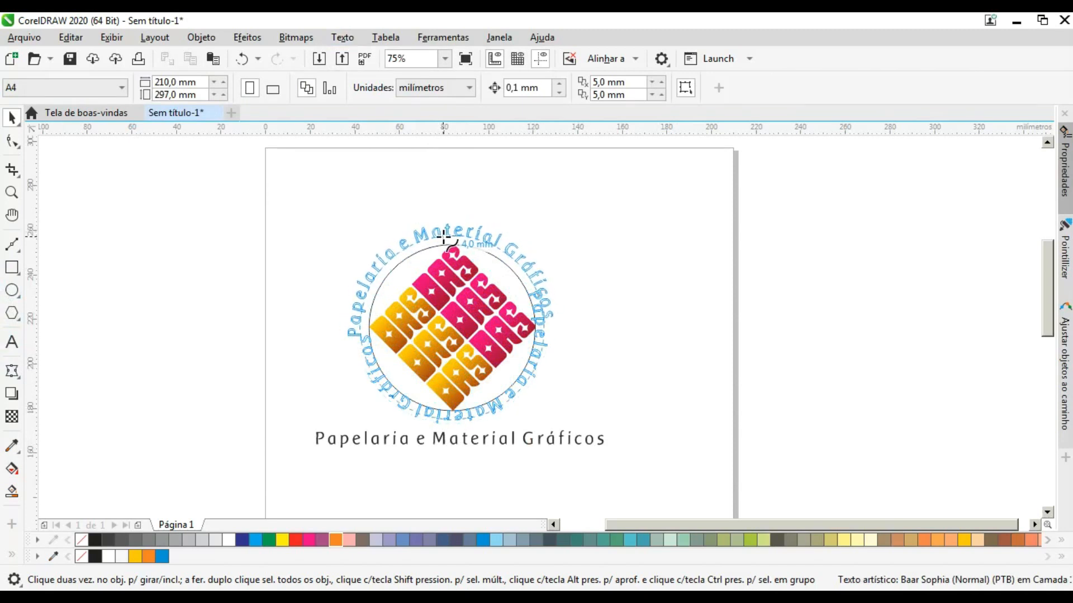
pyautogui.click(444, 244)
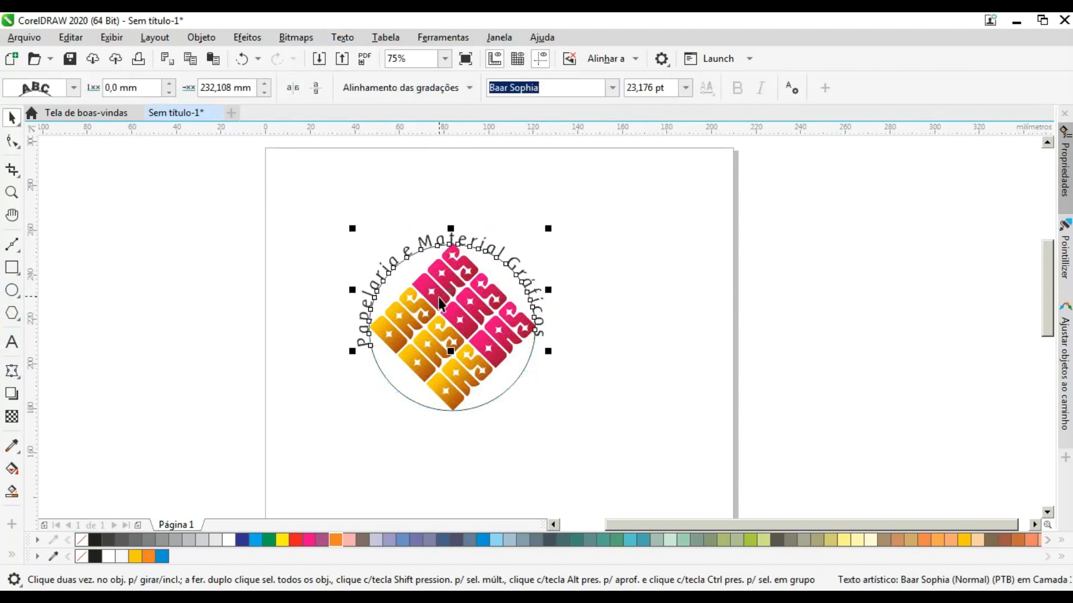
# - Separate the arched tagline from its path and delete the circle
pyautogui.scroll(1, 451, 319)
pyautogui.click(595, 412)
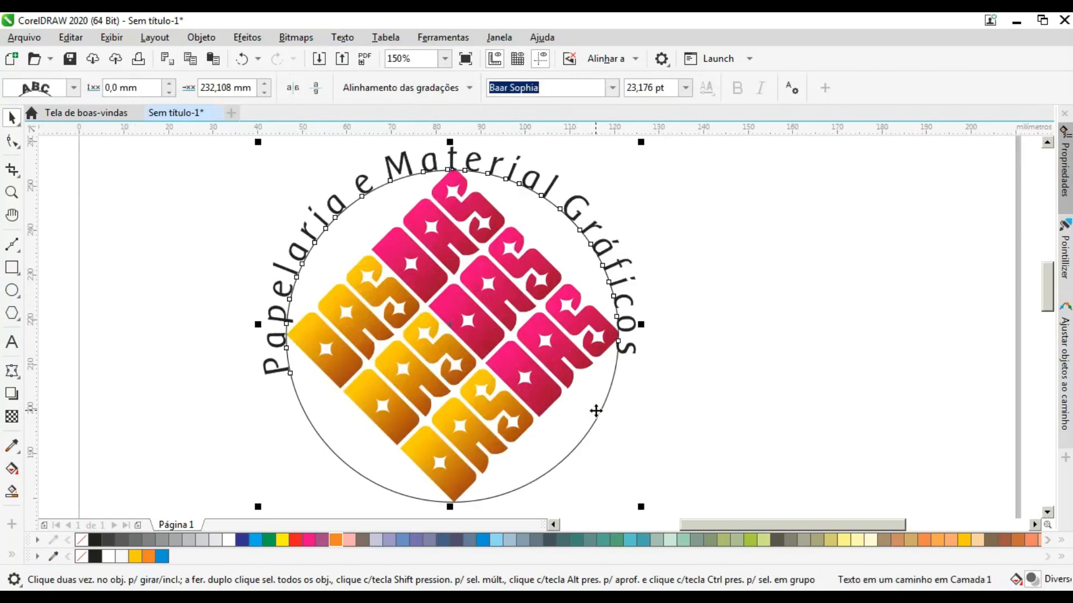
pyautogui.click(247, 37)
pyautogui.moveTo(200, 36)
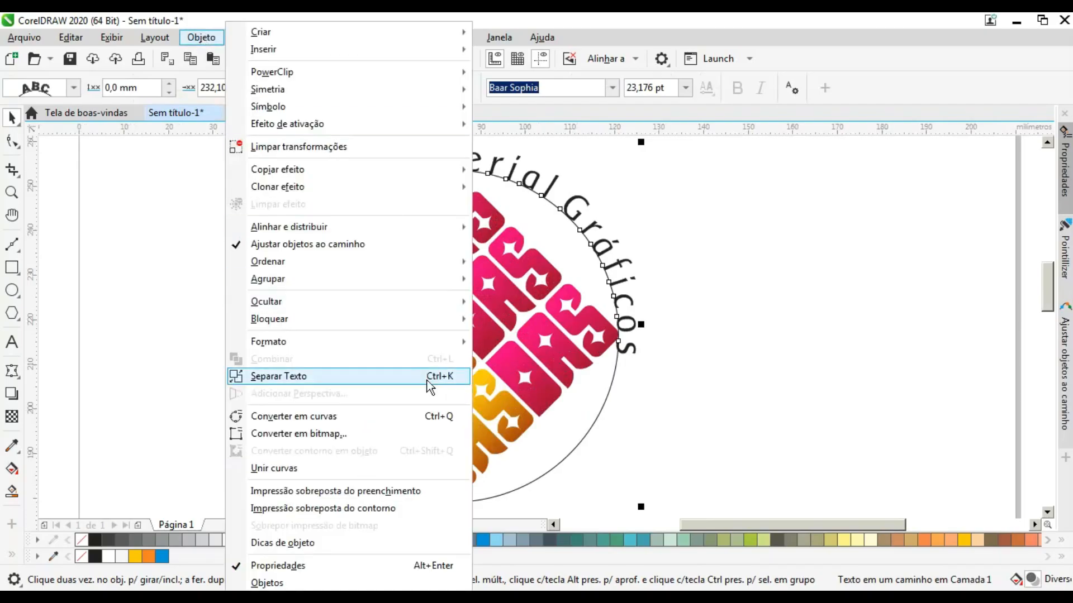
pyautogui.click(278, 376)
pyautogui.click(602, 398)
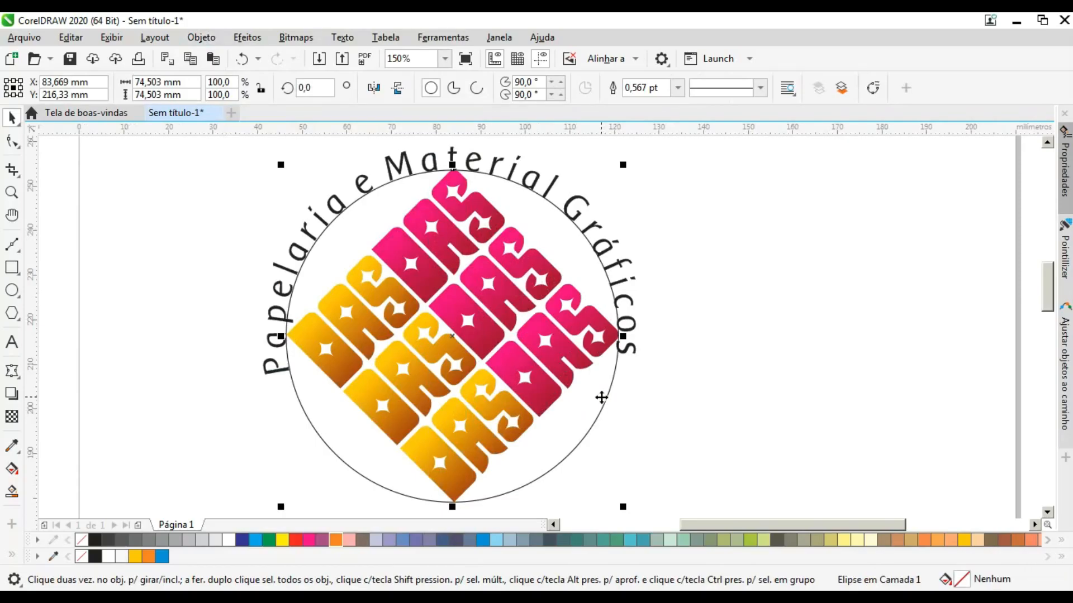
pyautogui.press('Delete')
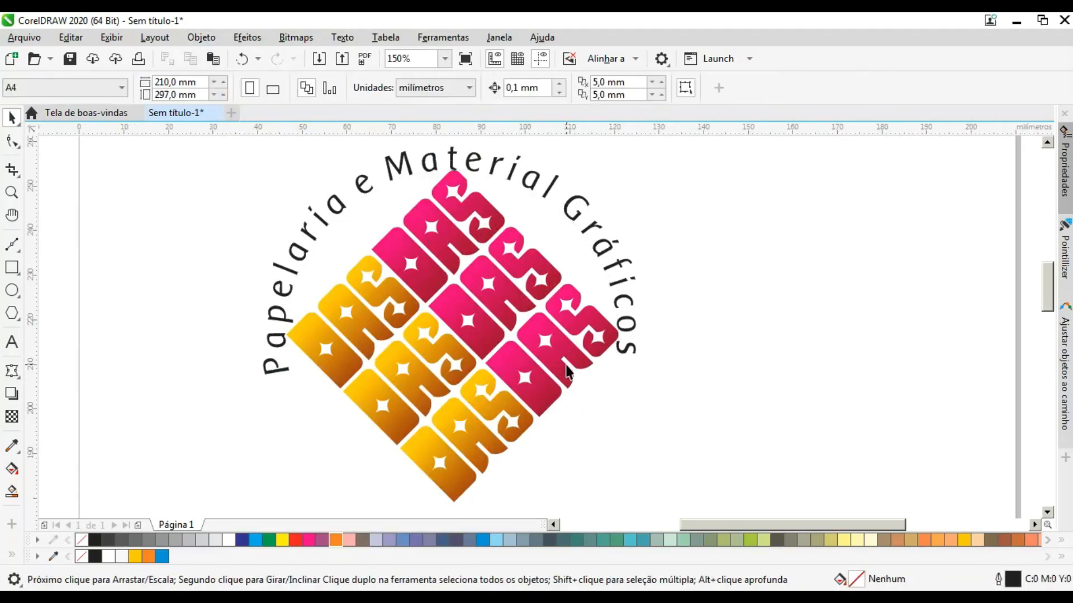
# - Scale the diamond group down about its centre to leave a gap beneath the arched tagline
pyautogui.scroll(-1, 566, 366)
pyautogui.click(566, 366)
pyautogui.moveTo(596, 261); pyautogui.dragTo(581, 263)
pyautogui.click(670, 286)
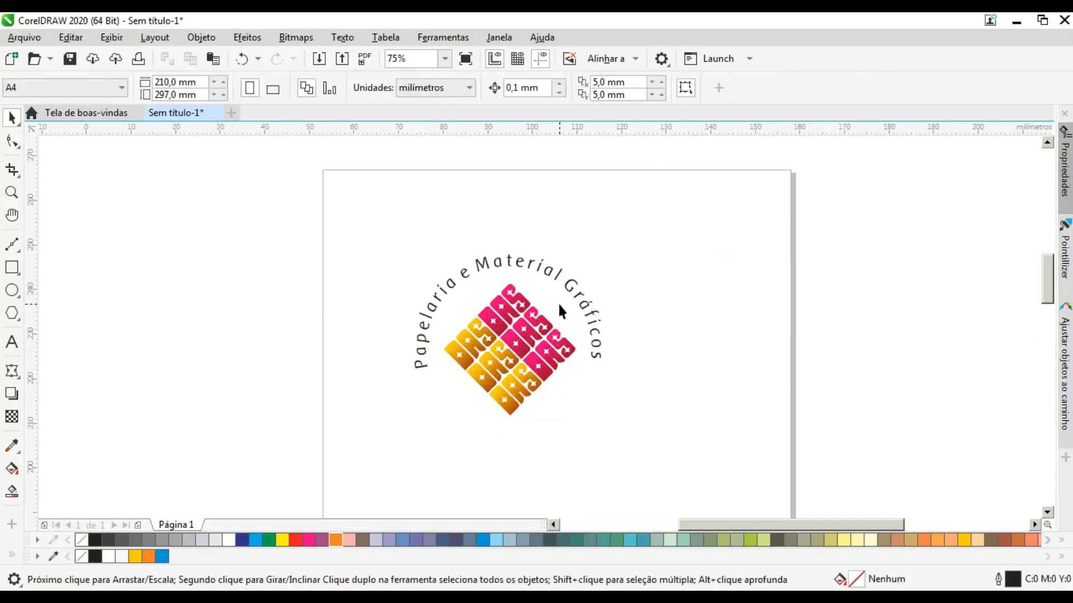
pyautogui.scroll(2, 558, 301)
pyautogui.scroll(-2, 482, 273)
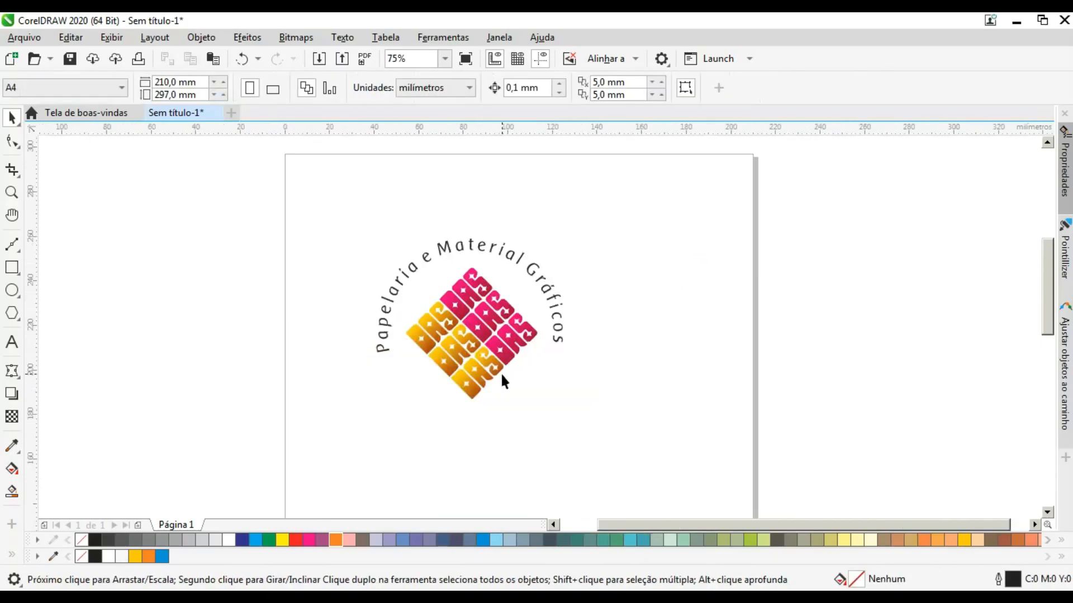
pyautogui.click(536, 269)
pyautogui.scroll(2, 536, 270)
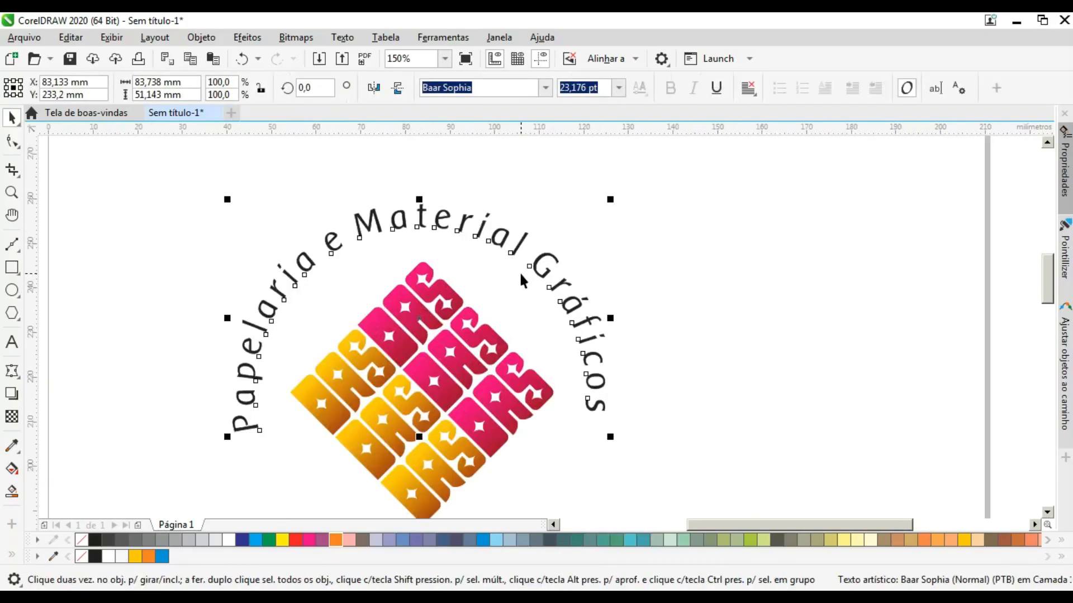
pyautogui.scroll(-2, 521, 275)
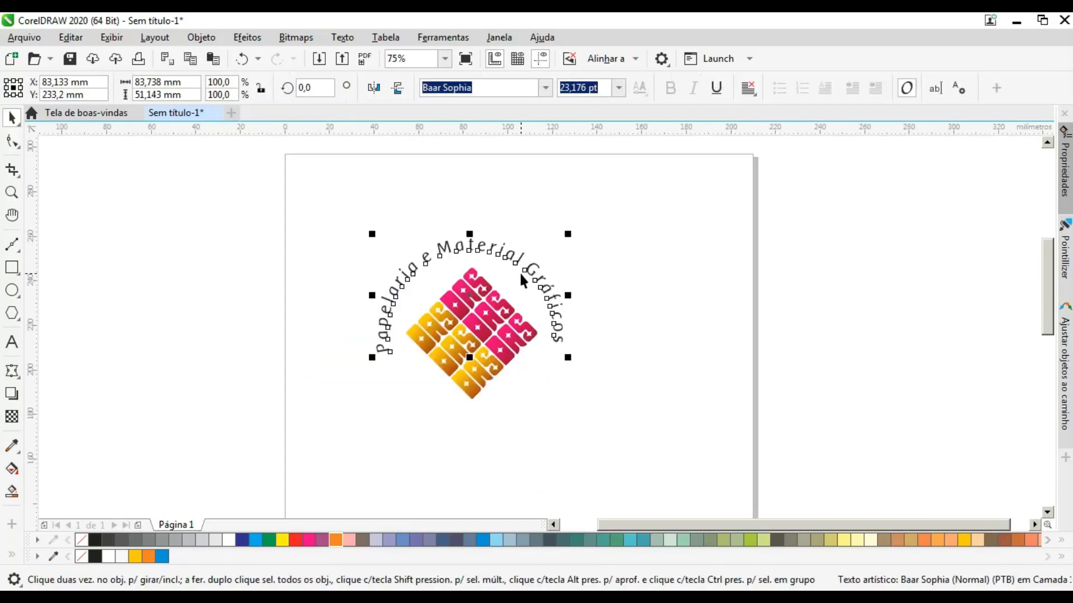
pyautogui.click(605, 209)
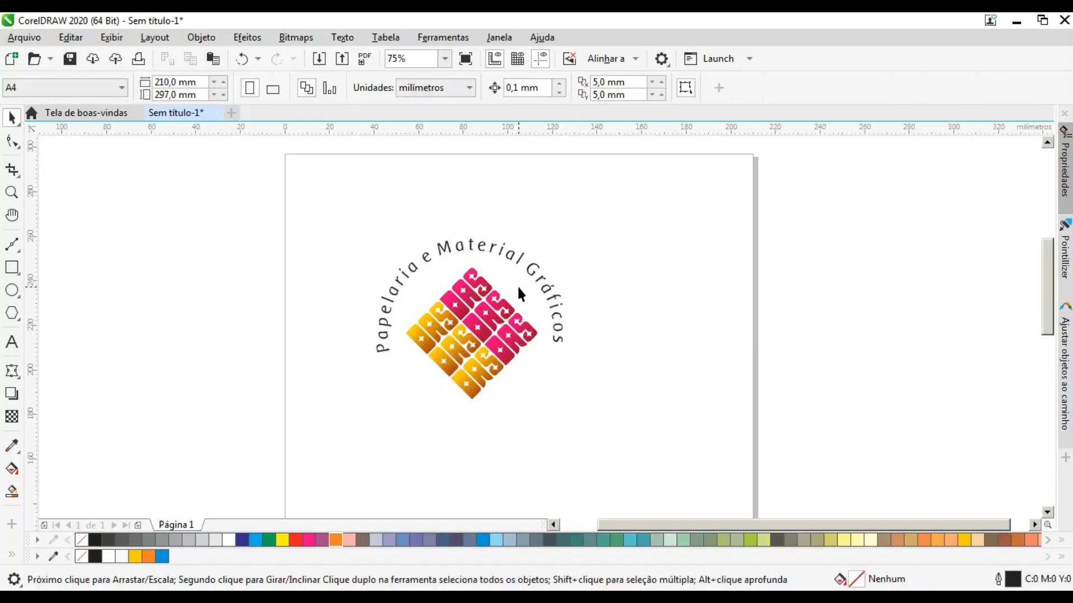
# - Undo the arched tagline version, restoring the full-size diamond, its circle and the straight tagline
pyautogui.scroll(2, 516, 286)
pyautogui.click(504, 267)
pyautogui.hotkey('ctrl', 'z')
pyautogui.hotkey('ctrl', 'z')
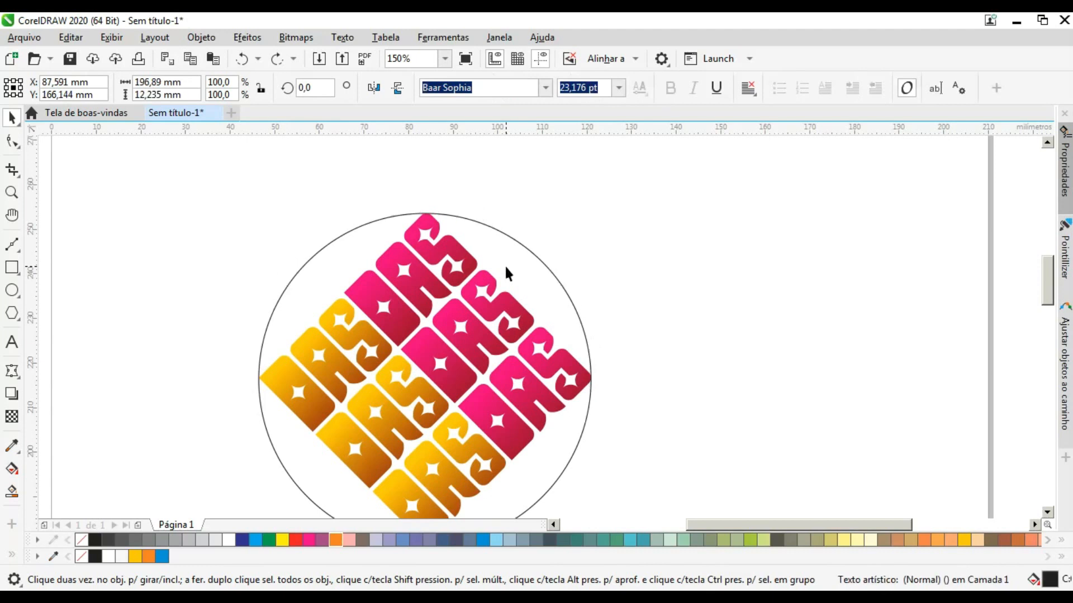
# - Scale the straight tagline down to about 22.4 pt and delete the circle around the diamond
pyautogui.scroll(-2, 504, 264)
pyautogui.moveTo(699, 417); pyautogui.dragTo(528, 374)
pyautogui.click(528, 375)
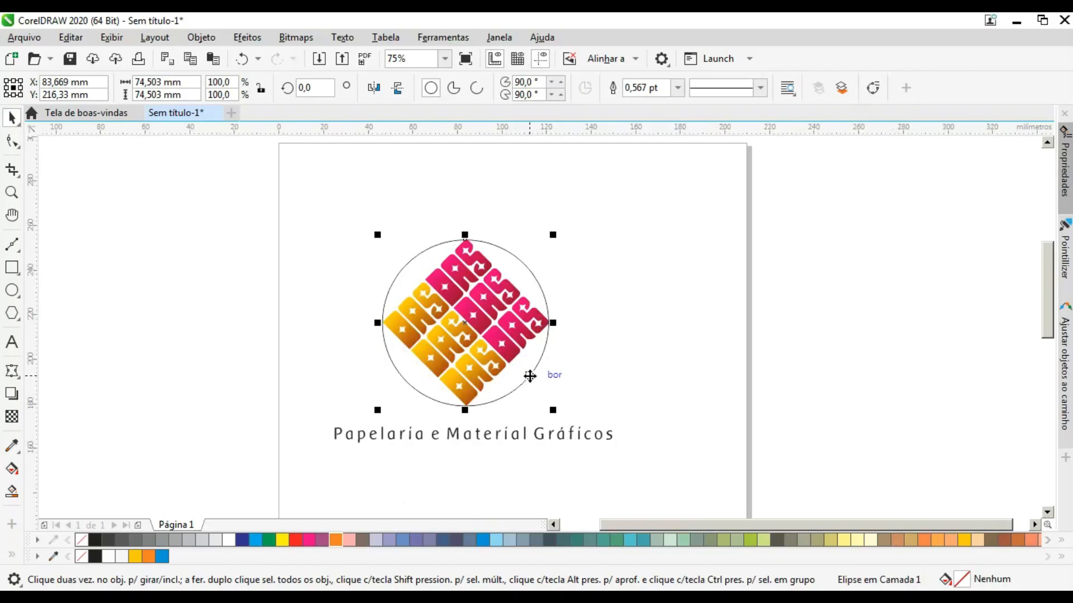
pyautogui.scroll(2, 530, 376)
pyautogui.click(529, 376)
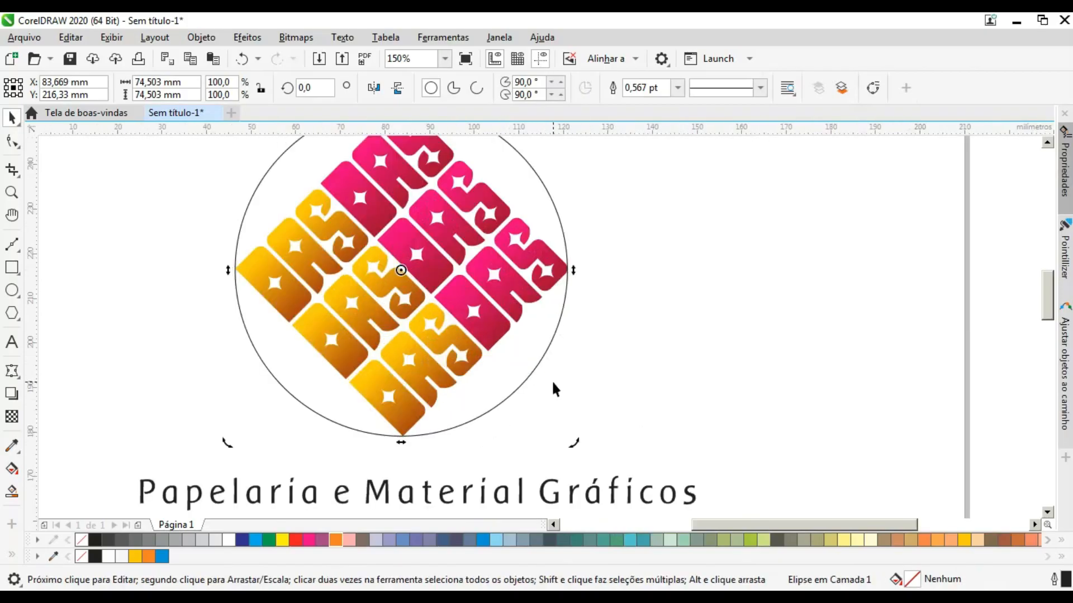
pyautogui.press('Delete')
pyautogui.scroll(-2, 508, 370)
# - Tighten the tagline's letter spacing to a text width of about 110 mm
pyautogui.click(514, 428)
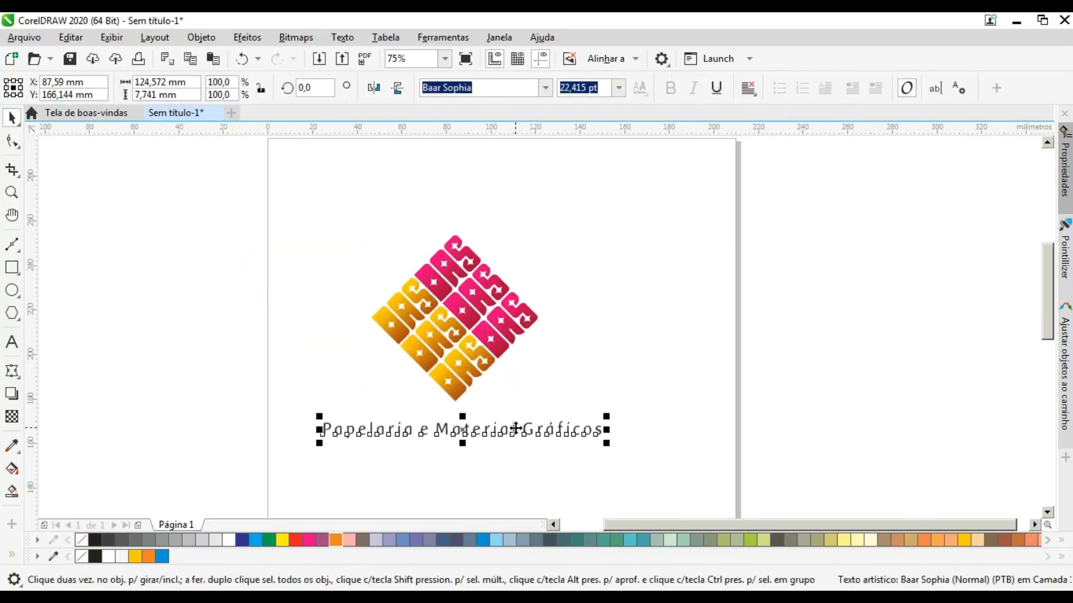
pyautogui.click(12, 142)
pyautogui.moveTo(608, 445); pyautogui.dragTo(574, 445)
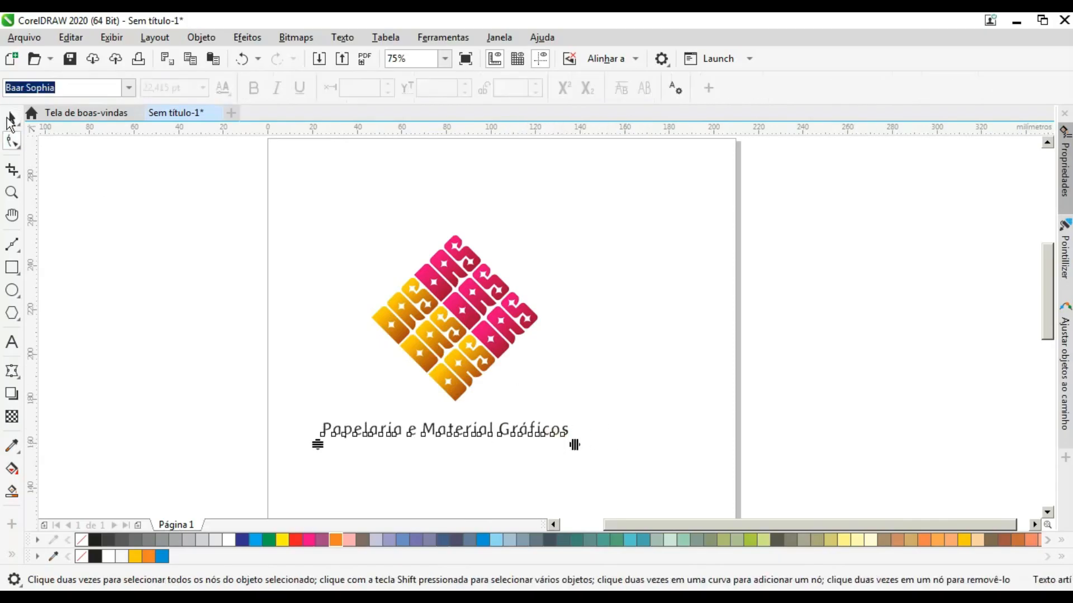
pyautogui.click(8, 114)
# - Centre the tagline beneath the diamond and scale the diamond group down to about 68.9 mm wide
pyautogui.moveTo(481, 430); pyautogui.dragTo(502, 425)
pyautogui.click(484, 334)
pyautogui.moveTo(544, 228)
pyautogui.mouseDown()
pyautogui.moveTo(527, 223)
pyautogui.moveTo(530, 241)
pyautogui.mouseUp()
pyautogui.scroll(2, 444, 425)
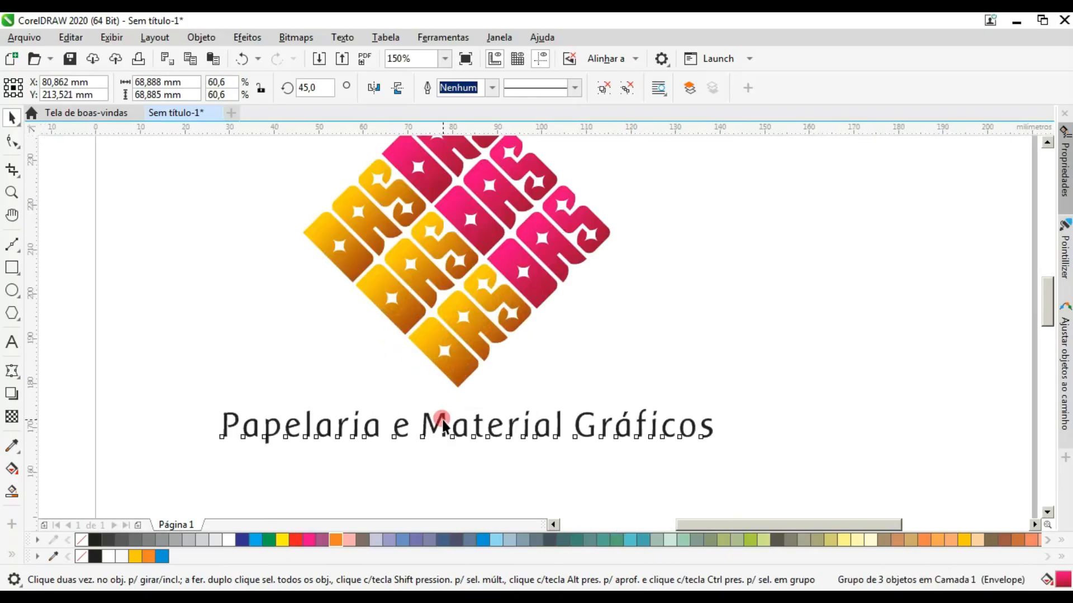
# - Break the tagline into two lines before "Material"
pyautogui.doubleClick(441, 424)
pyautogui.click(416, 425)
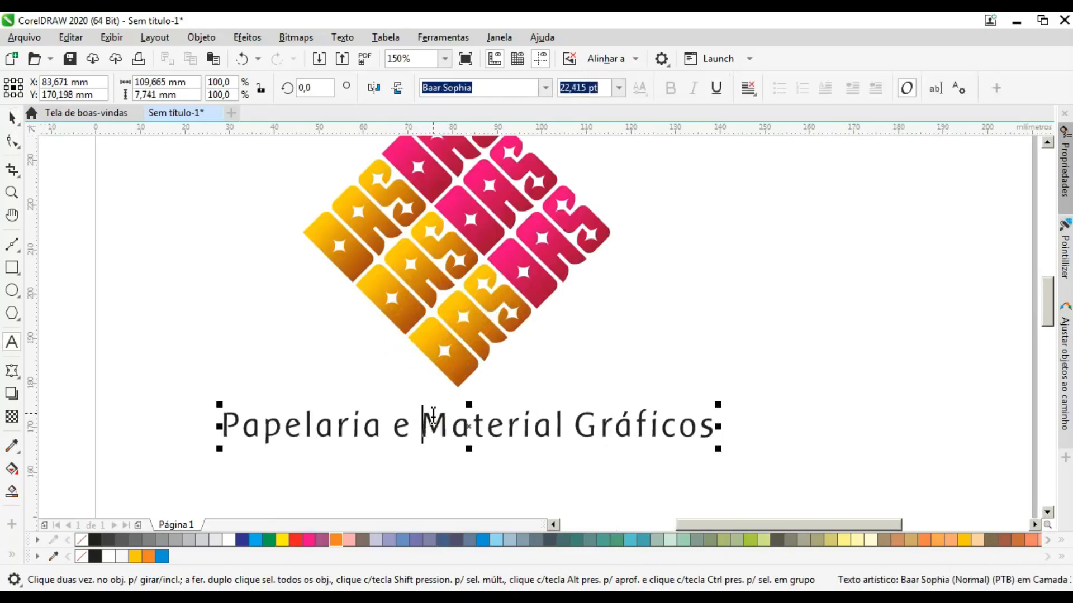
pyautogui.press('Return')
pyautogui.click(12, 118)
pyautogui.press('F3')
# - Scale the diamond group down further and move the two-line tagline to its right side
pyautogui.click(483, 398)
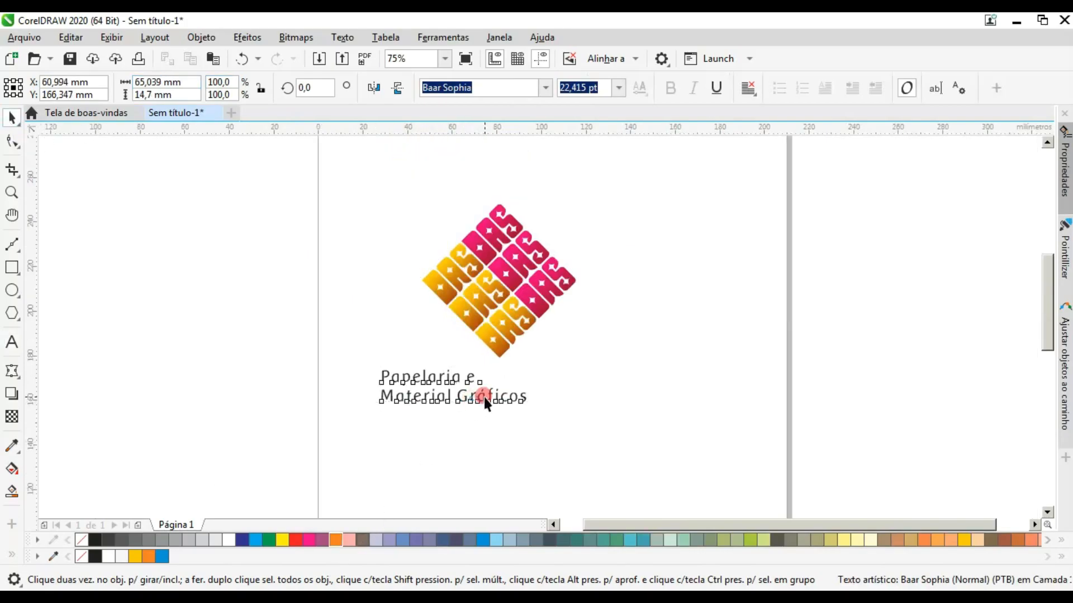
pyautogui.click(561, 283)
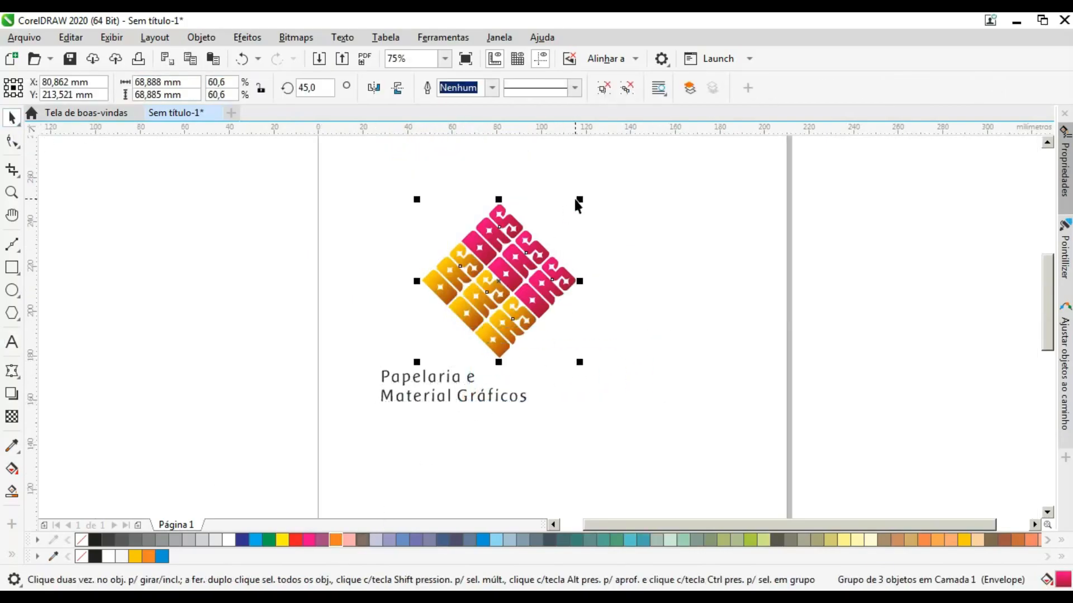
pyautogui.moveTo(582, 198); pyautogui.dragTo(540, 208)
pyautogui.click(495, 392)
pyautogui.moveTo(487, 396); pyautogui.dragTo(650, 310)
# - Scale the diamond group down to about 34.2 mm and move it close to the start of the tagline
pyautogui.scroll(-1, 625, 307)
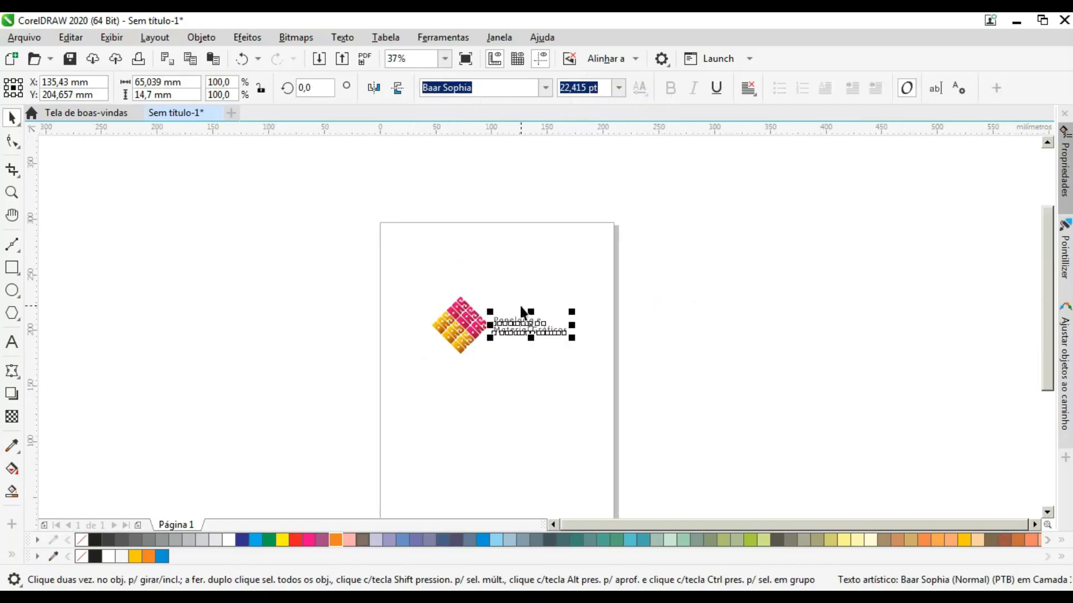
pyautogui.scroll(2, 512, 311)
pyautogui.click(367, 348)
pyautogui.moveTo(438, 245); pyautogui.dragTo(400, 242)
pyautogui.moveTo(355, 355); pyautogui.dragTo(399, 355)
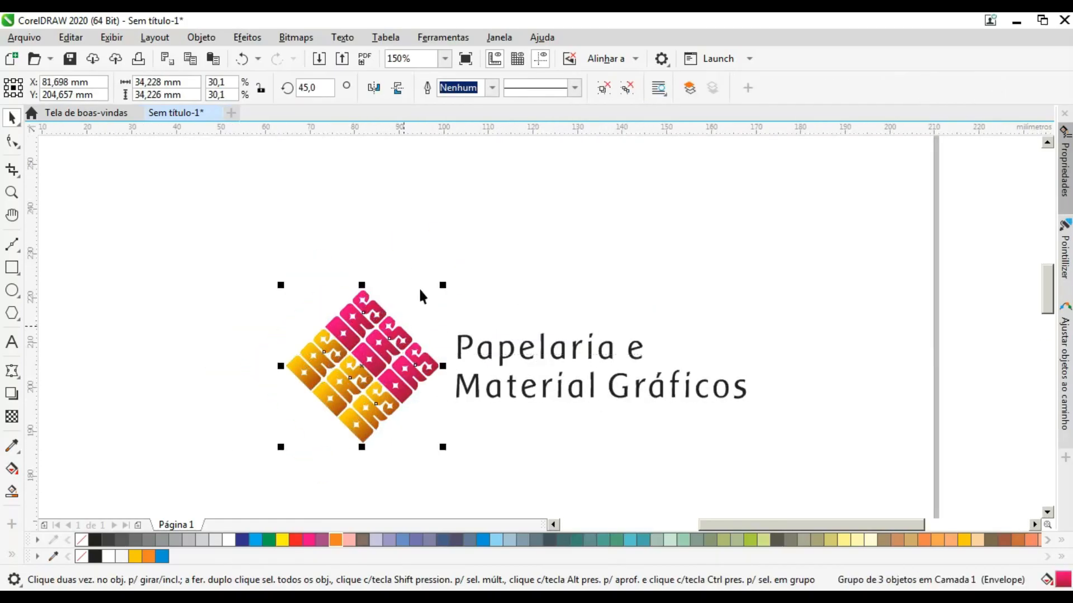
pyautogui.click(247, 262)
# - Group the diamond and the two-line tagline into one logo
pyautogui.moveTo(186, 235); pyautogui.dragTo(802, 457)
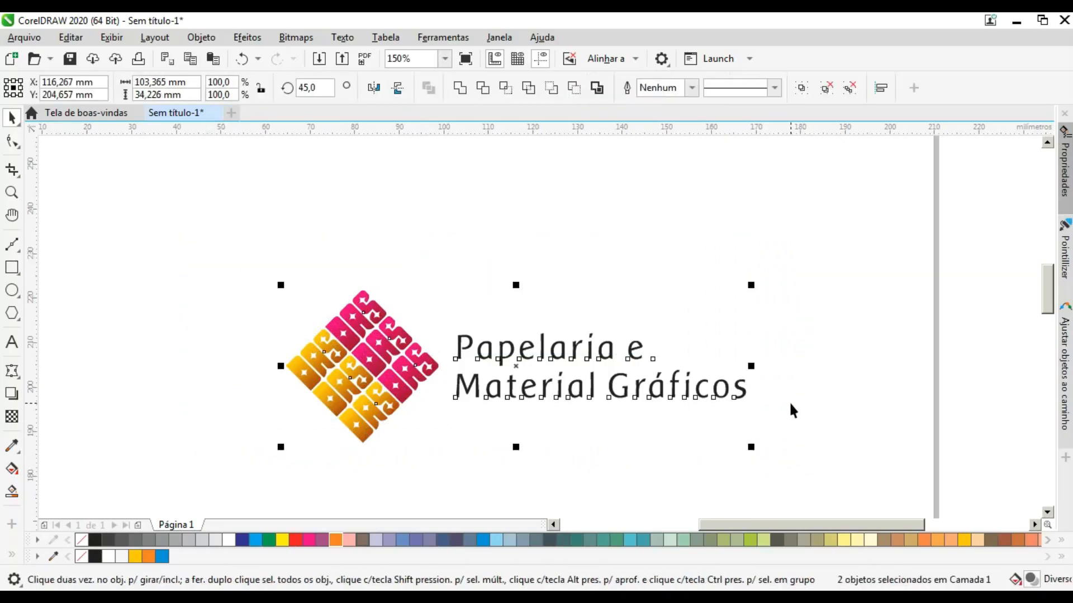
pyautogui.click(441, 223)
pyautogui.scroll(-1, 378, 313)
pyautogui.scroll(1, 431, 310)
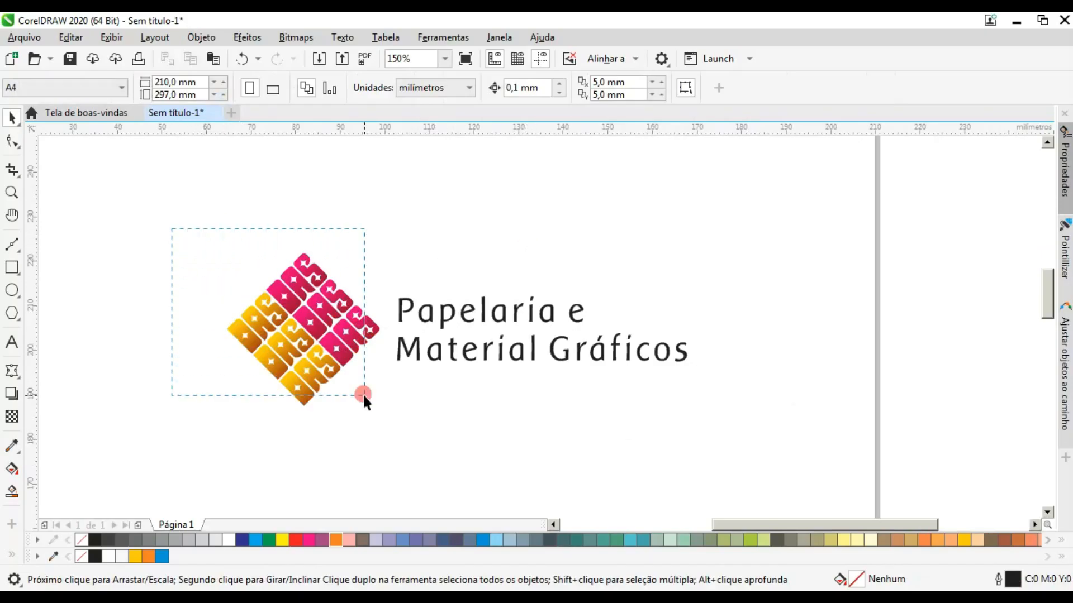
pyautogui.moveTo(743, 438); pyautogui.dragTo(743, 438)
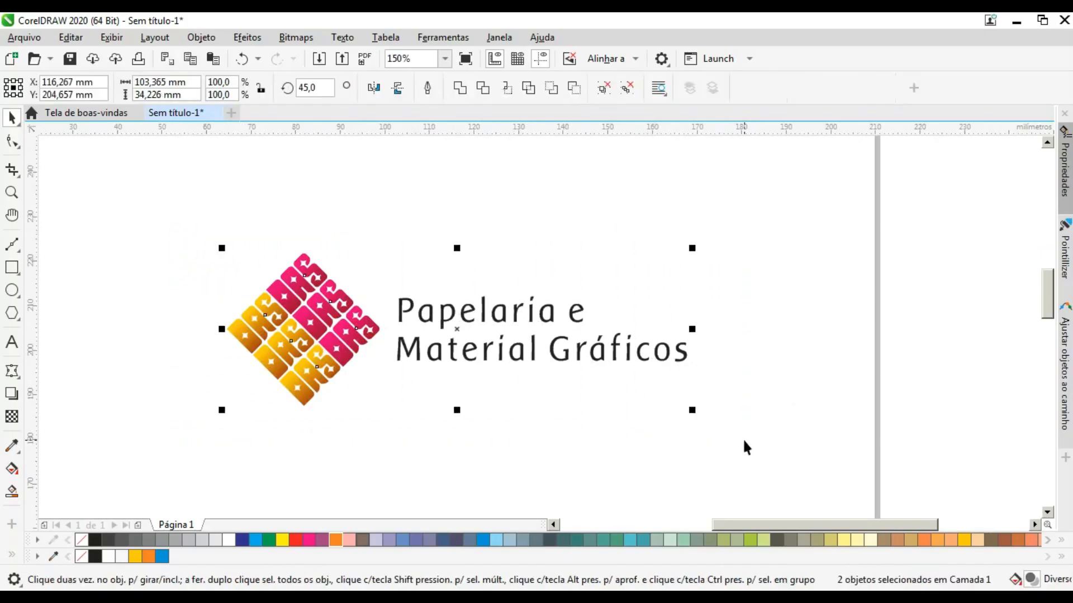
pyautogui.hotkey('ctrl', 'g')
pyautogui.scroll(-2, 471, 364)
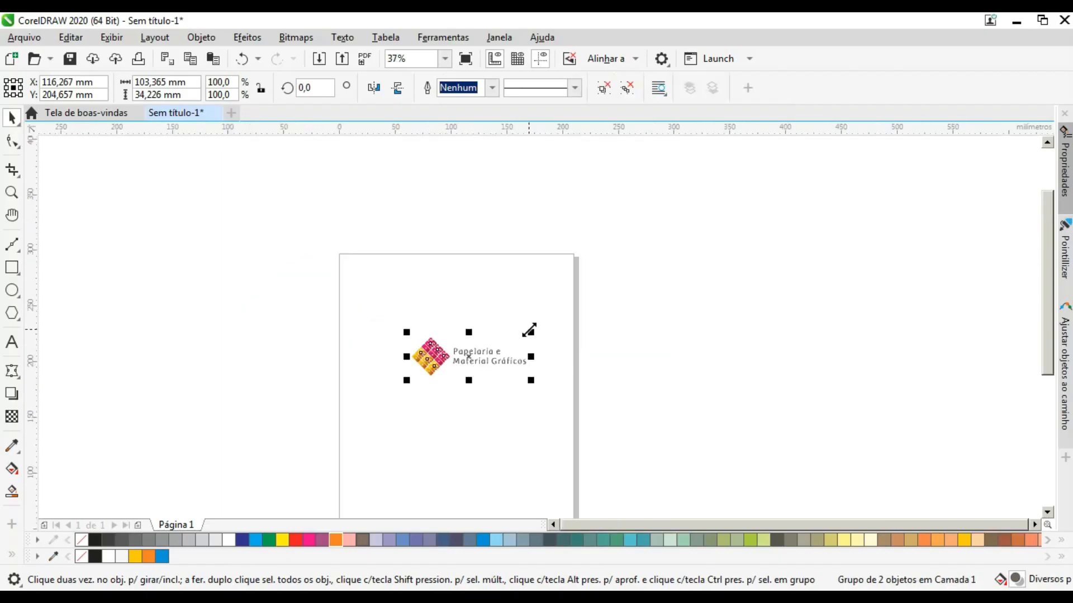
pyautogui.click(471, 153)
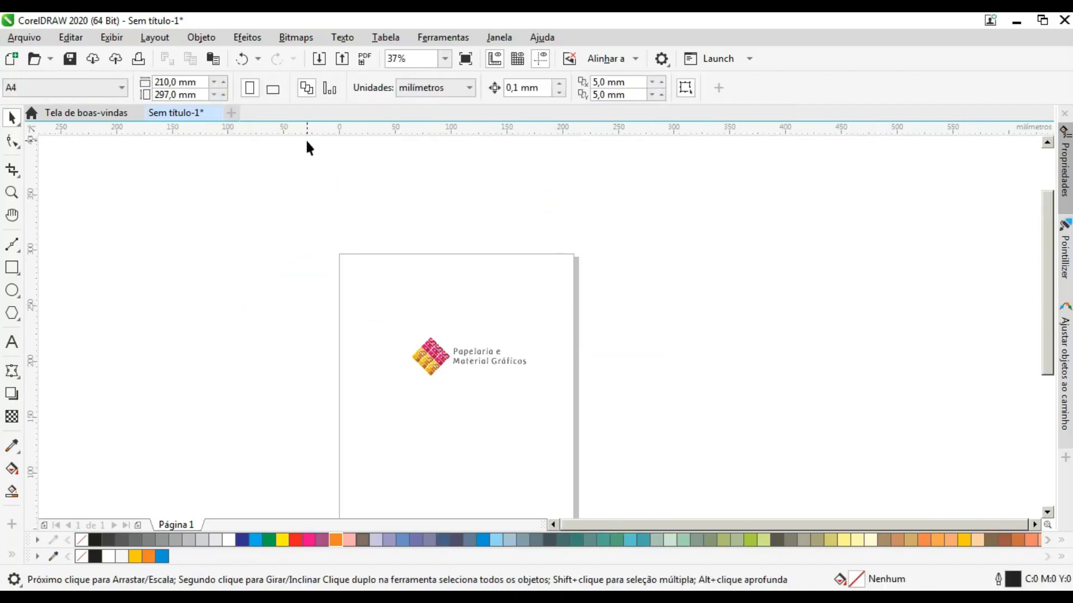
# - Set the page to landscape and enlarge the grouped logo proportionally to about 228 mm wide
pyautogui.click(274, 91)
pyautogui.moveTo(281, 259); pyautogui.dragTo(579, 411)
pyautogui.moveTo(405, 381); pyautogui.dragTo(262, 444)
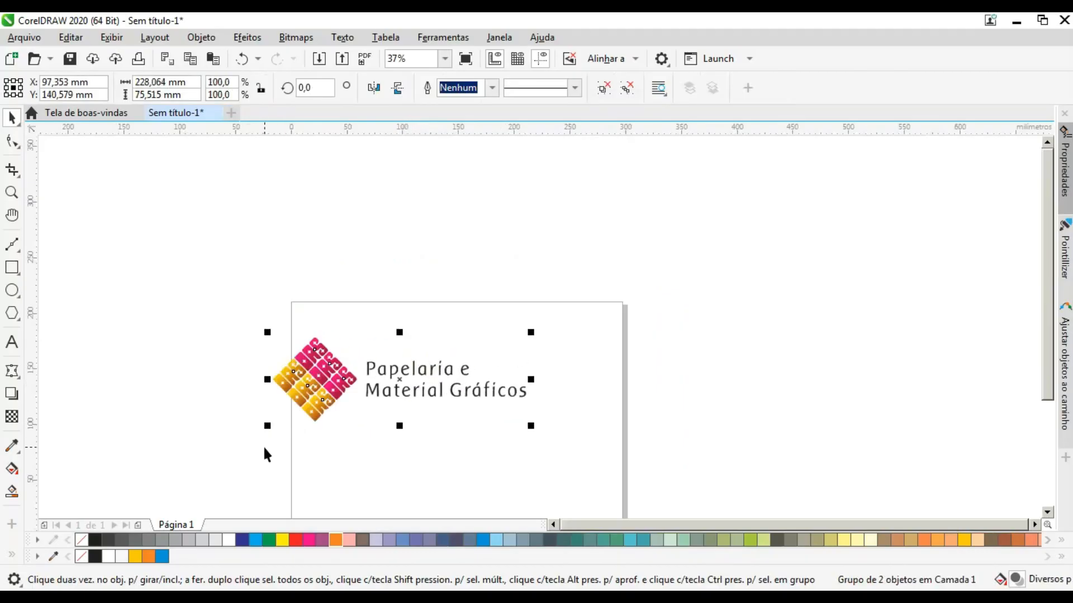
# - Centre the grouped logo on the page and deselect it
pyautogui.press('p')
pyautogui.scroll(2, 412, 378)
pyautogui.click(531, 460)
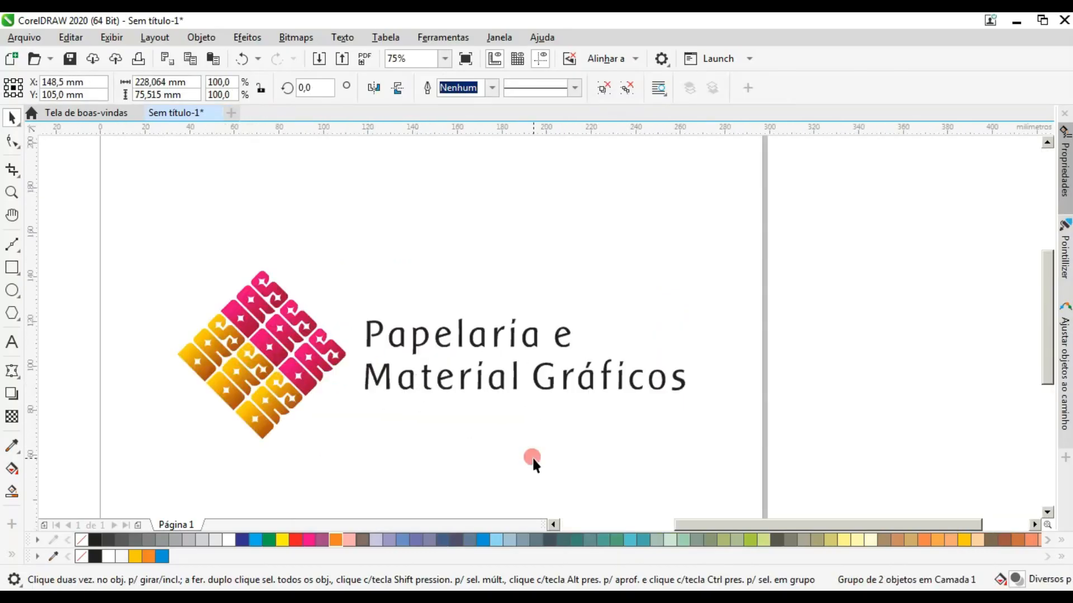